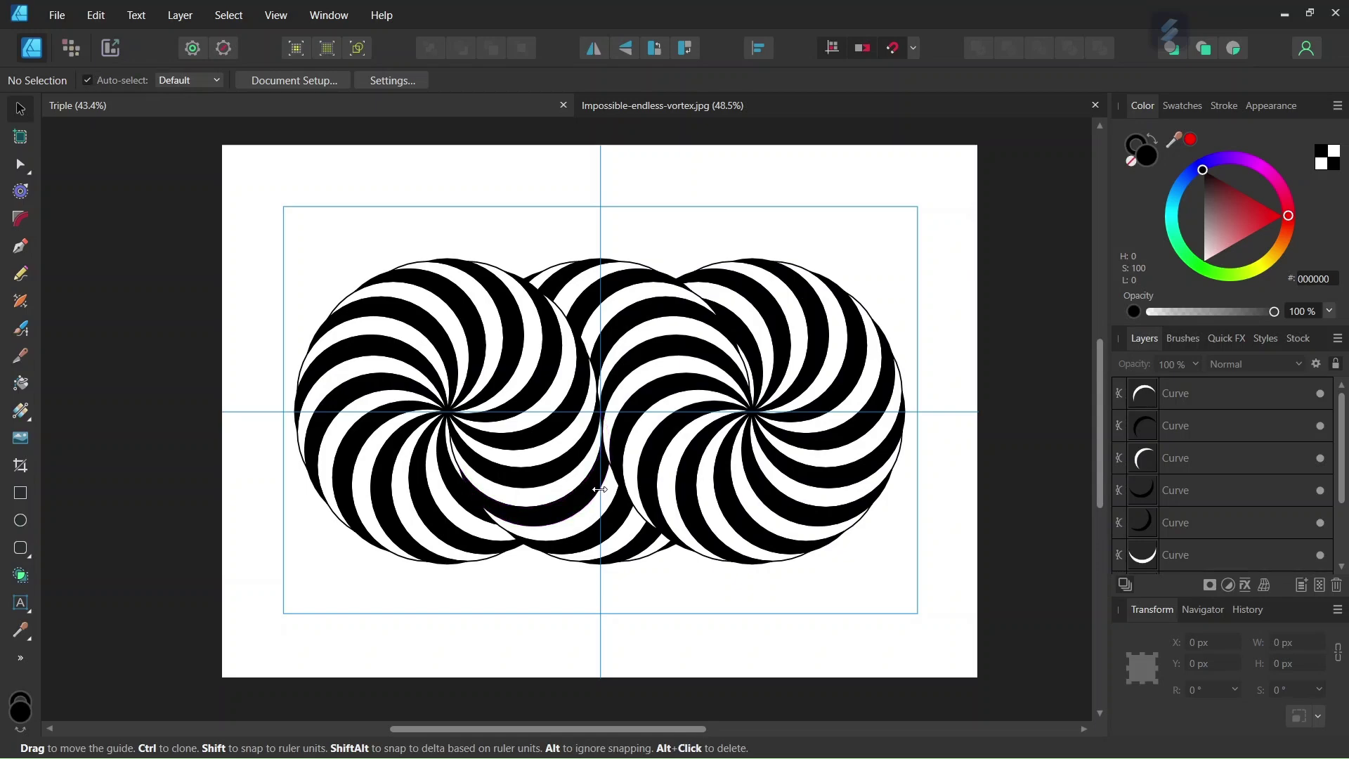
View the Impossible-endless-vortex.jpg reference, then close it so only the Triple document remains
{"action": "left_click", "coordinate": [664, 105]}
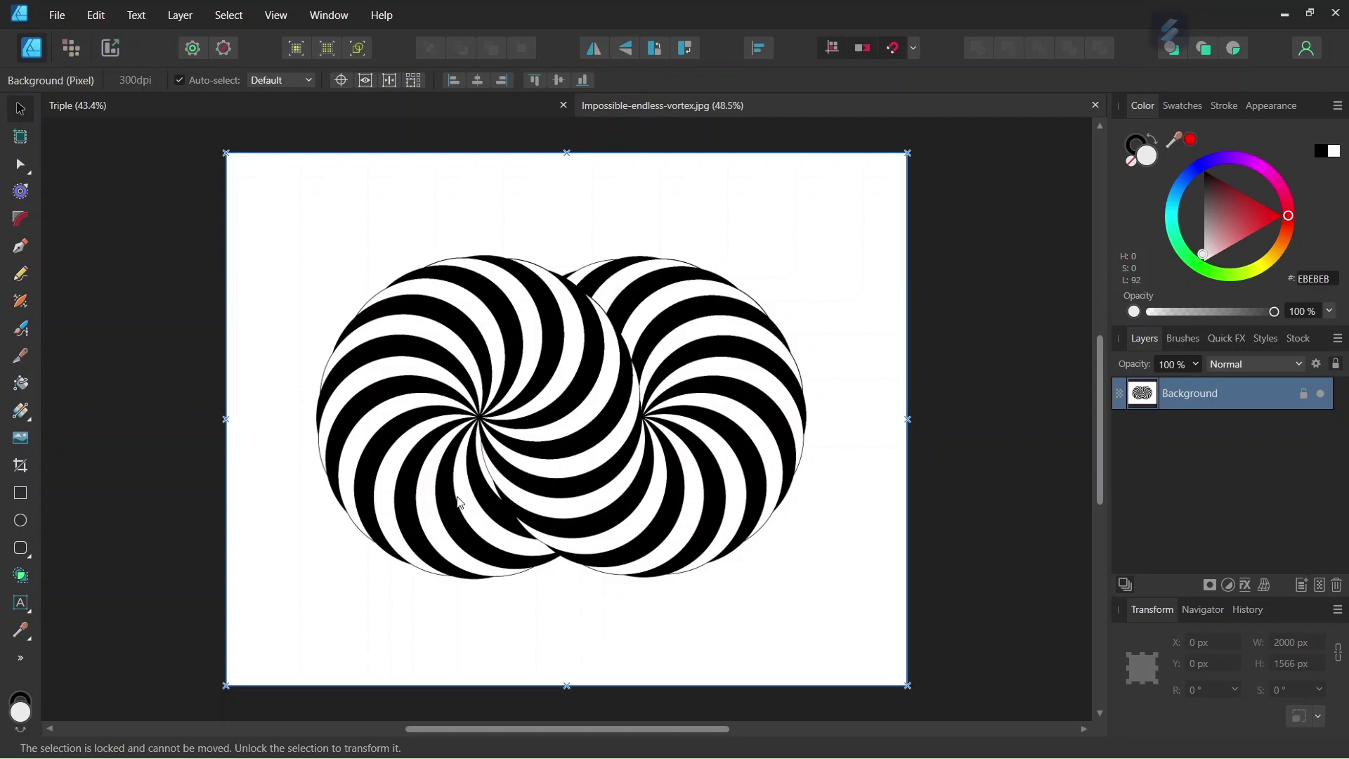
{"action": "left_click", "coordinate": [1095, 104]}
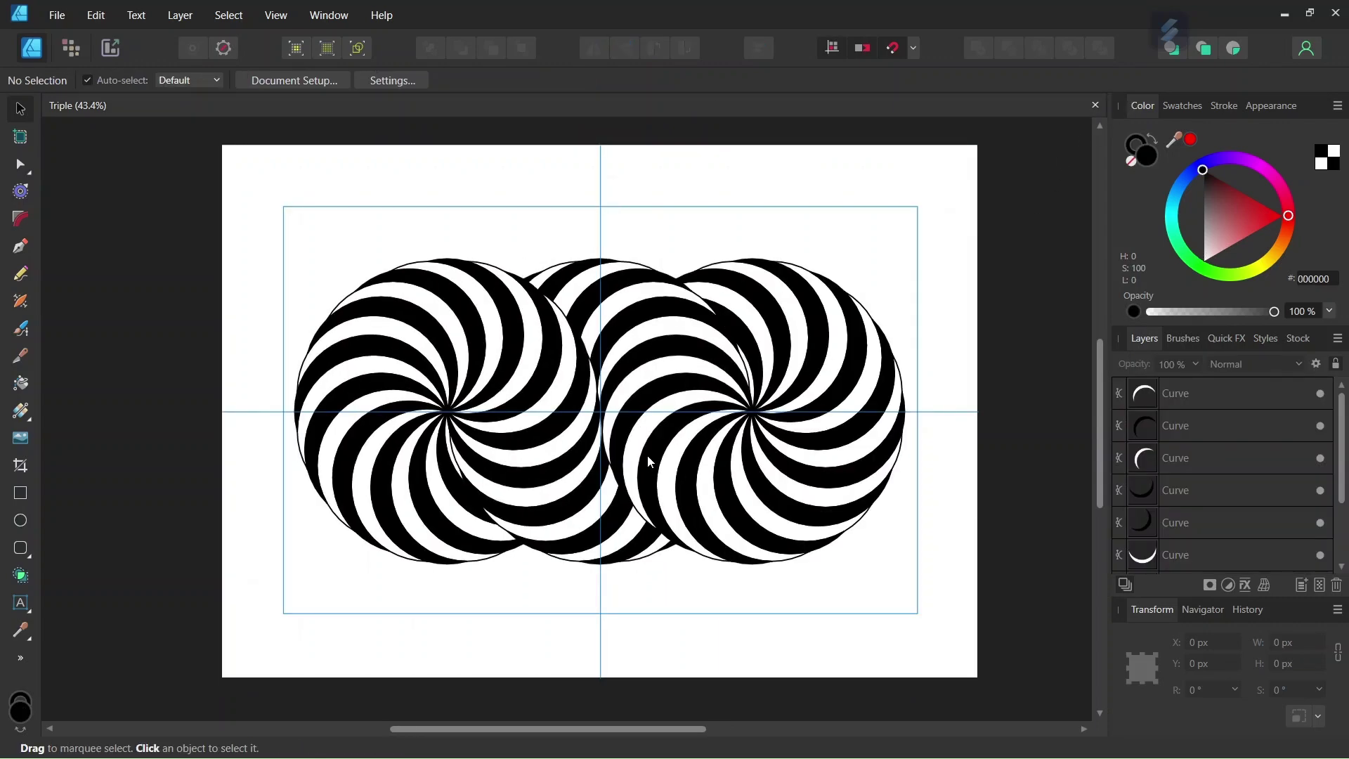
{"action": "scroll", "coordinate": [647, 454], "scroll_direction": "up", "scroll_amount": 1}
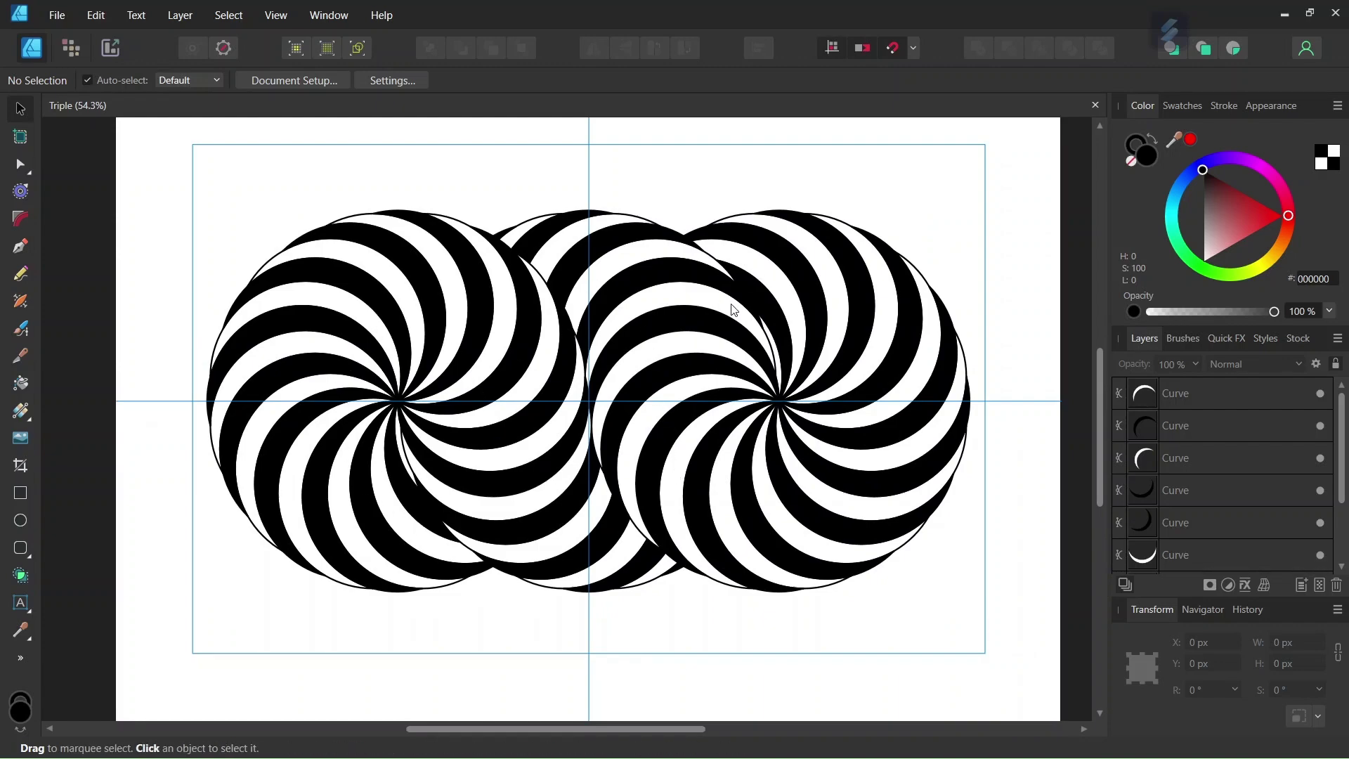
{"action": "scroll", "coordinate": [738, 303], "scroll_direction": "down", "scroll_amount": 1}
{"action": "left_click", "coordinate": [56, 15]}
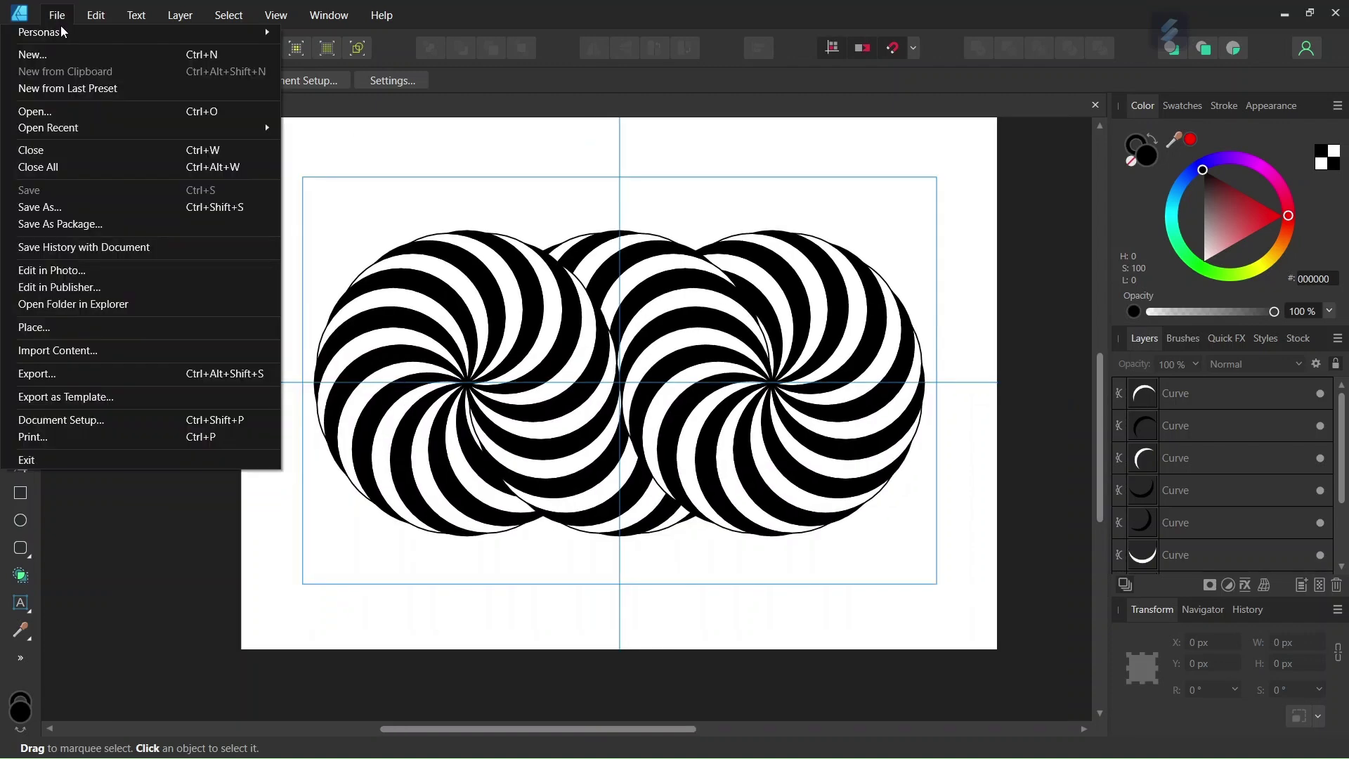
Create a landscape A5 document in pixels, 2480.3 × 1748 px at 300 DPI
{"action": "left_click", "coordinate": [74, 54]}
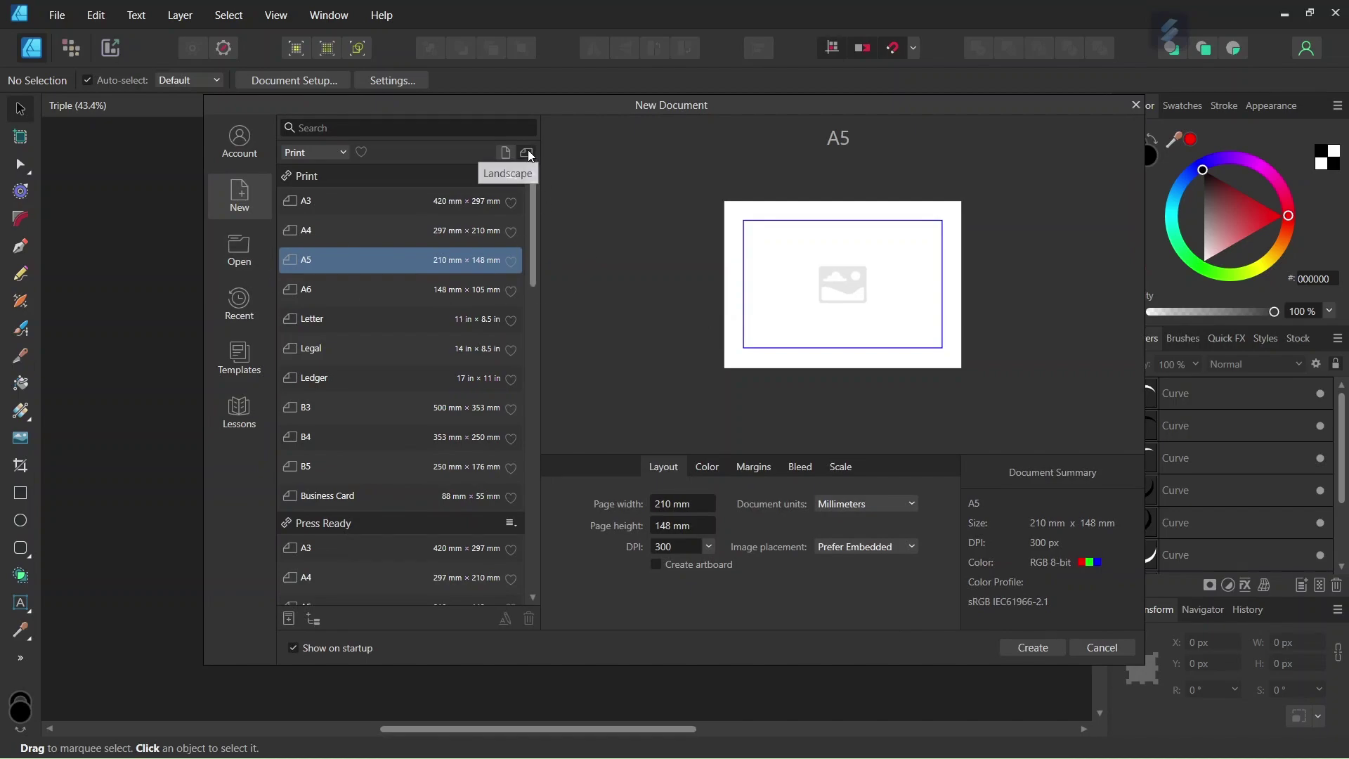
{"action": "left_click", "coordinate": [862, 506]}
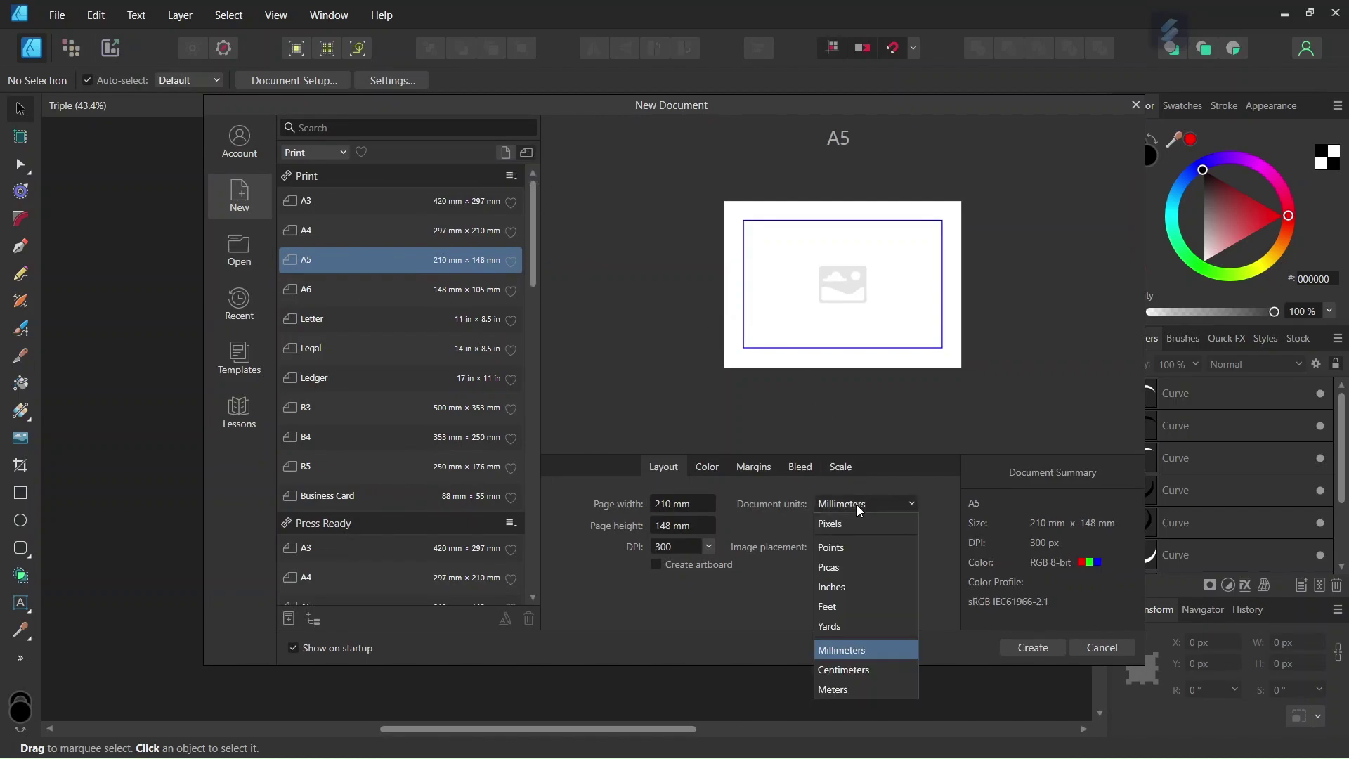
{"action": "left_click", "coordinate": [852, 522]}
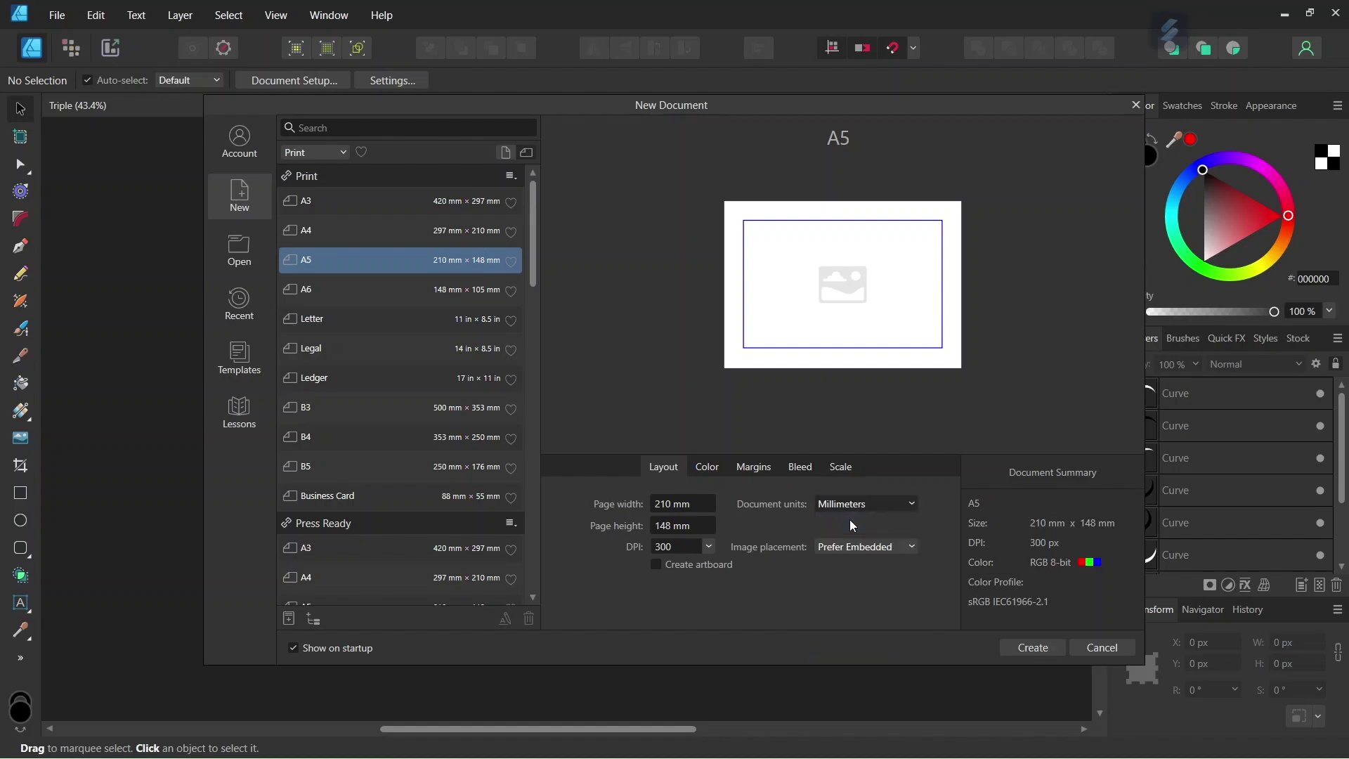
{"action": "left_click", "coordinate": [1026, 647]}
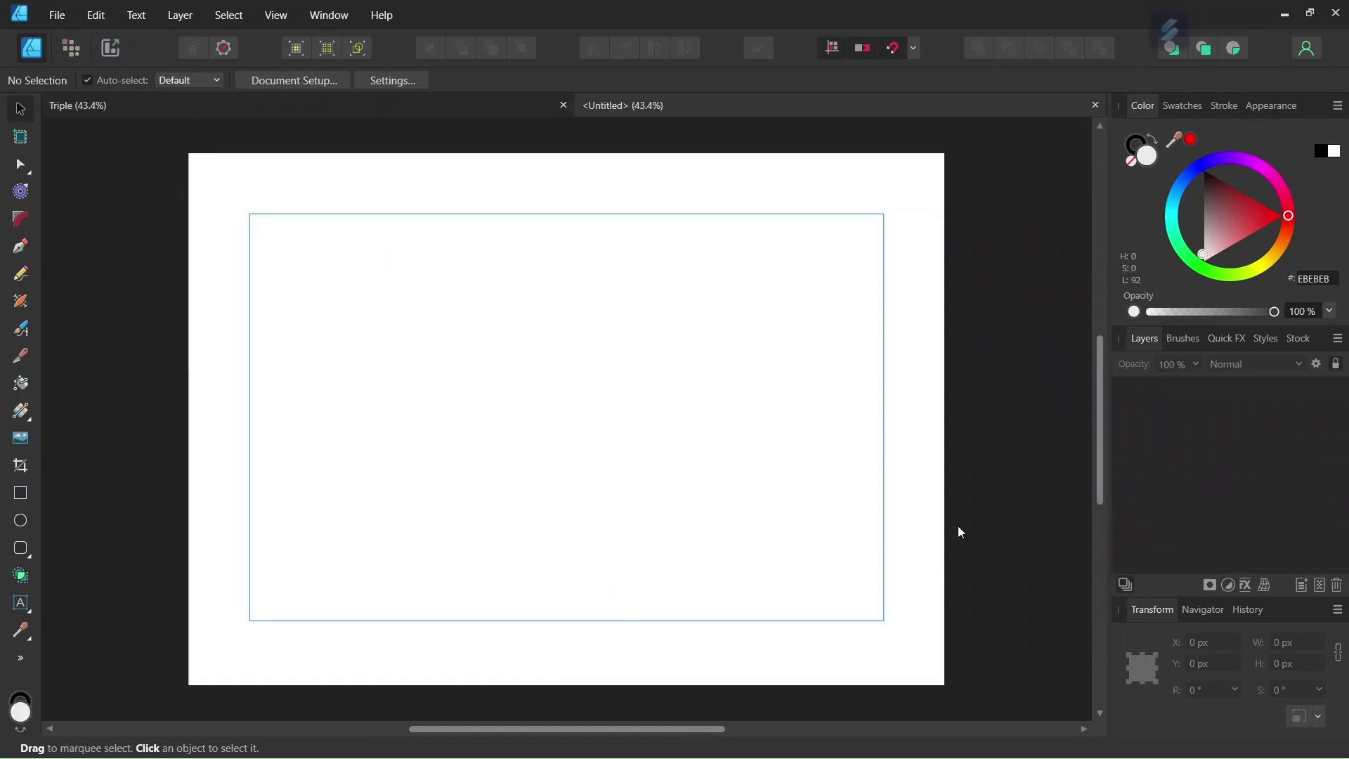
Add a horizontal guide at 874 px and a vertical guide at 1240.2 px
{"action": "left_click", "coordinate": [914, 49]}
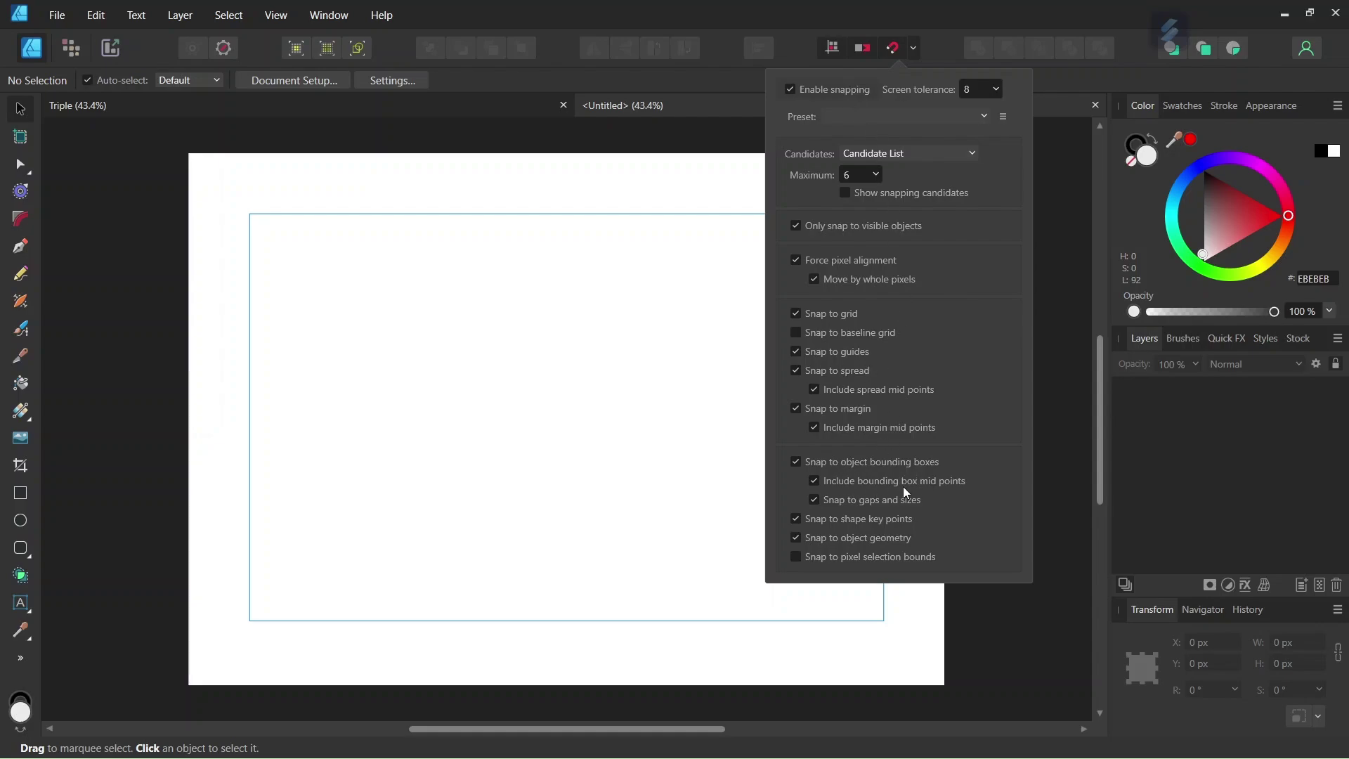
{"action": "left_click", "coordinate": [622, 408]}
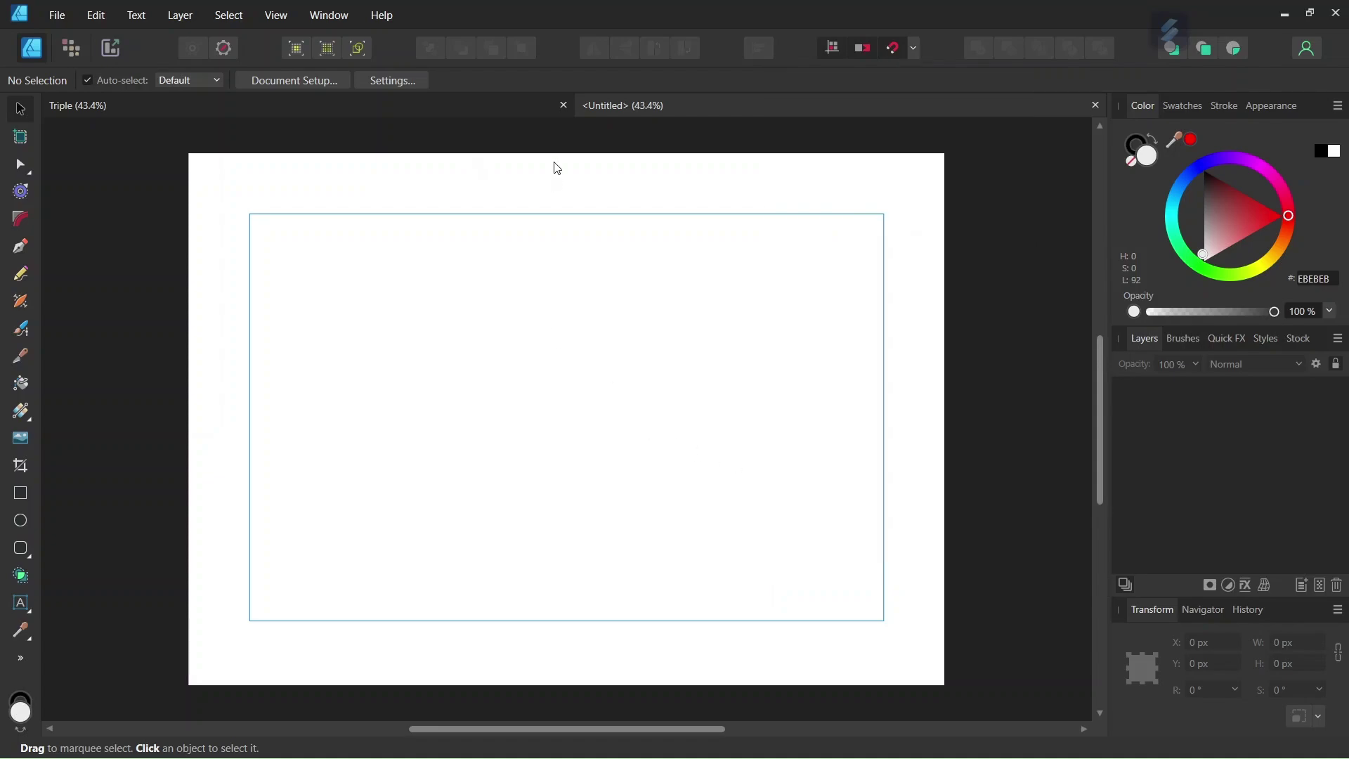
{"action": "left_click", "coordinate": [276, 16]}
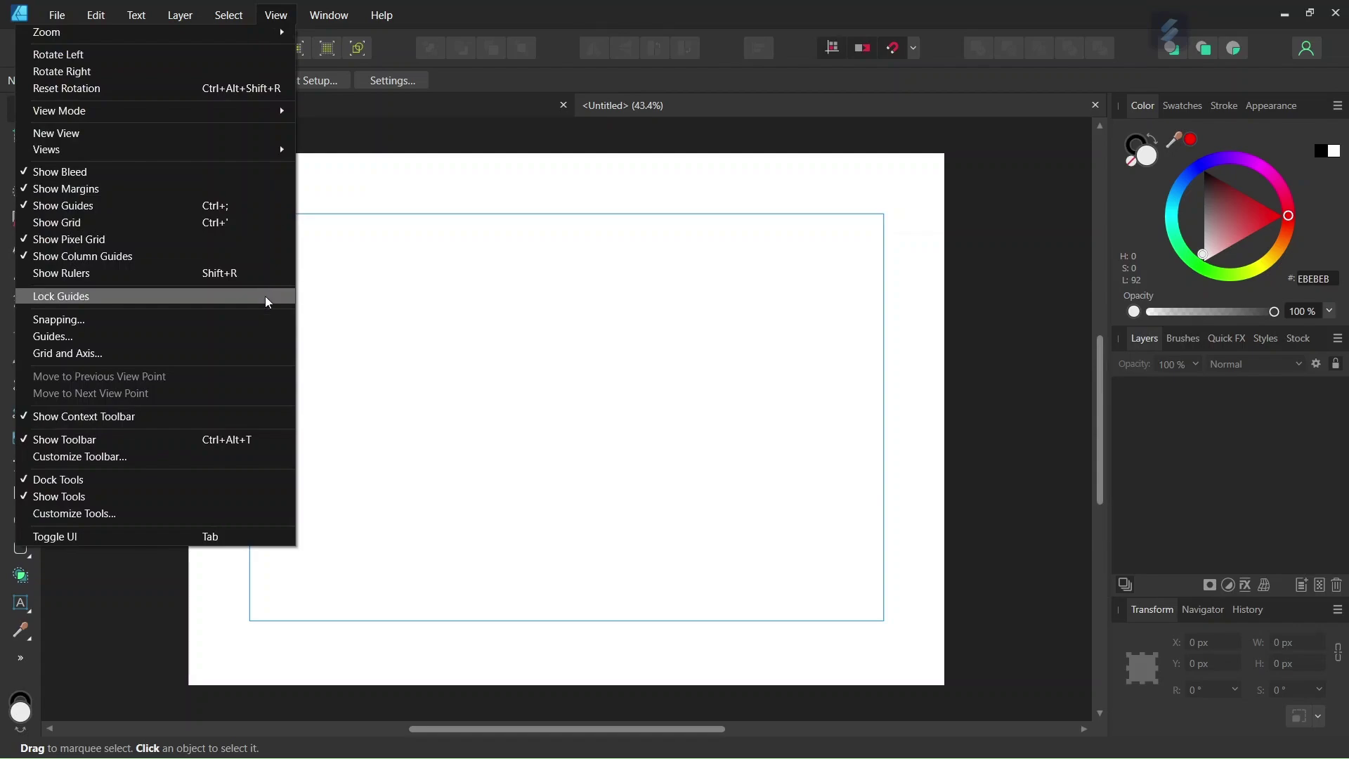
{"action": "left_click", "coordinate": [260, 332]}
{"action": "left_click", "coordinate": [365, 464]}
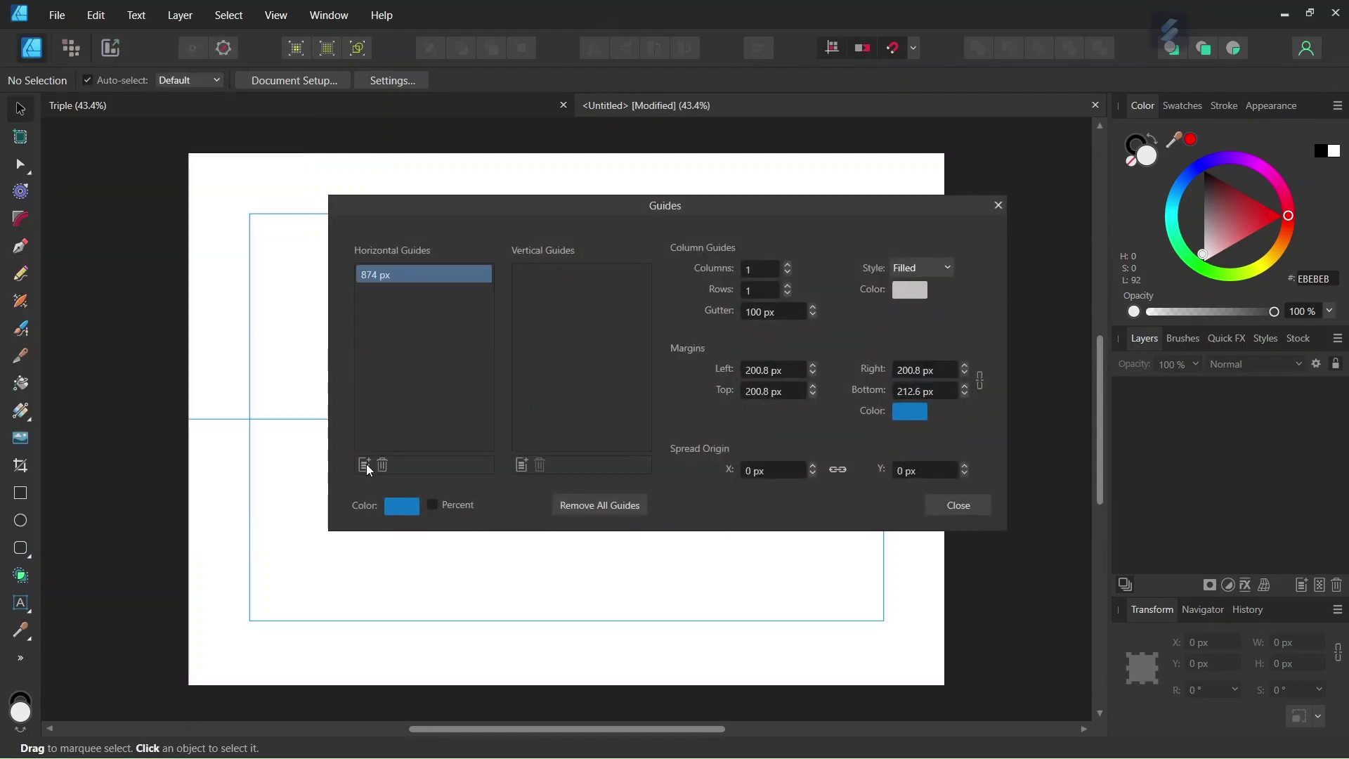
{"action": "left_click", "coordinate": [521, 465]}
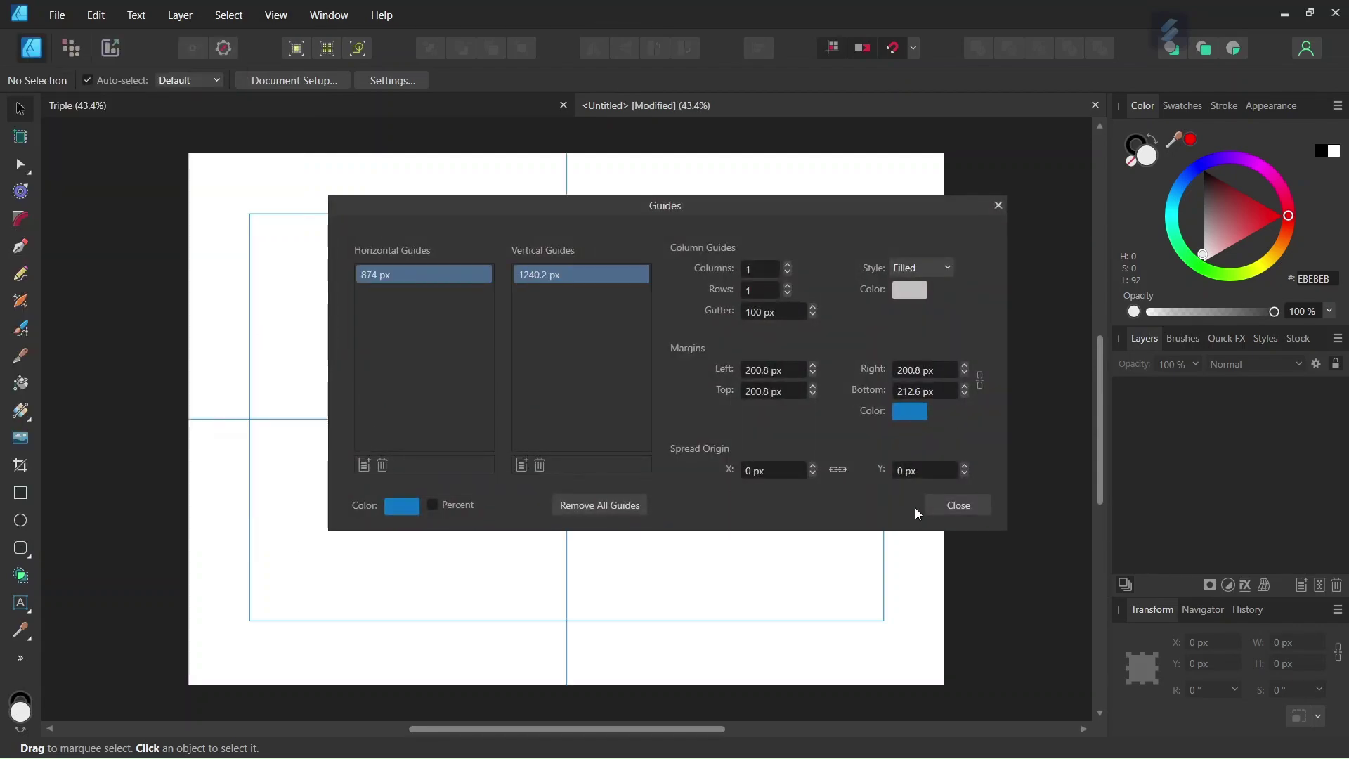
{"action": "left_click", "coordinate": [947, 505]}
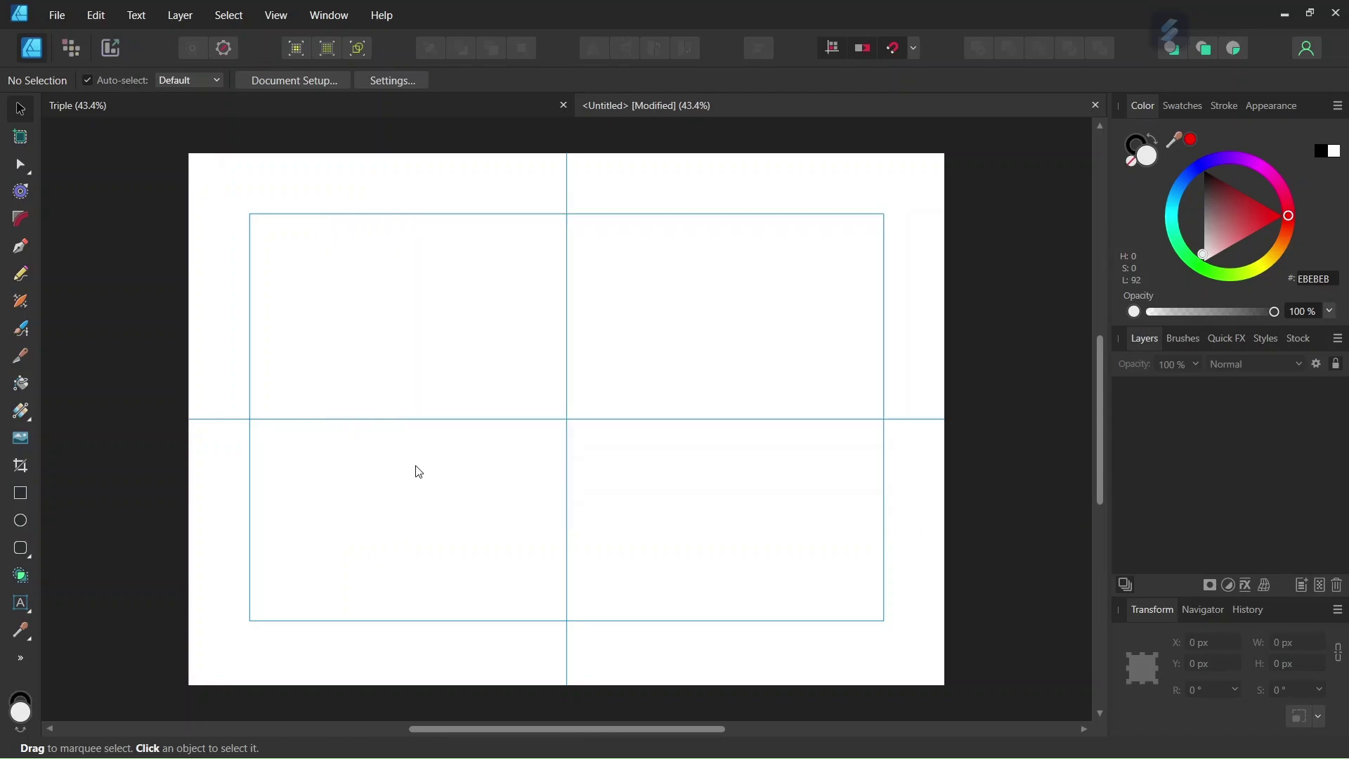
Set the Ellipse Tool to no fill and a 1 pt stroke
{"action": "left_click", "coordinate": [26, 526]}
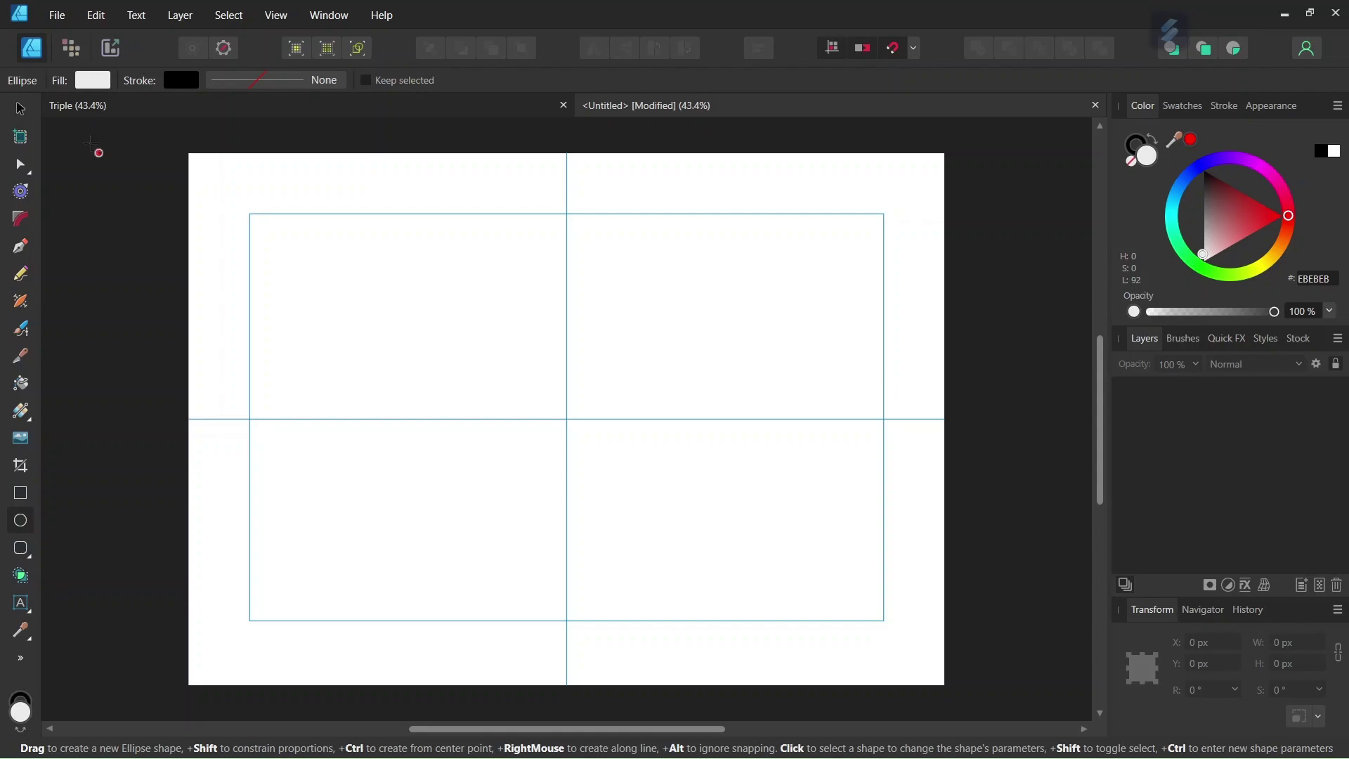
{"action": "left_click", "coordinate": [91, 81]}
{"action": "left_click", "coordinate": [276, 115]}
{"action": "left_click", "coordinate": [254, 76]}
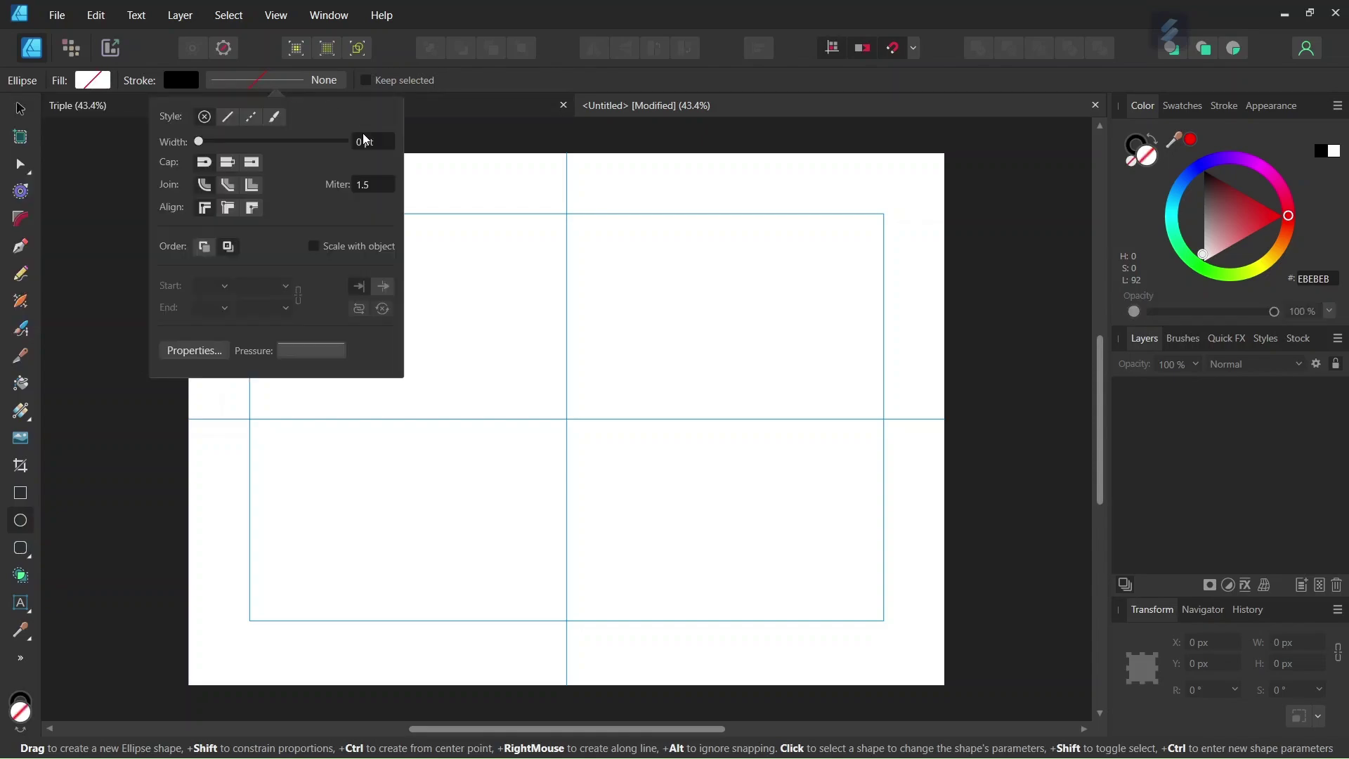
{"action": "type", "text": "1"}
{"action": "key", "text": "Return"}
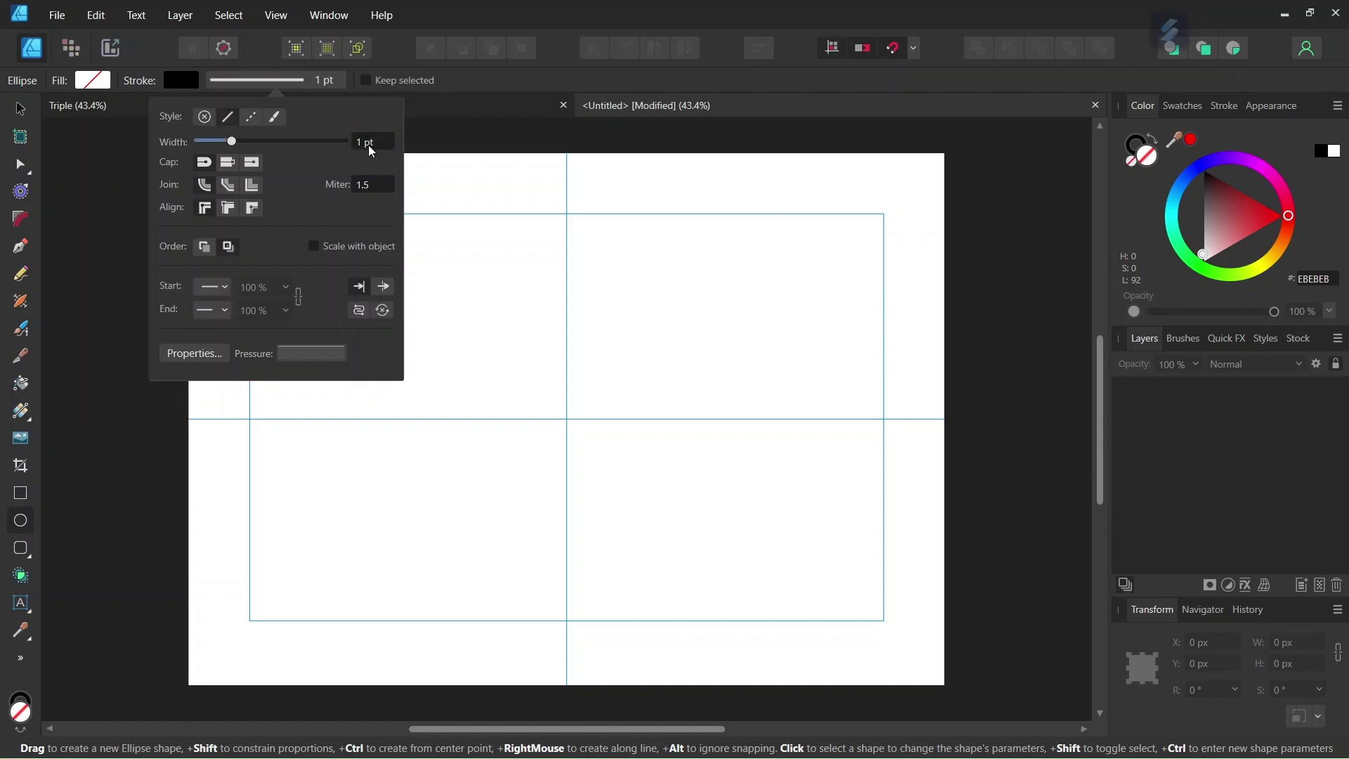
Draw an ellipse and size it to a 500 × 500 px circle
{"action": "left_click_drag", "start_coordinate": [322, 243], "coordinate": [468, 366]}
{"action": "left_click", "coordinate": [451, 262]}
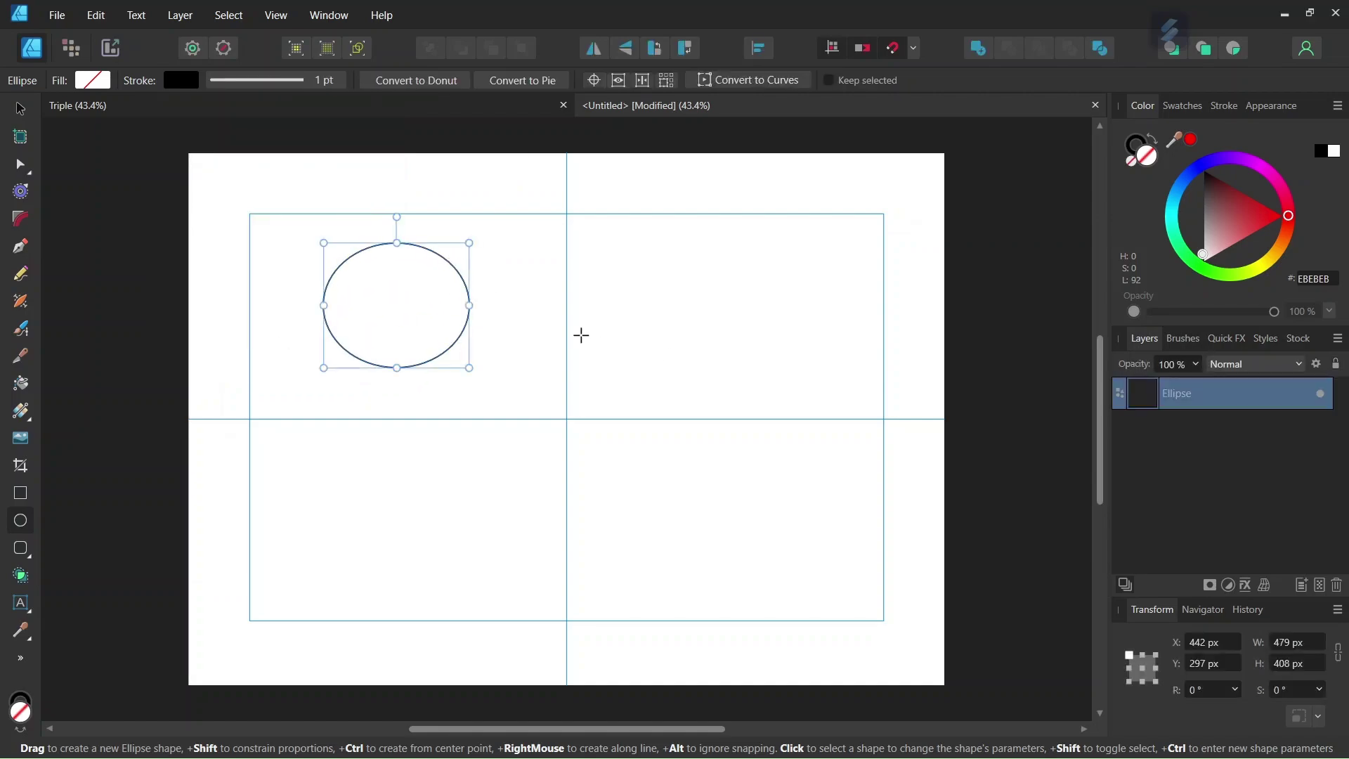
{"action": "left_click", "coordinate": [1293, 645]}
{"action": "type", "text": "500"}
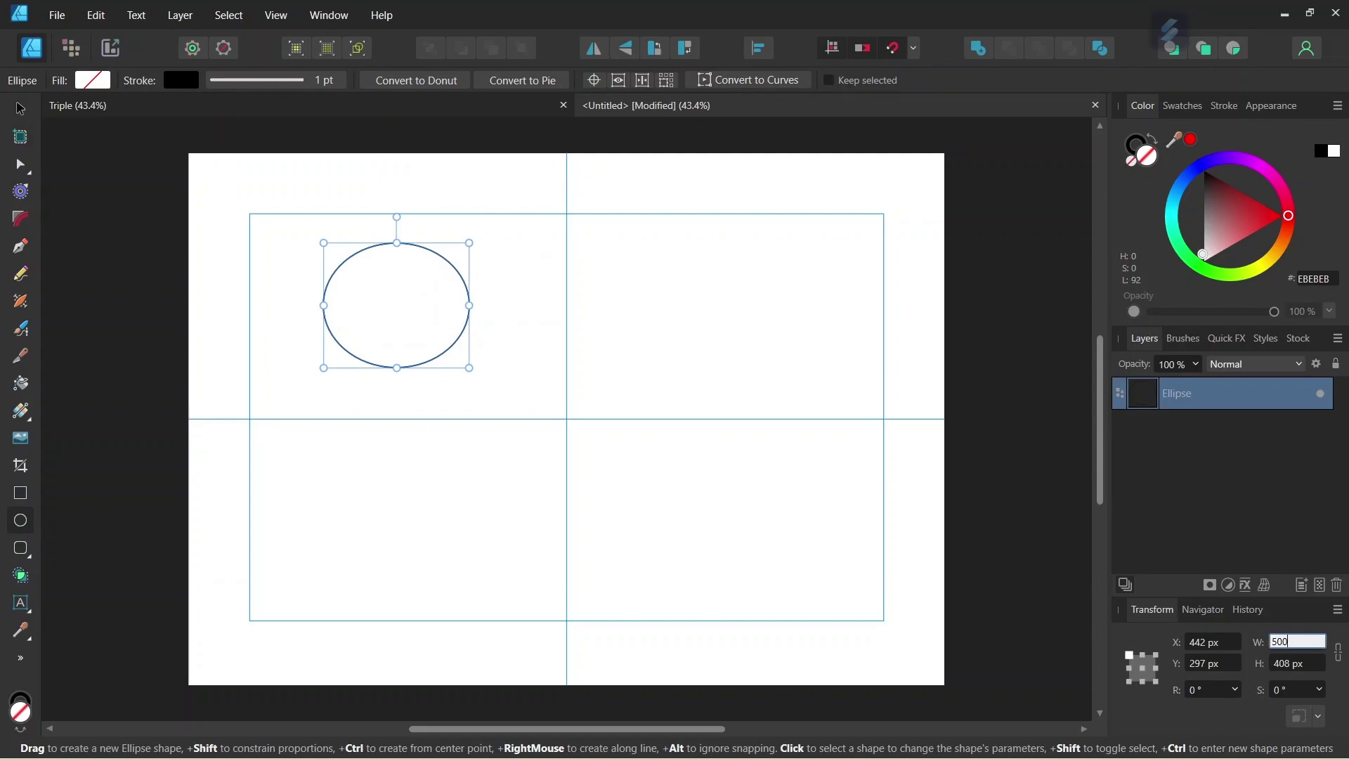
{"action": "left_click", "coordinate": [1299, 663]}
{"action": "type", "text": "500"}
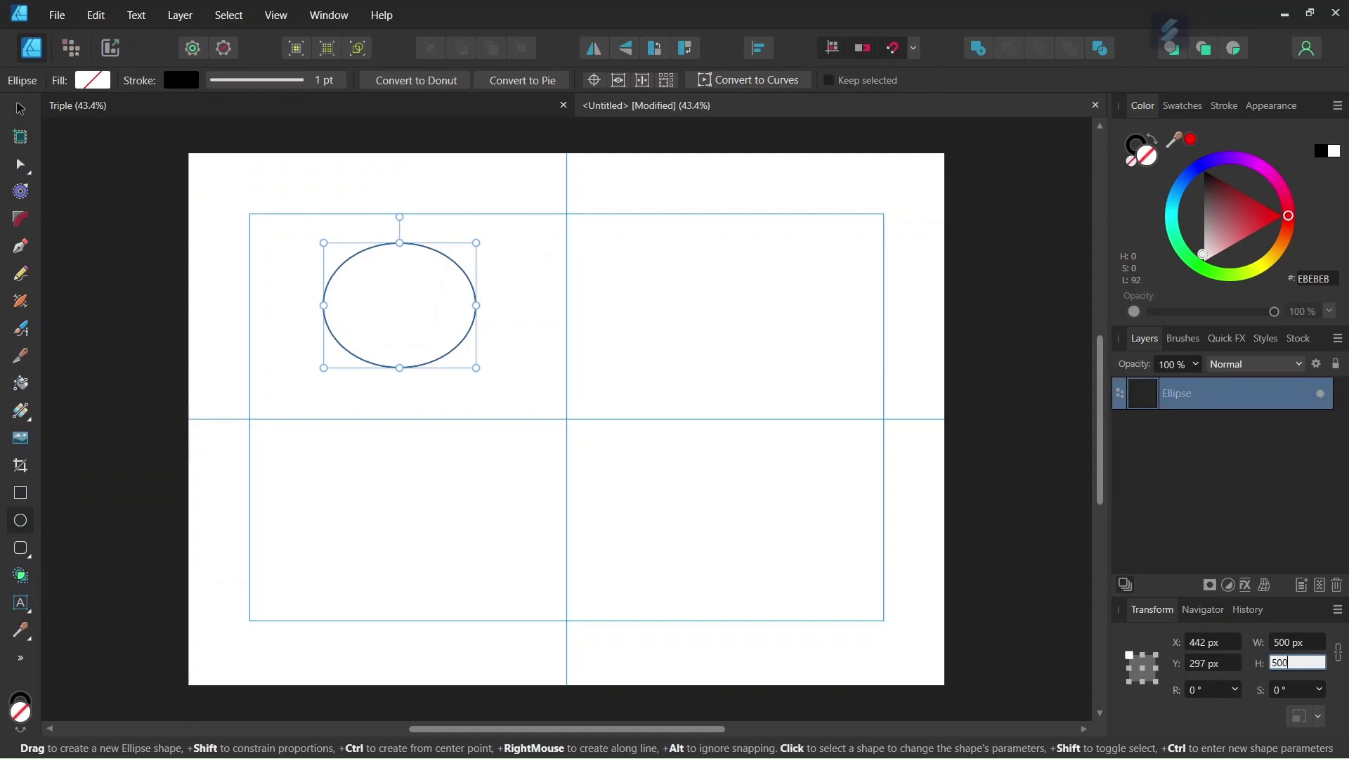
{"action": "left_click", "coordinate": [21, 110]}
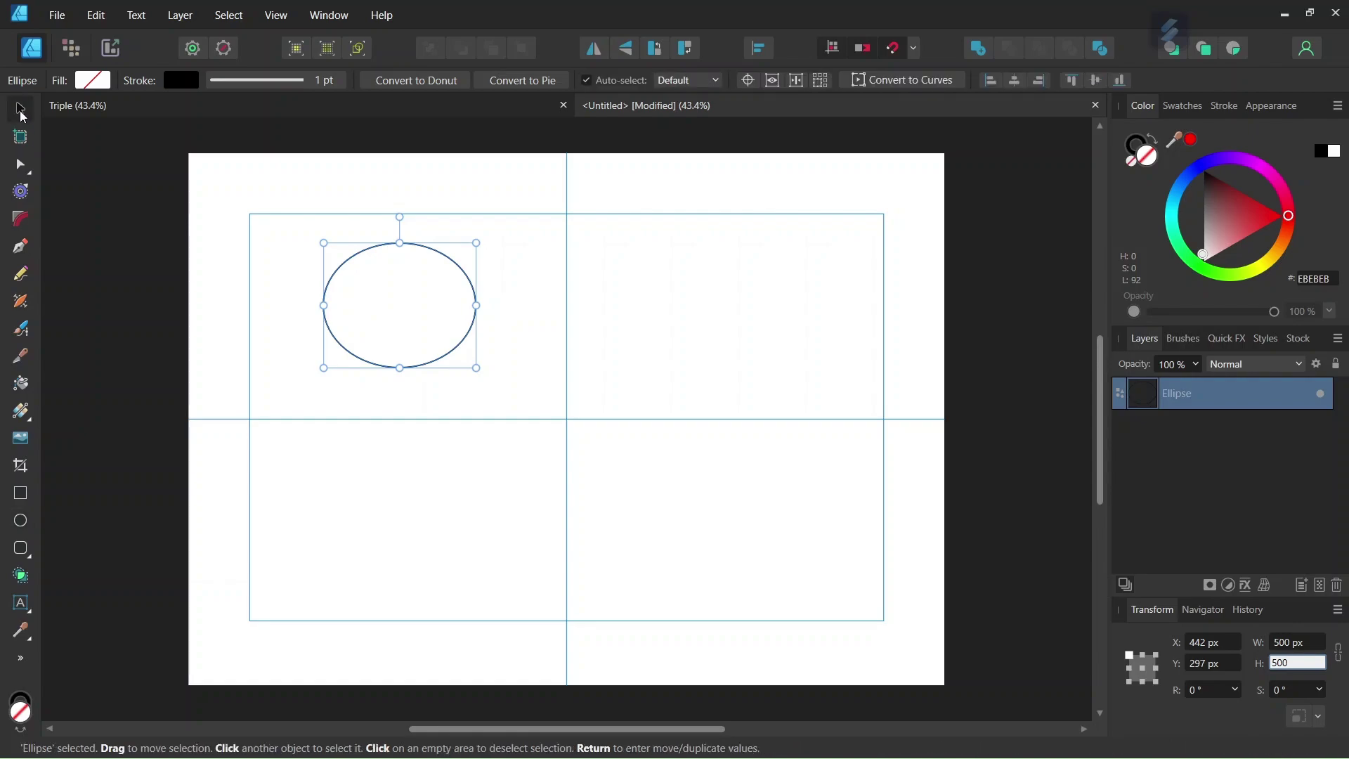
{"action": "left_click", "coordinate": [1276, 618]}
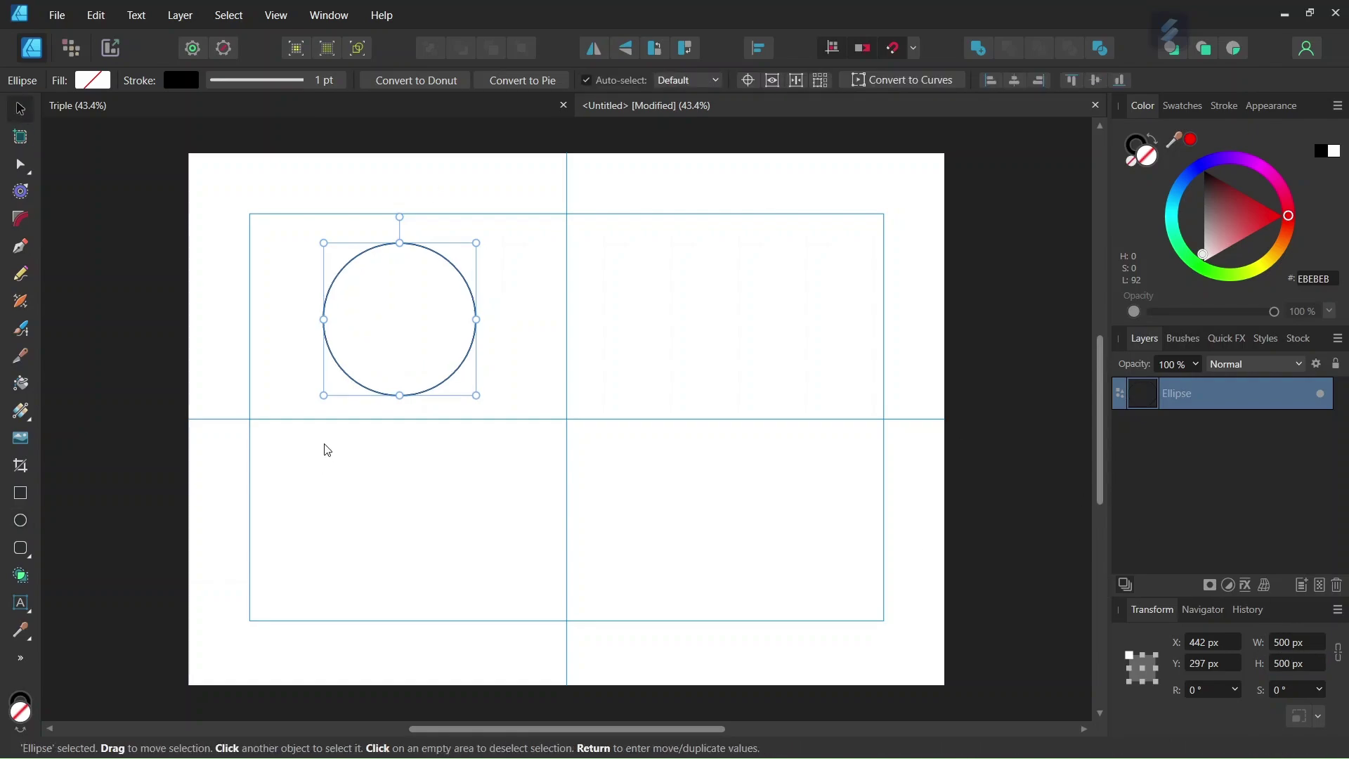
Move the circle onto the vertical guide and put its transform origin at the bottom
{"action": "left_click_drag", "start_coordinate": [391, 328], "coordinate": [604, 378]}
{"action": "scroll", "coordinate": [566, 340], "scroll_direction": "up", "scroll_amount": 2}
{"action": "scroll", "coordinate": [584, 443], "scroll_direction": "up", "scroll_amount": 3}
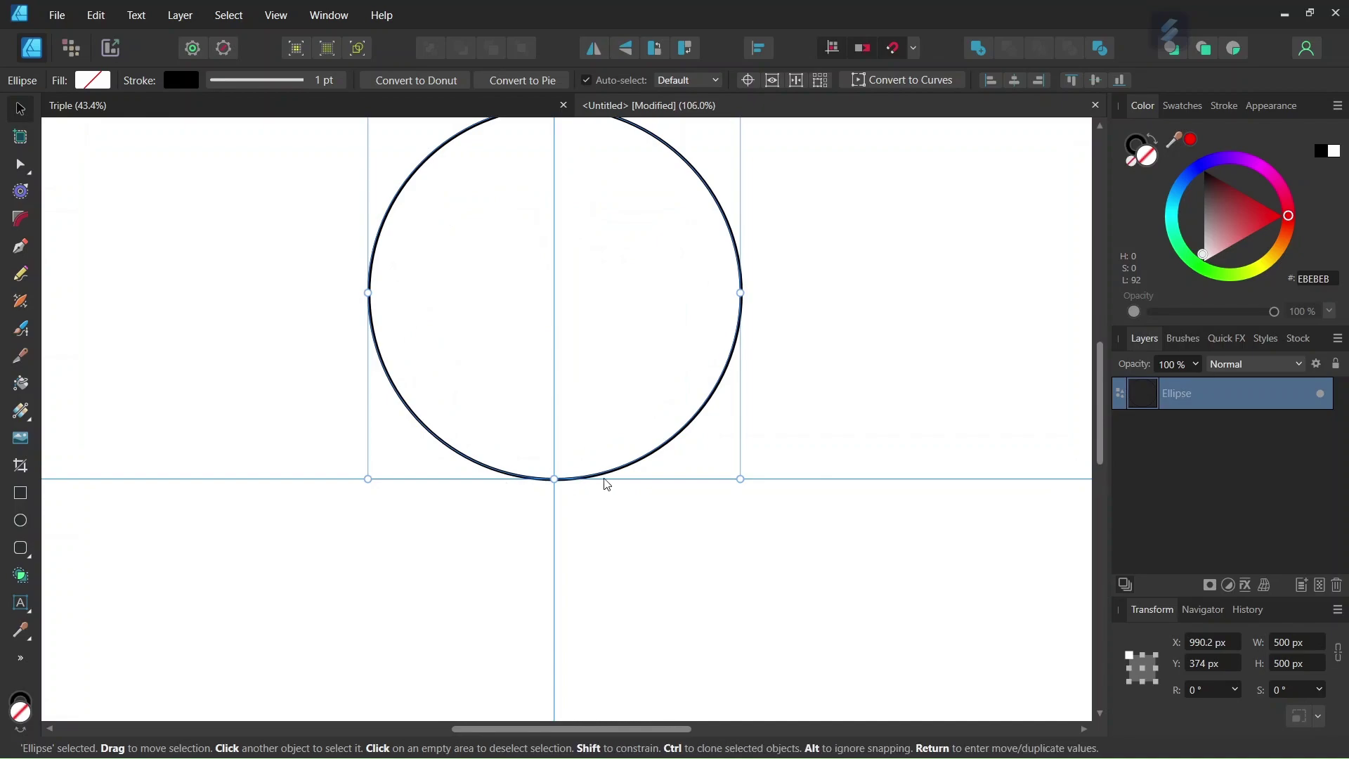
{"action": "scroll", "coordinate": [628, 514], "scroll_direction": "down", "scroll_amount": 4}
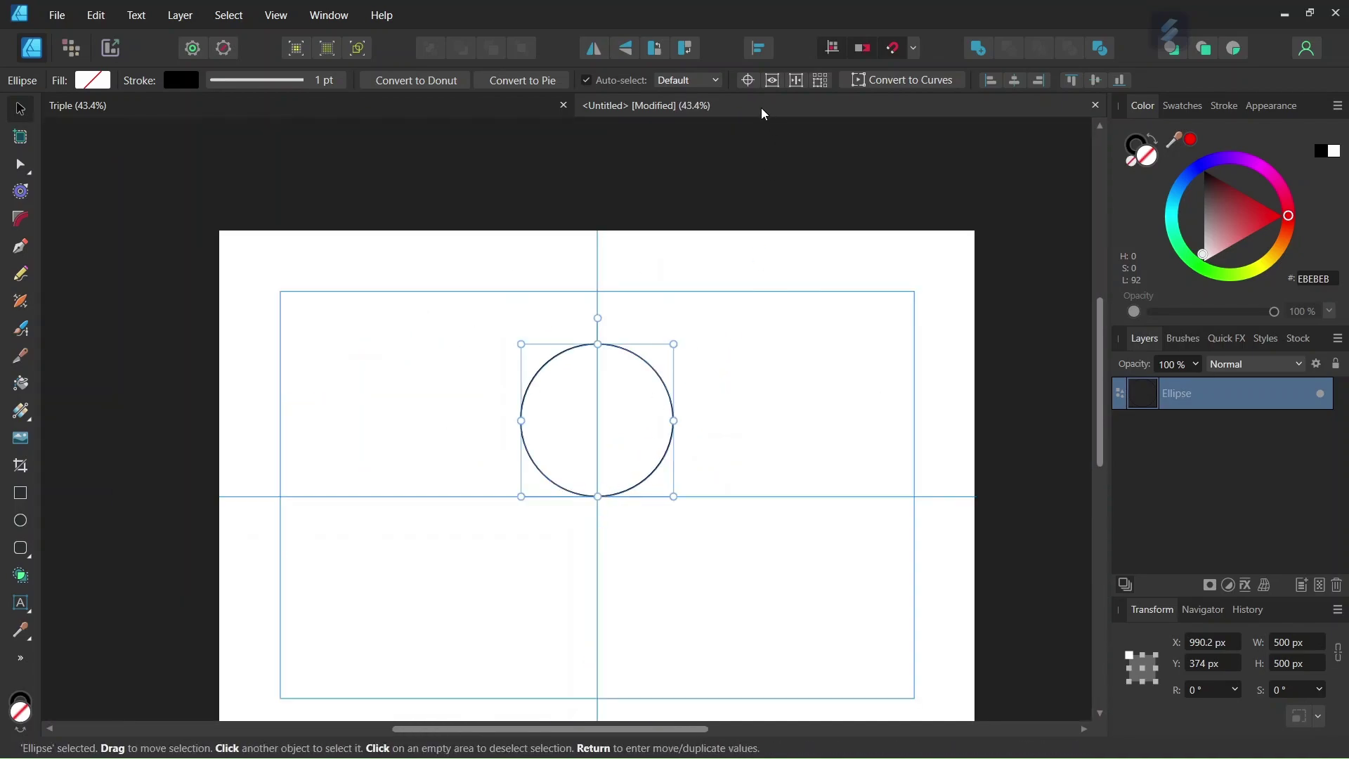
{"action": "left_click", "coordinate": [756, 81]}
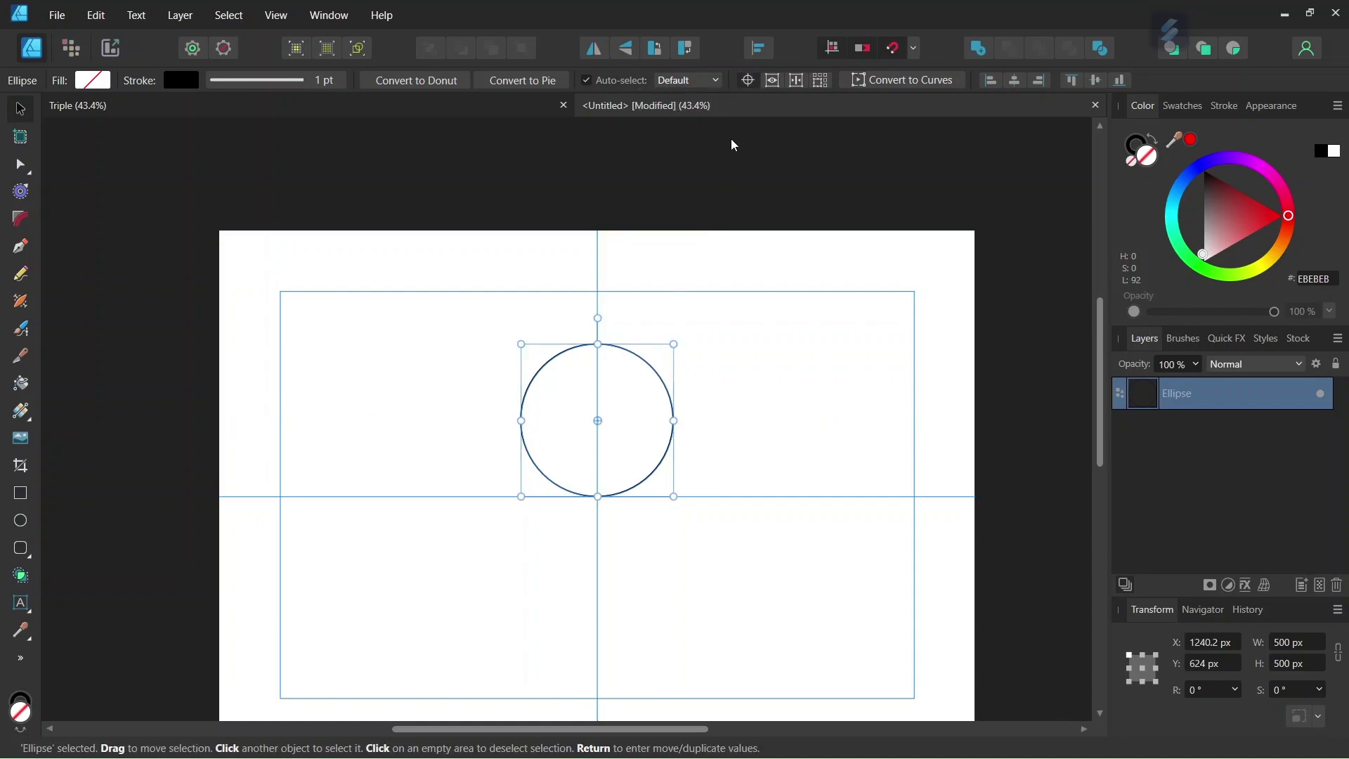
{"action": "left_click_drag", "start_coordinate": [603, 419], "coordinate": [598, 496]}
{"action": "scroll", "coordinate": [606, 544], "scroll_direction": "up", "scroll_amount": 1}
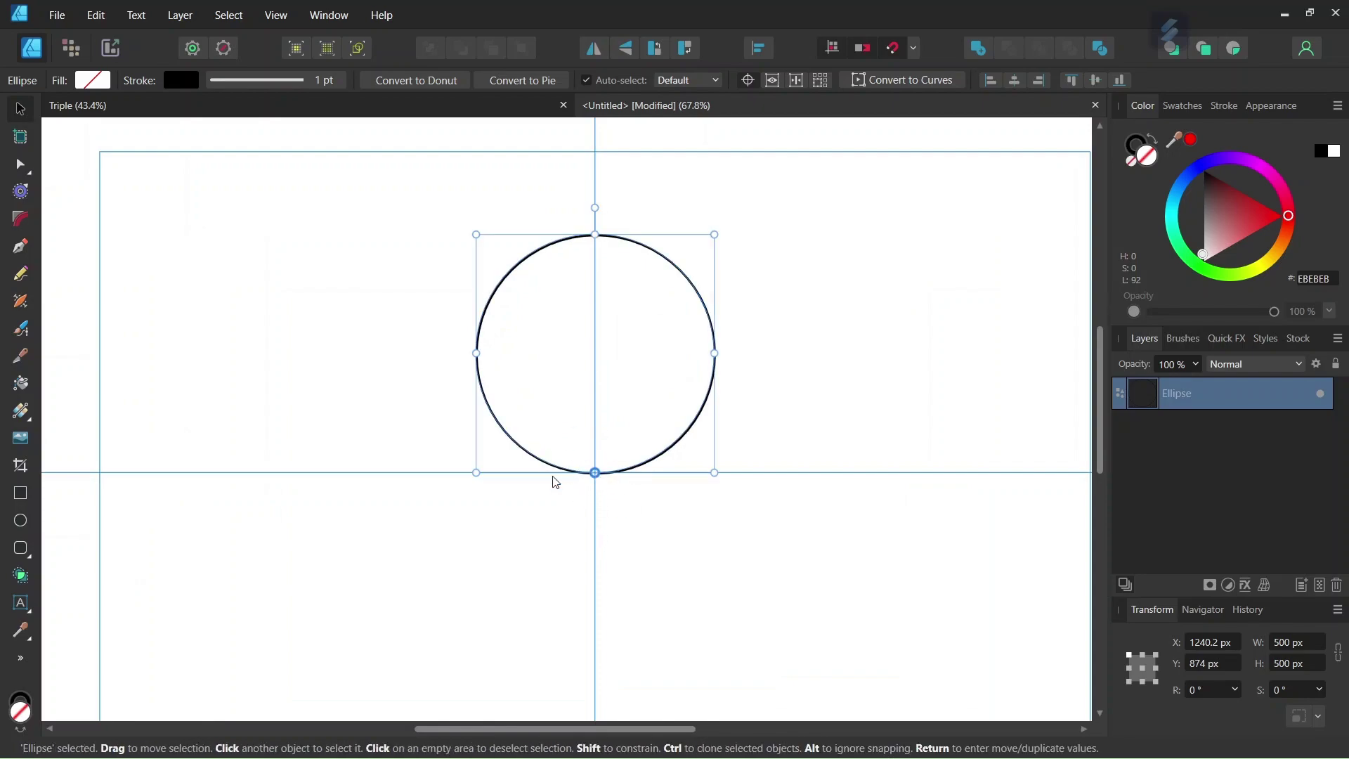
Duplicate the circle 23 times with 15° rotation per copy via Move/Duplicate
{"action": "key", "text": "Return"}
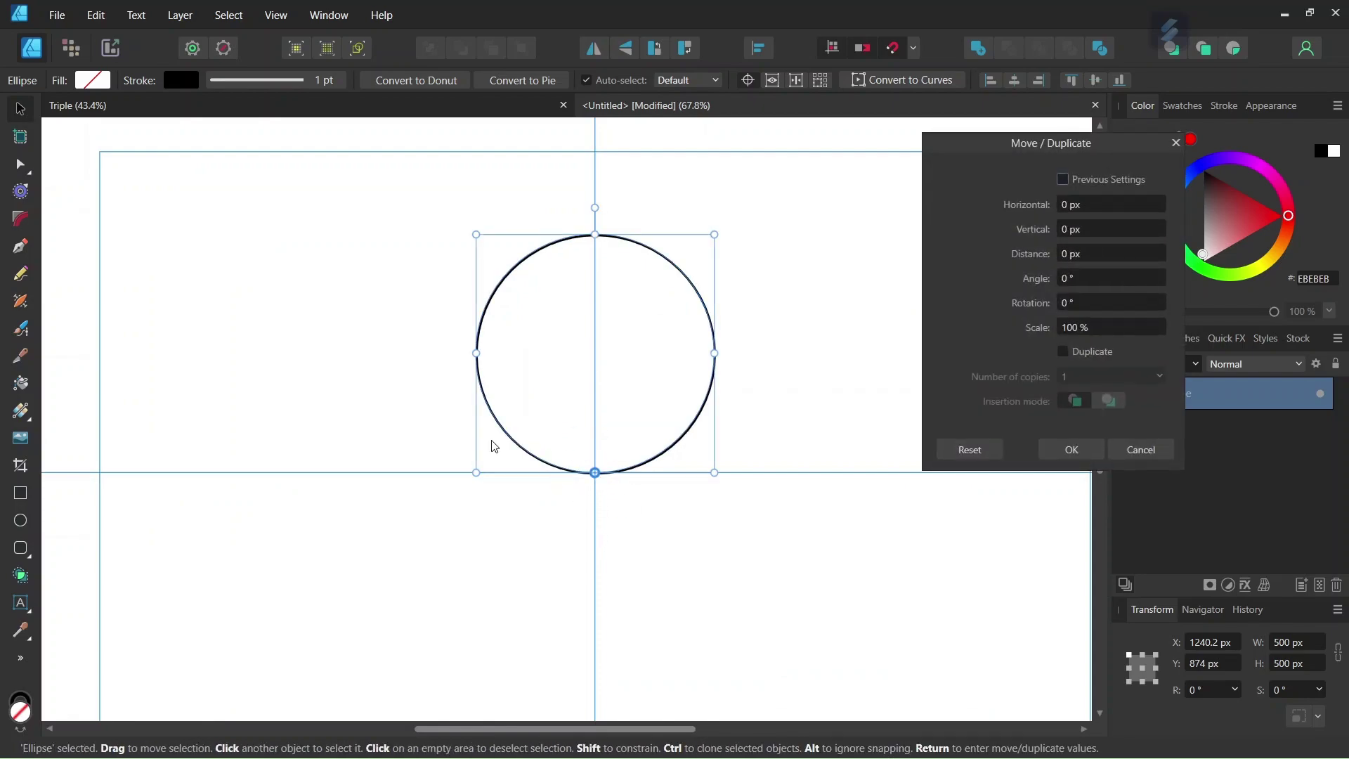
{"action": "scroll", "coordinate": [507, 433], "scroll_direction": "up", "scroll_amount": 1}
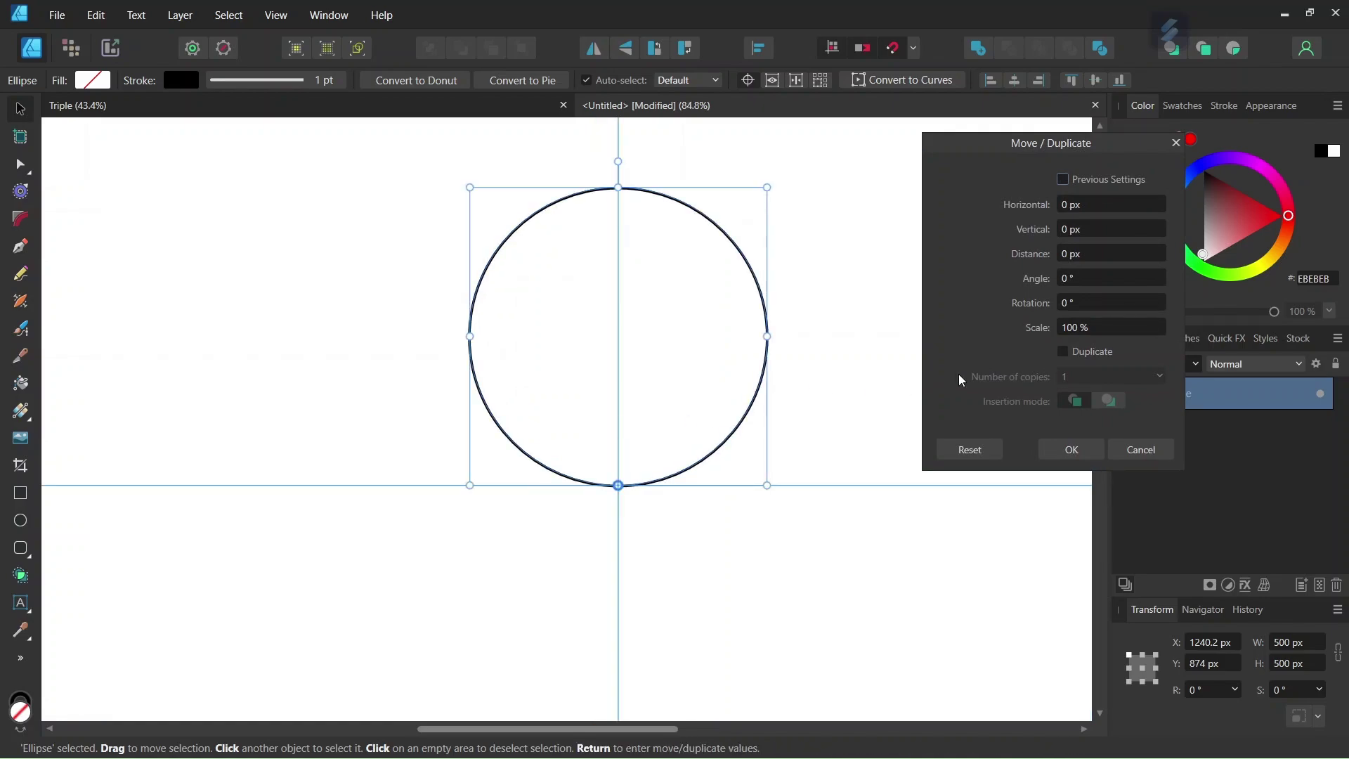
{"action": "left_click", "coordinate": [1063, 353]}
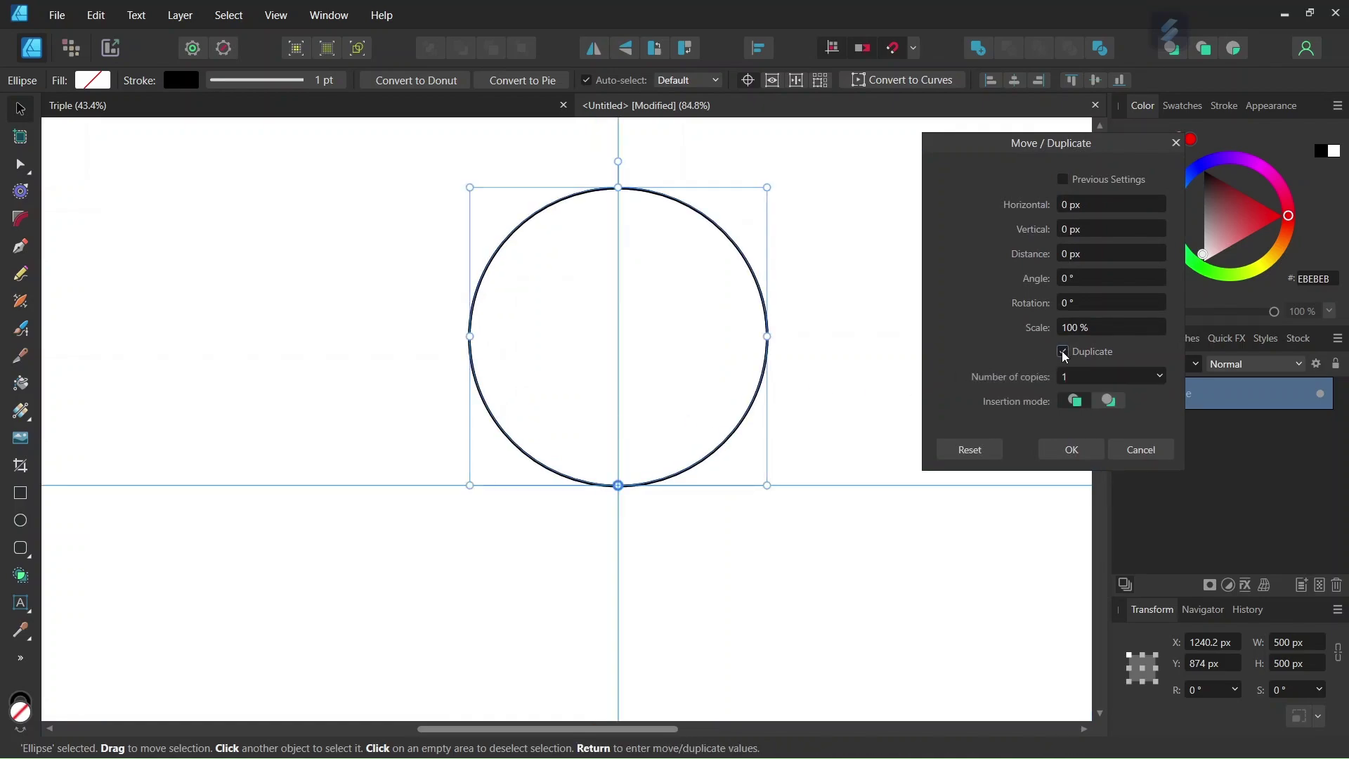
{"action": "left_click", "coordinate": [1079, 377]}
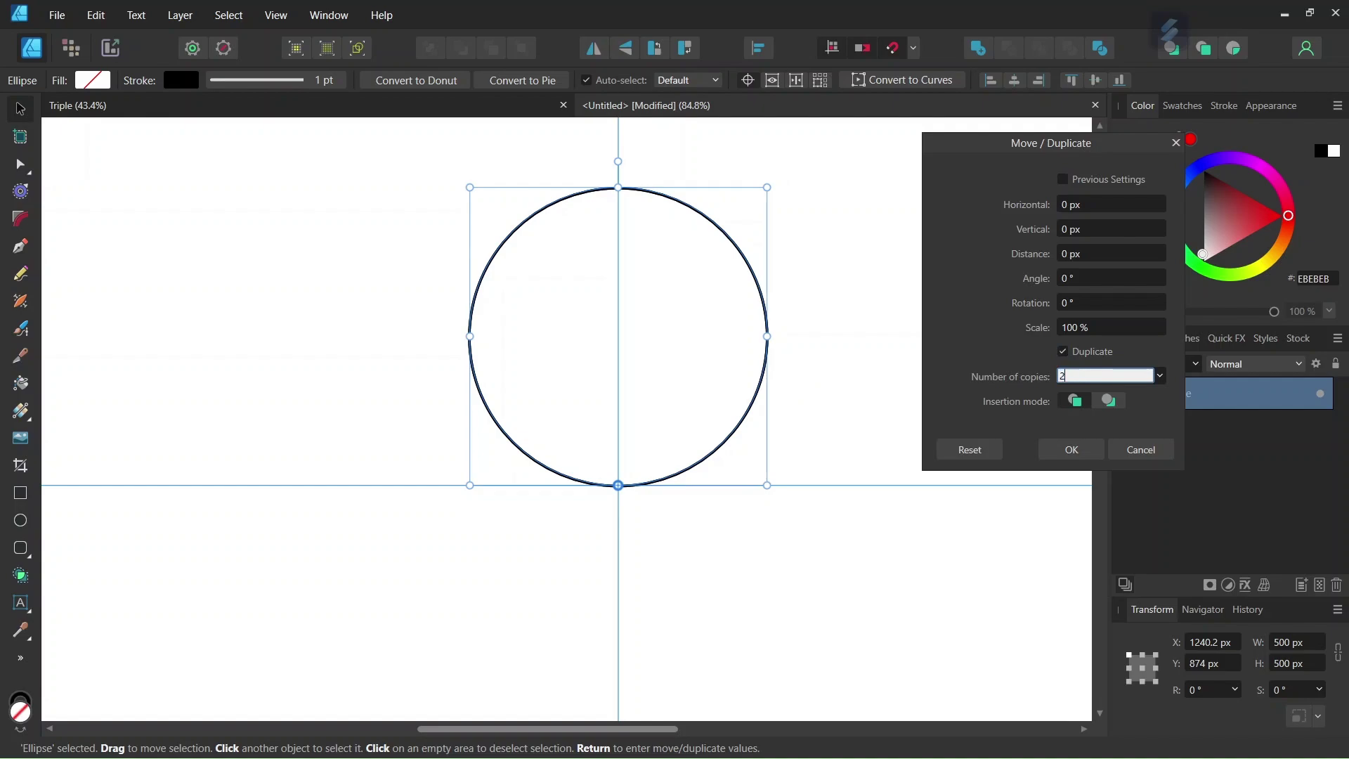
{"action": "key", "text": "Return"}
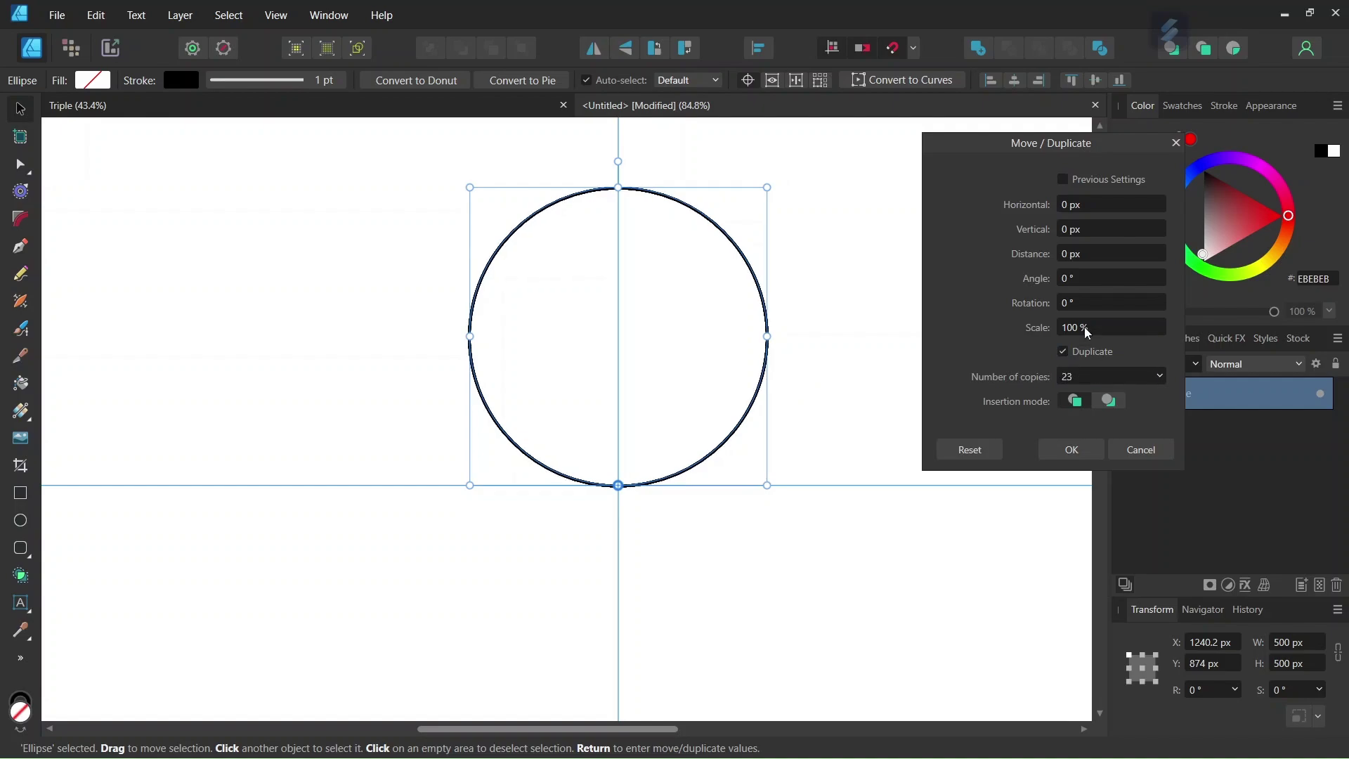
{"action": "left_click", "coordinate": [1073, 303]}
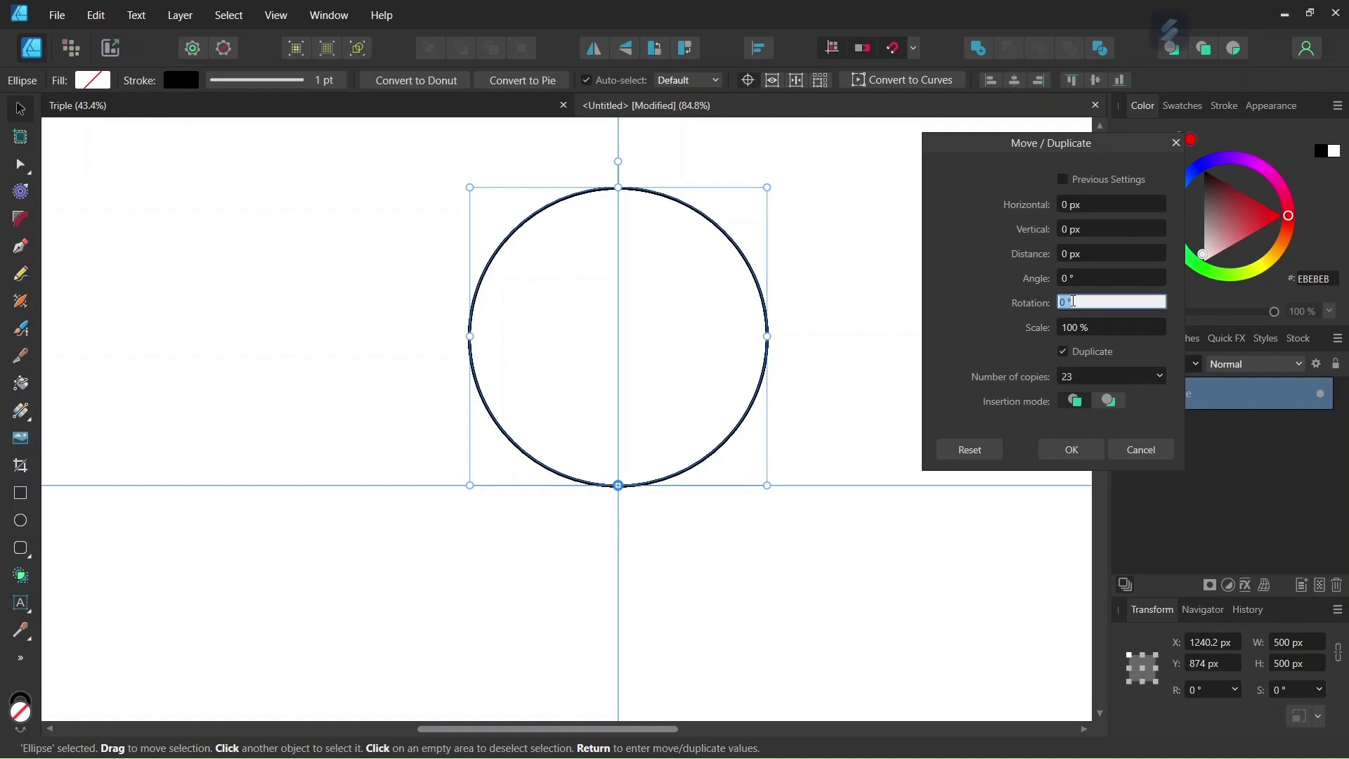
{"action": "type", "text": "1"}
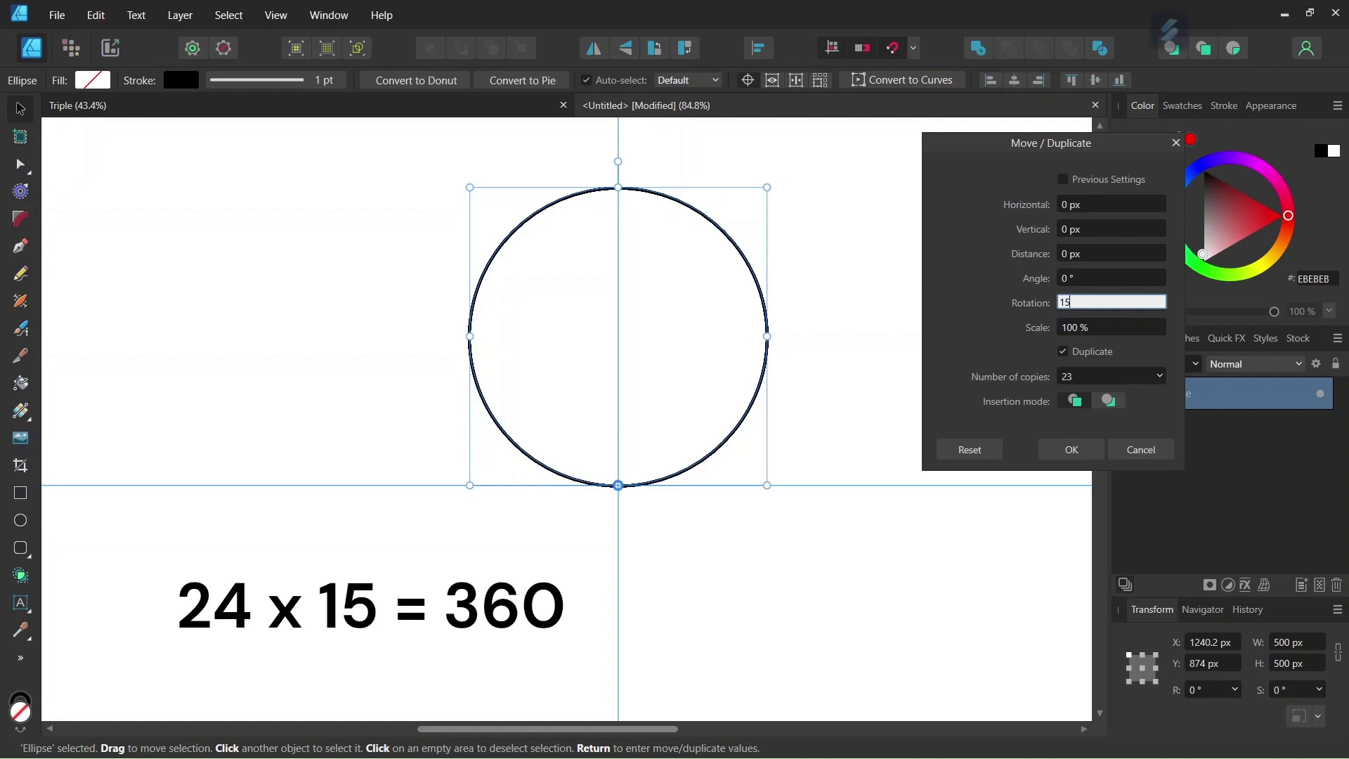
{"action": "type", "text": "5"}
{"action": "key", "text": "Return"}
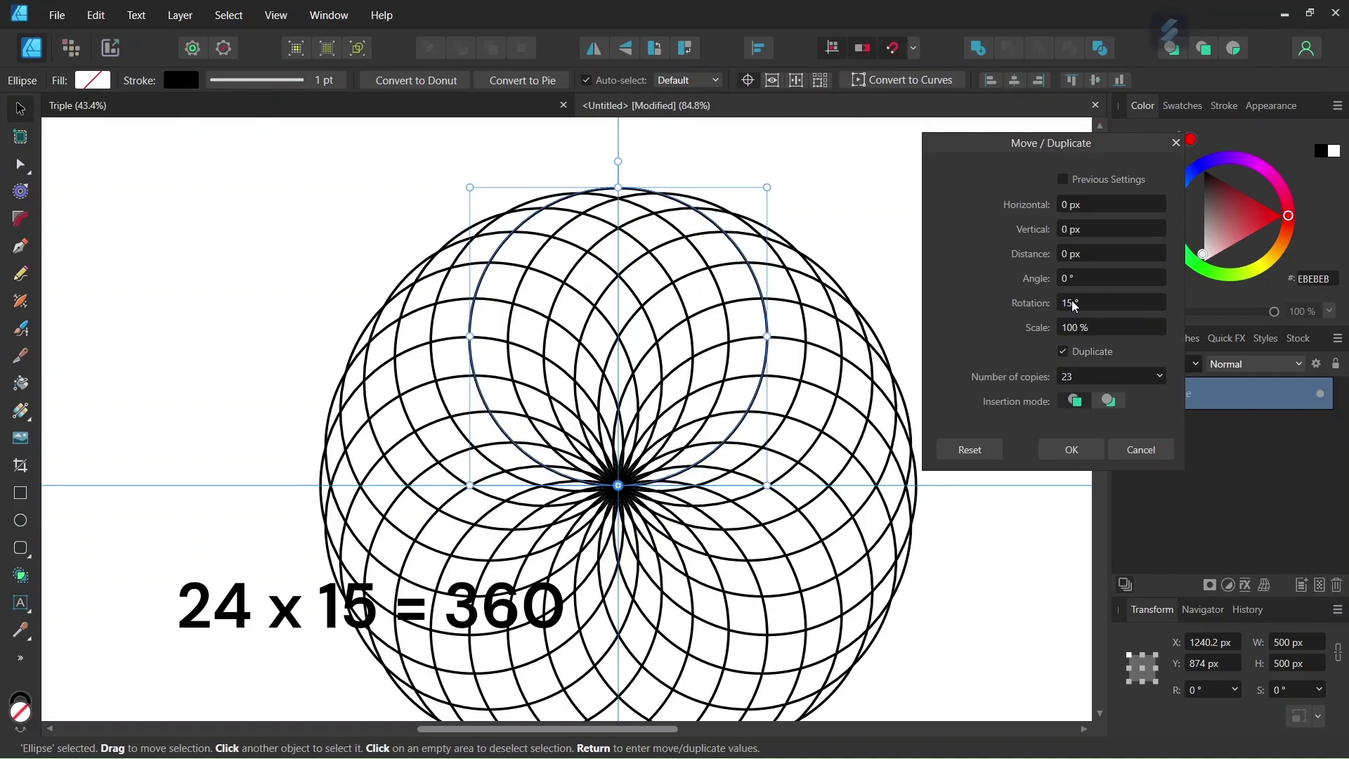
{"action": "left_click", "coordinate": [1072, 459]}
Select all 24 circles of the rosette
{"action": "left_click", "coordinate": [991, 529]}
{"action": "scroll", "coordinate": [990, 530], "scroll_direction": "down", "scroll_amount": 3}
{"action": "scroll", "coordinate": [755, 555], "scroll_direction": "right", "scroll_amount": 2}
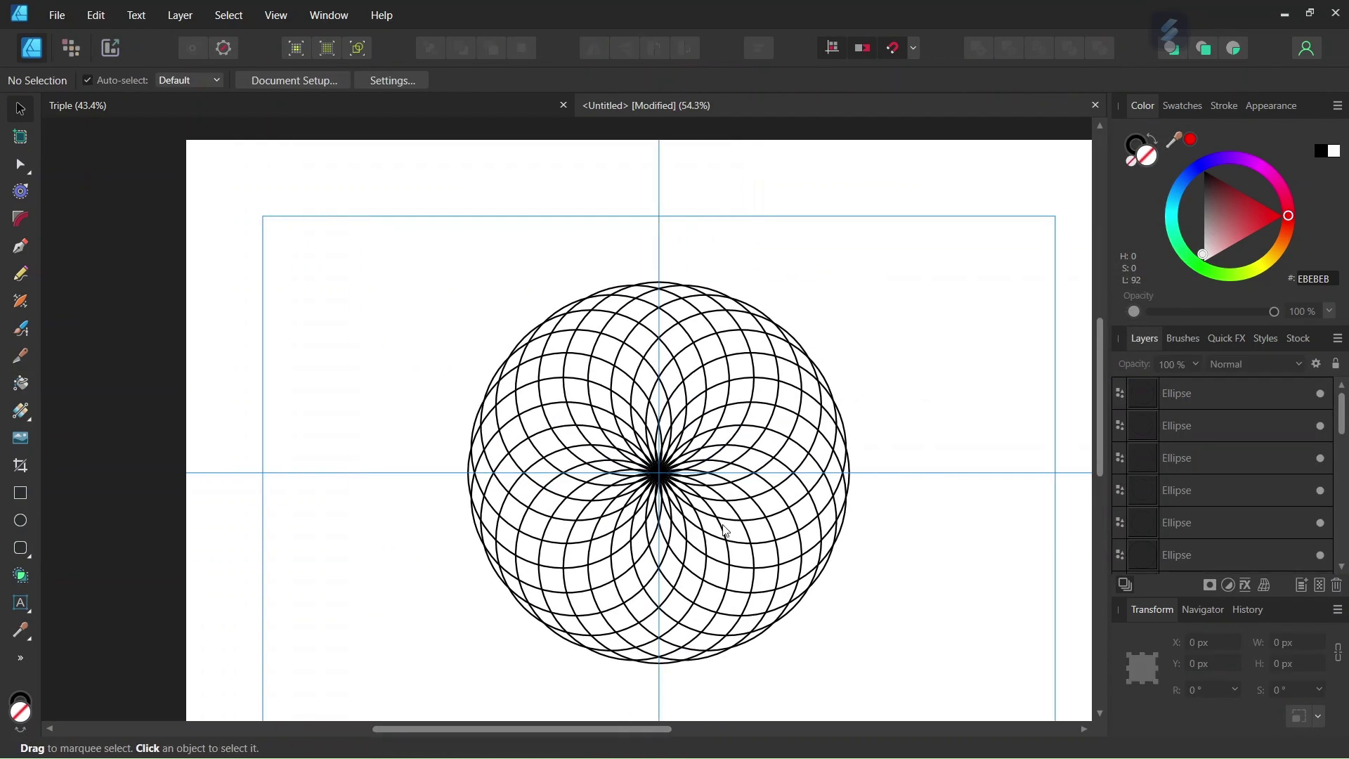
{"action": "scroll", "coordinate": [696, 525], "scroll_direction": "down", "scroll_amount": 1}
{"action": "scroll", "coordinate": [695, 526], "scroll_direction": "down", "scroll_amount": 1}
{"action": "key", "text": "ctrl+a"}
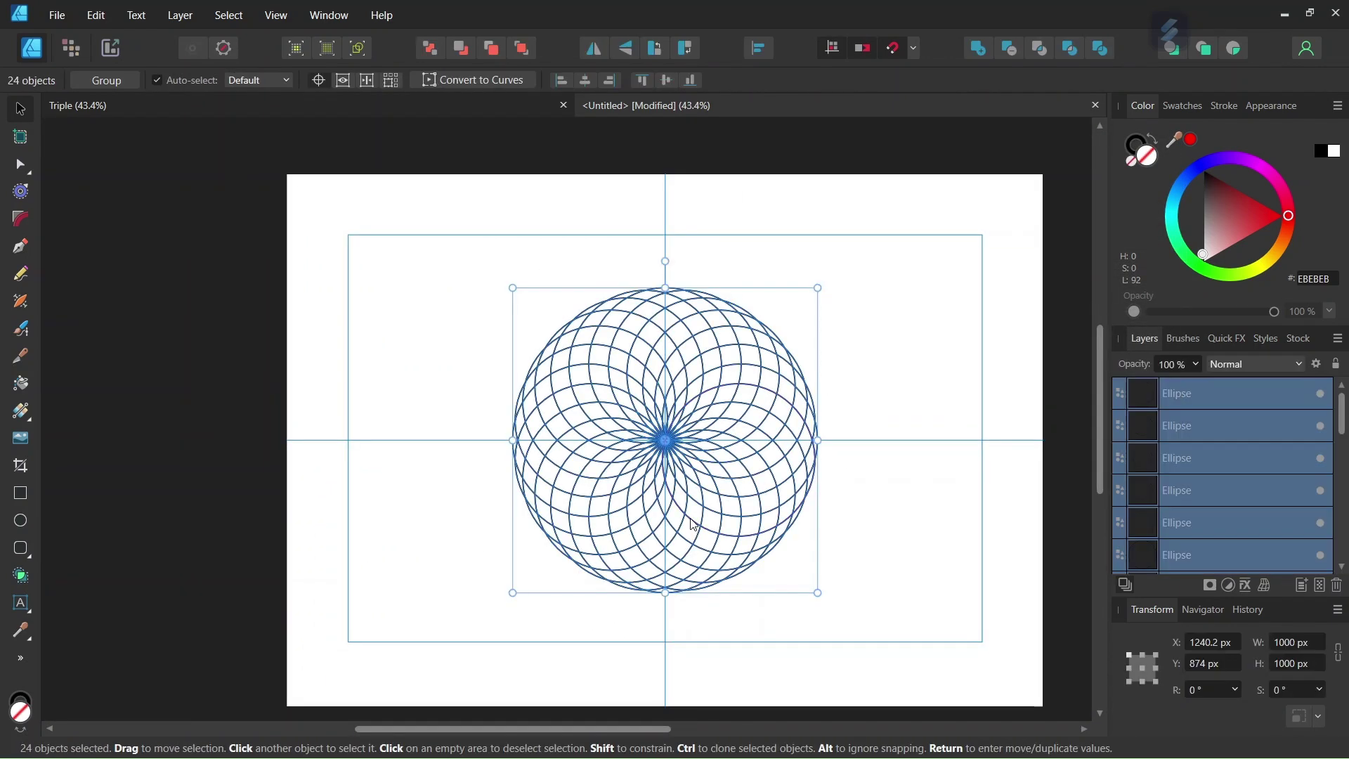
{"action": "scroll", "coordinate": [731, 475], "scroll_direction": "up", "scroll_amount": 1}
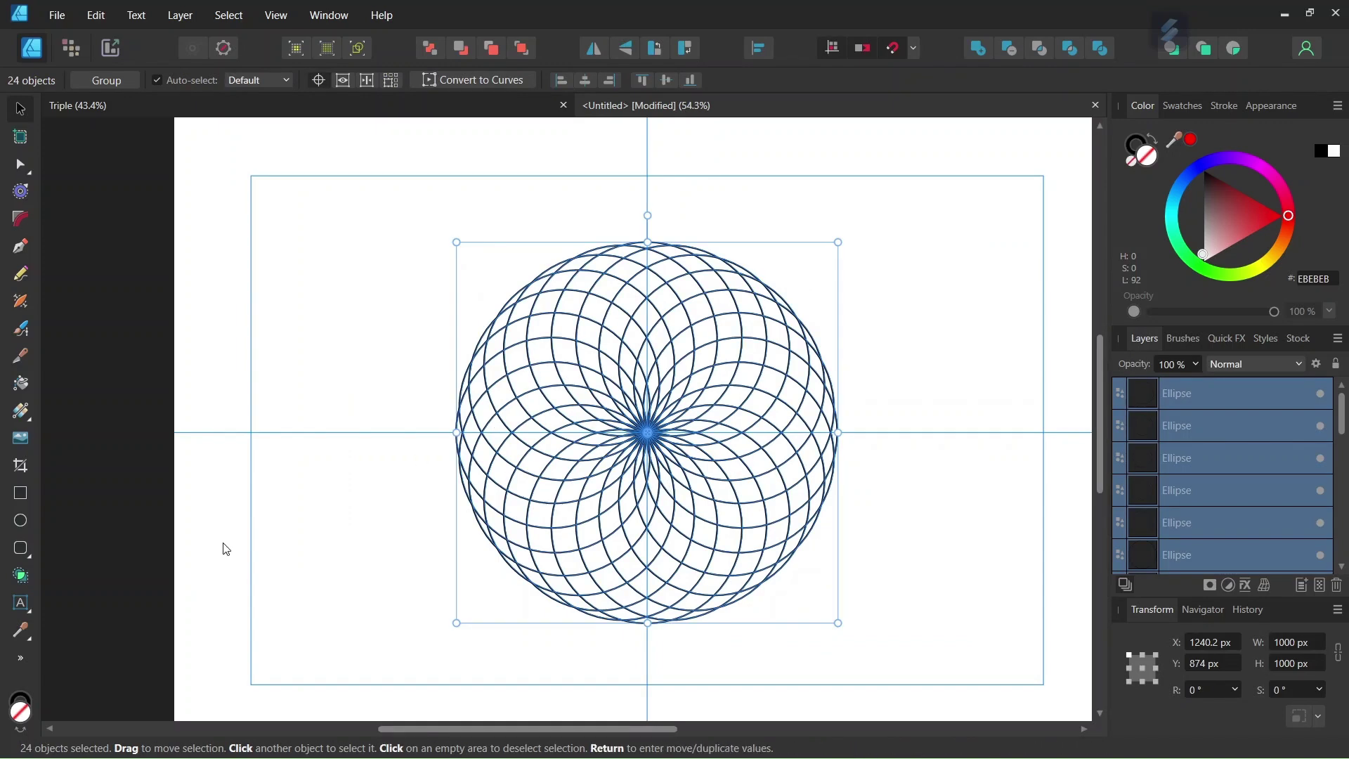
Carve a crescent from the rosette's outer ring with the Shape Builder in Subtract mode
{"action": "left_click", "coordinate": [21, 575]}
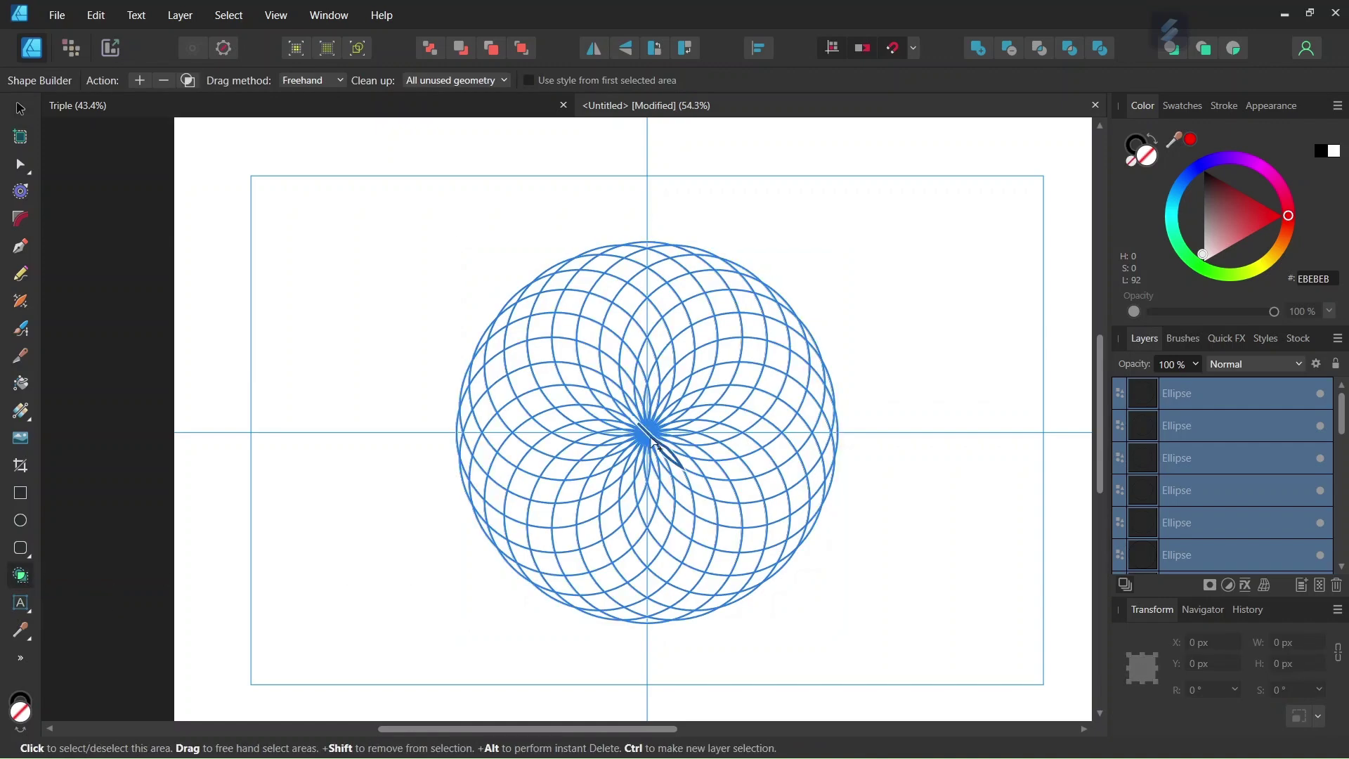
{"action": "left_click", "coordinate": [164, 80]}
{"action": "left_click", "coordinate": [455, 80]}
{"action": "left_click", "coordinate": [455, 80]}
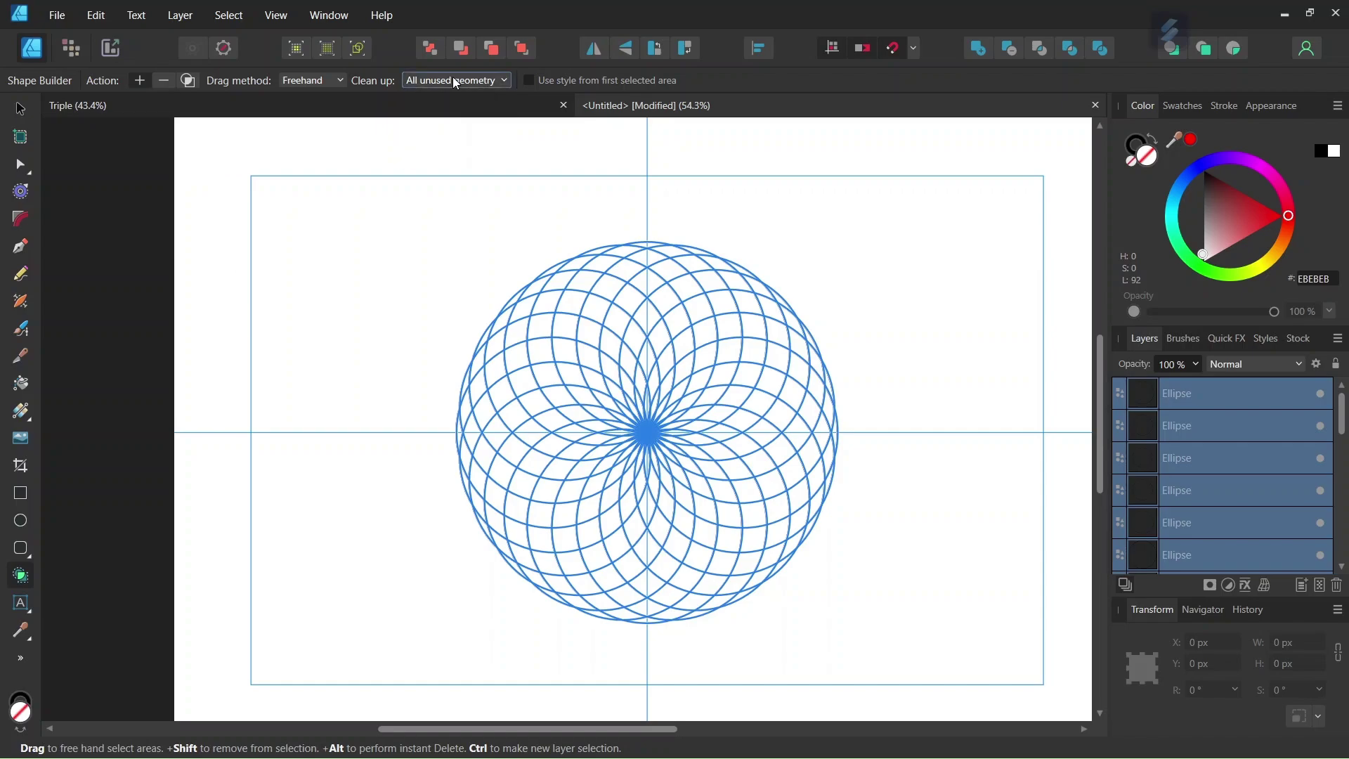
{"action": "scroll", "coordinate": [815, 409], "scroll_direction": "up", "scroll_amount": 5}
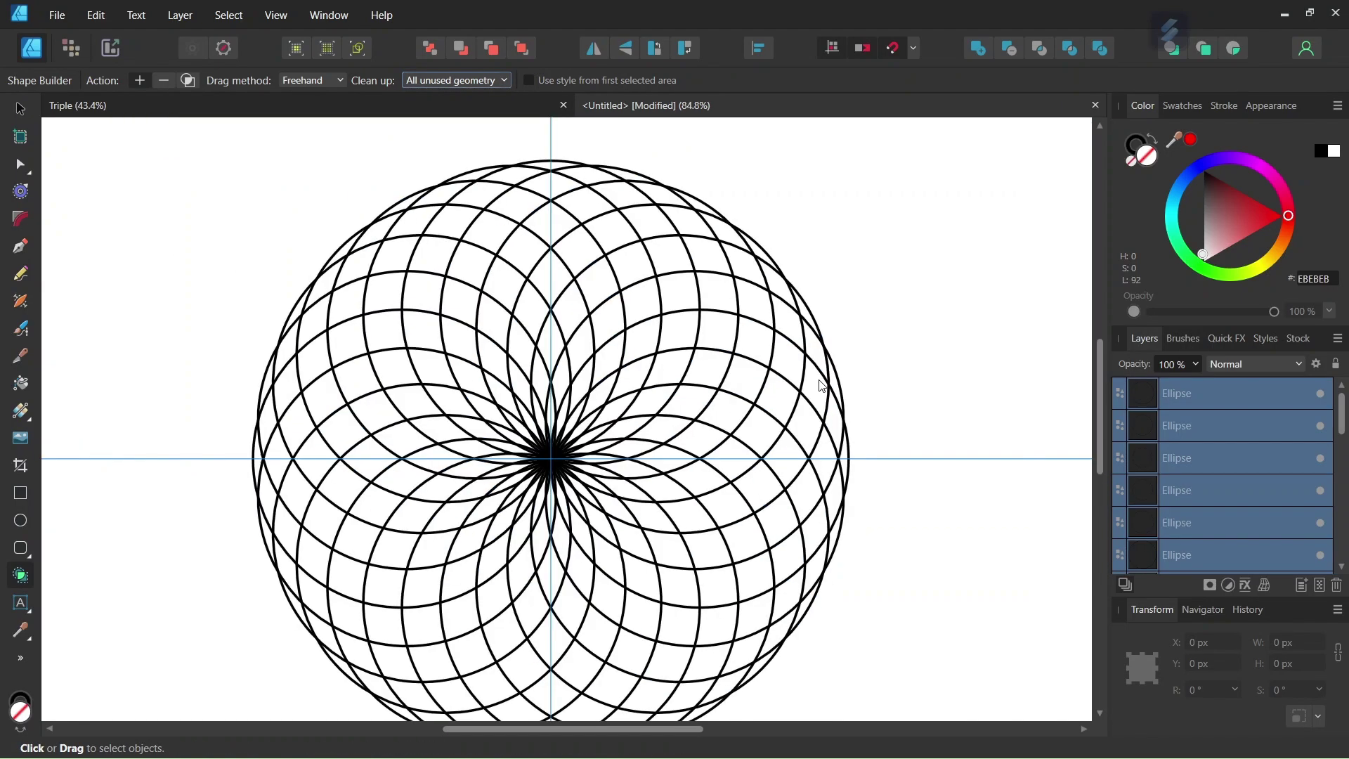
{"action": "scroll", "coordinate": [878, 390], "scroll_direction": "up", "scroll_amount": 1}
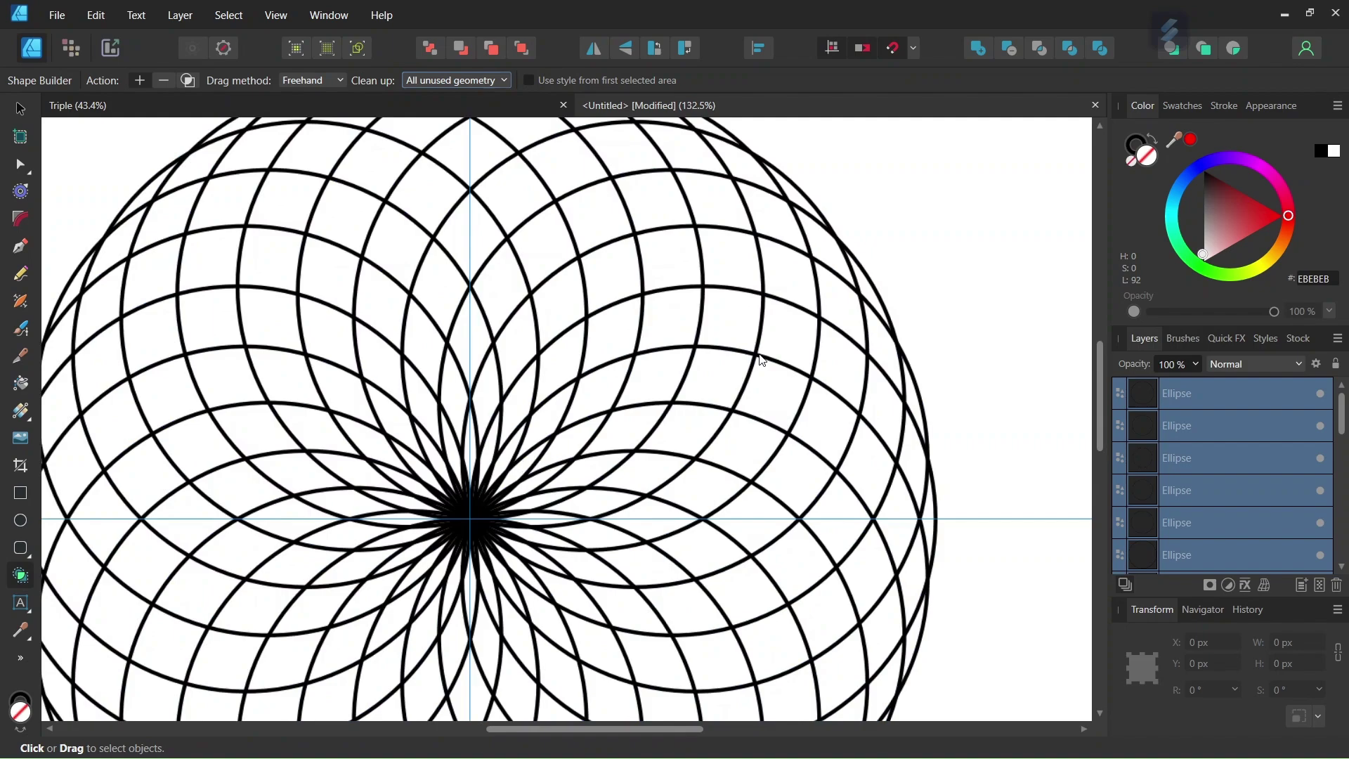
{"action": "mouse_move", "coordinate": [912, 394]}
{"action": "left_mouse_down"}
{"action": "mouse_move", "coordinate": [852, 332]}
{"action": "mouse_move", "coordinate": [758, 280]}
{"action": "mouse_move", "coordinate": [673, 270]}
{"action": "mouse_move", "coordinate": [605, 284]}
{"action": "mouse_move", "coordinate": [517, 349]}
{"action": "mouse_move", "coordinate": [468, 489]}
{"action": "left_mouse_up"}
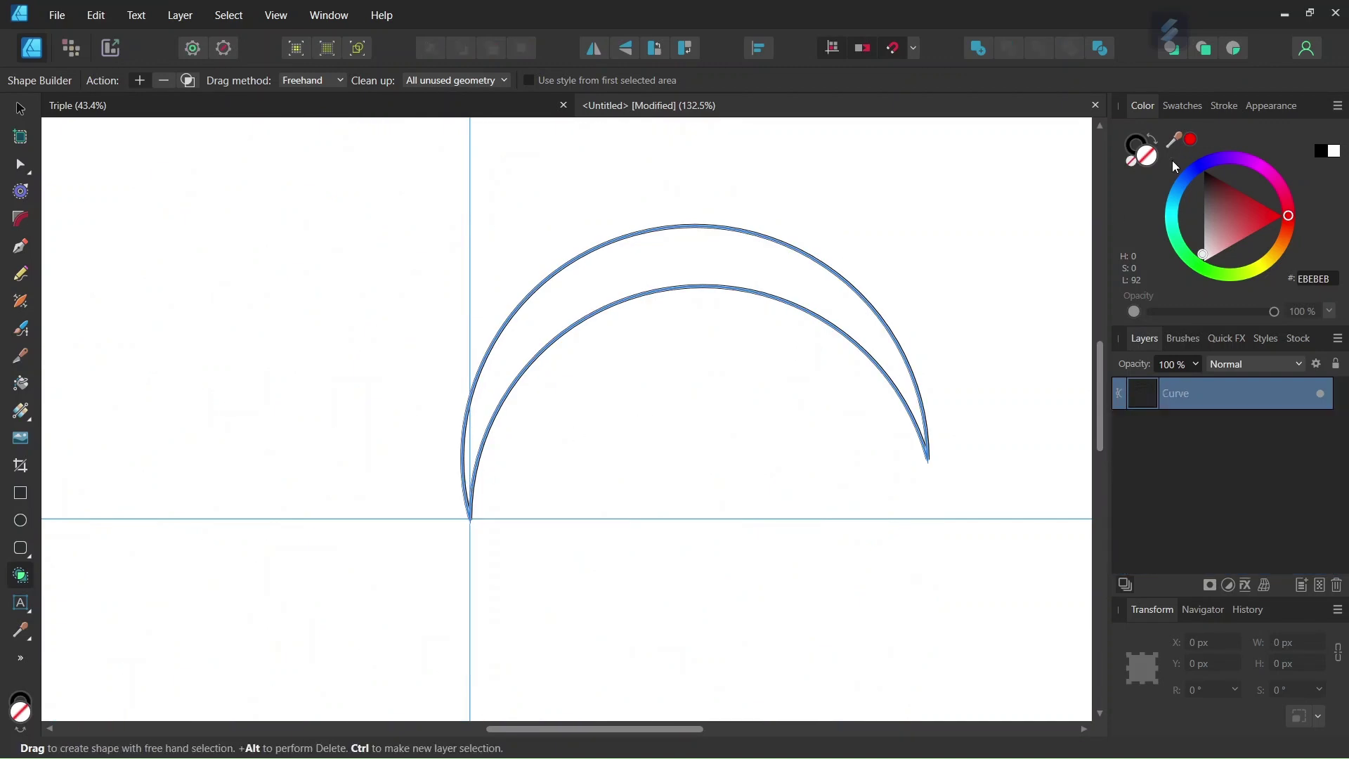
Fill the crescent with white
{"action": "left_click", "coordinate": [1238, 217]}
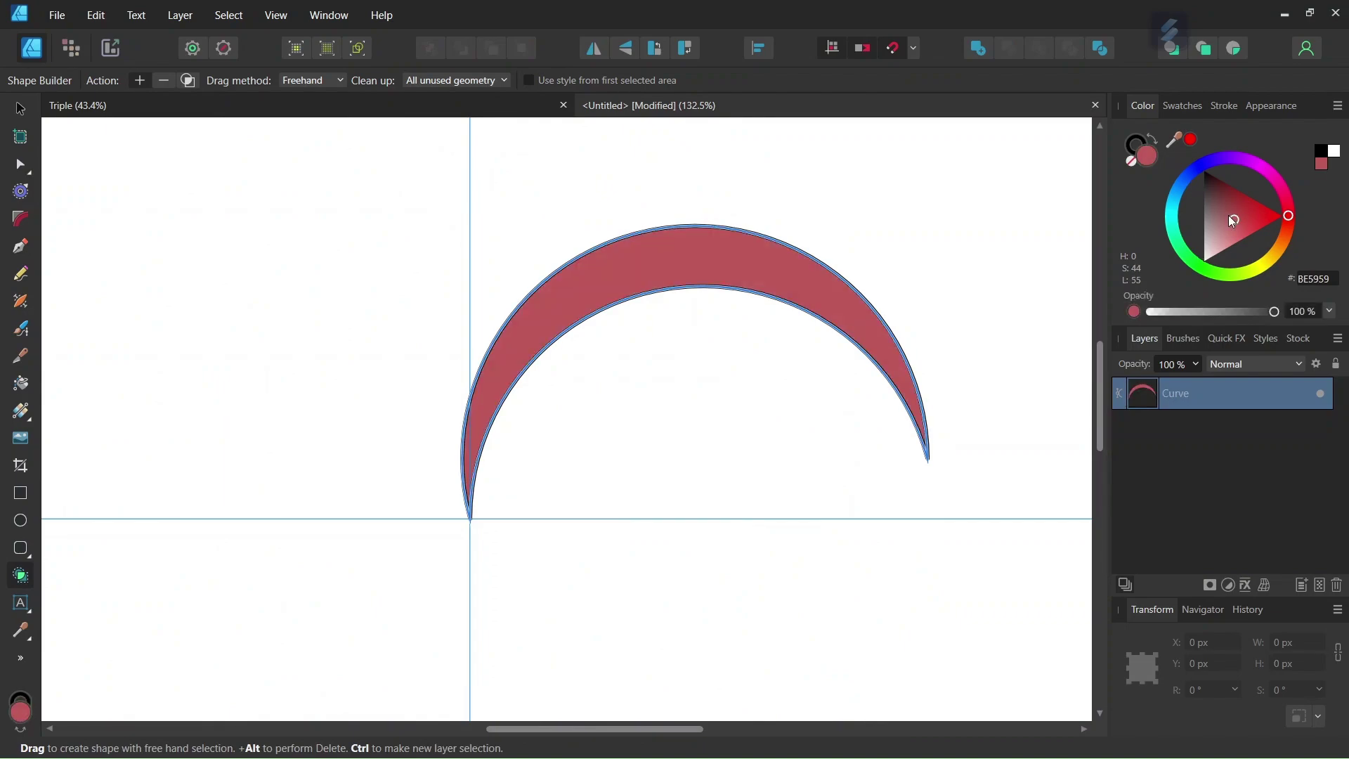
{"action": "left_click_drag", "start_coordinate": [1228, 215], "coordinate": [1191, 281]}
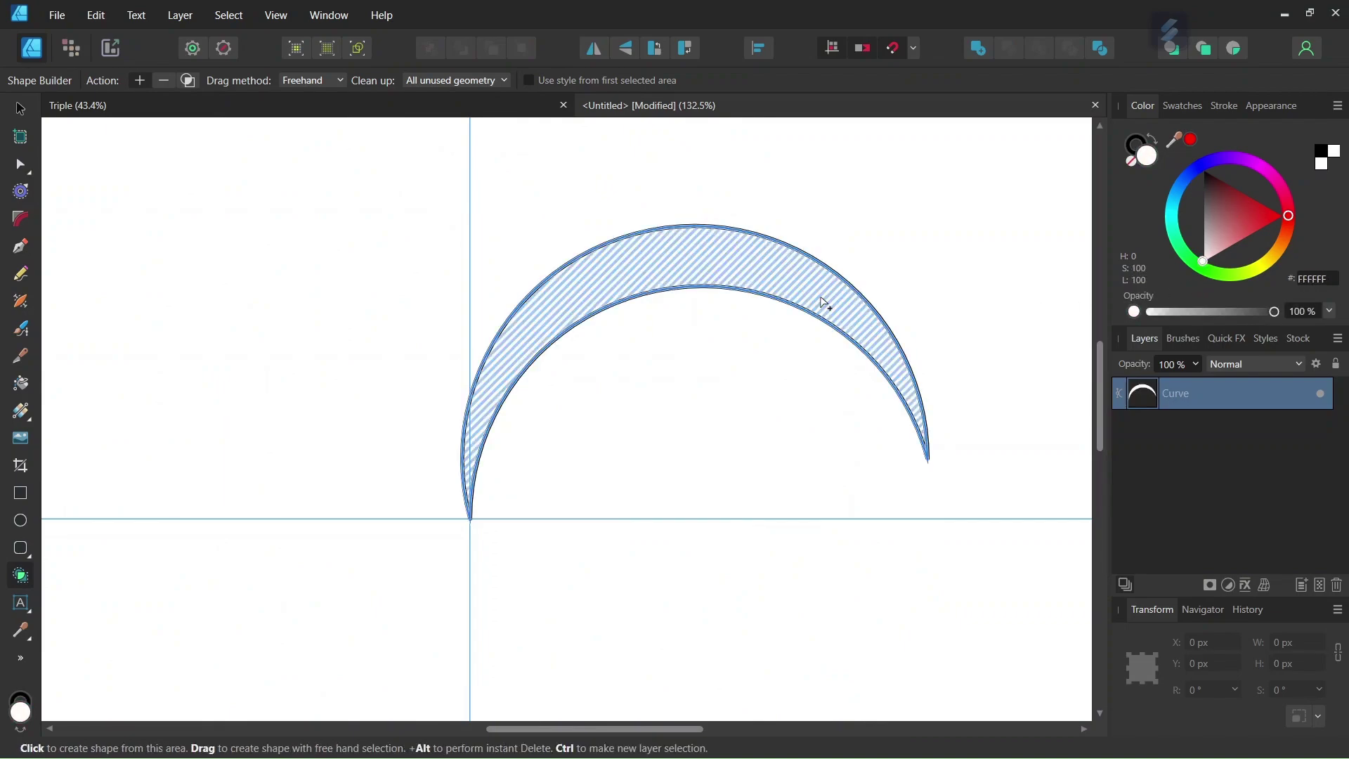
{"action": "left_click", "coordinate": [20, 110]}
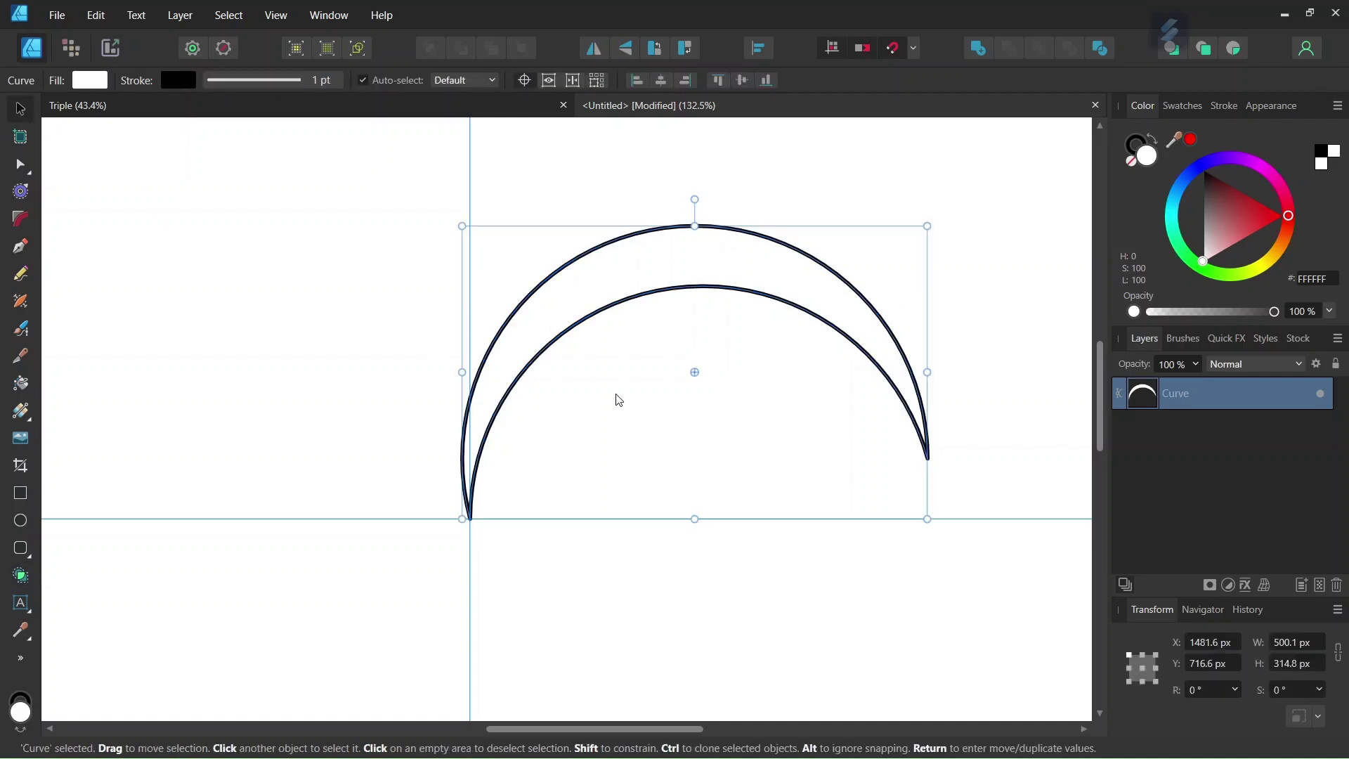
Duplicate the crescent, rotate the copy 15° about its bottom-left tip, and fill it black
{"action": "left_click_drag", "start_coordinate": [694, 374], "coordinate": [470, 519]}
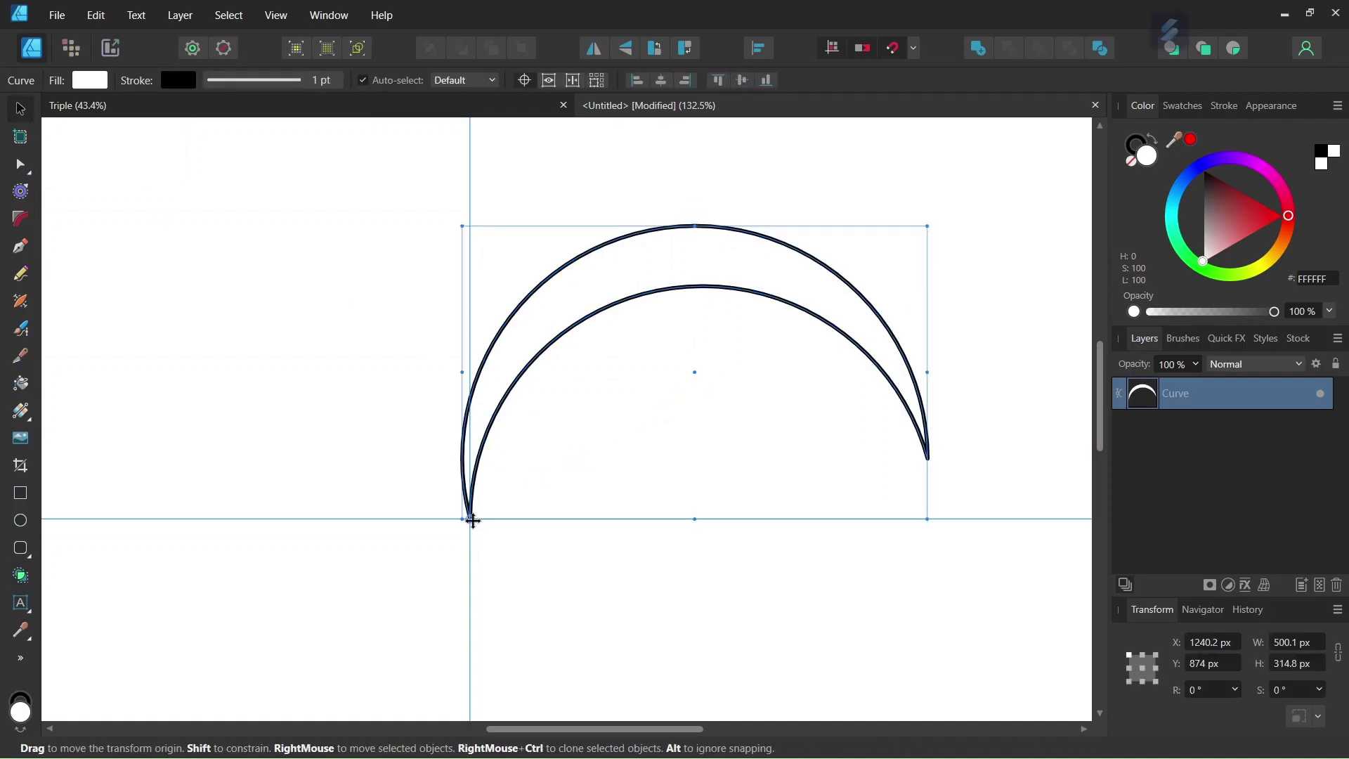
{"action": "scroll", "coordinate": [511, 559], "scroll_direction": "down", "scroll_amount": 2}
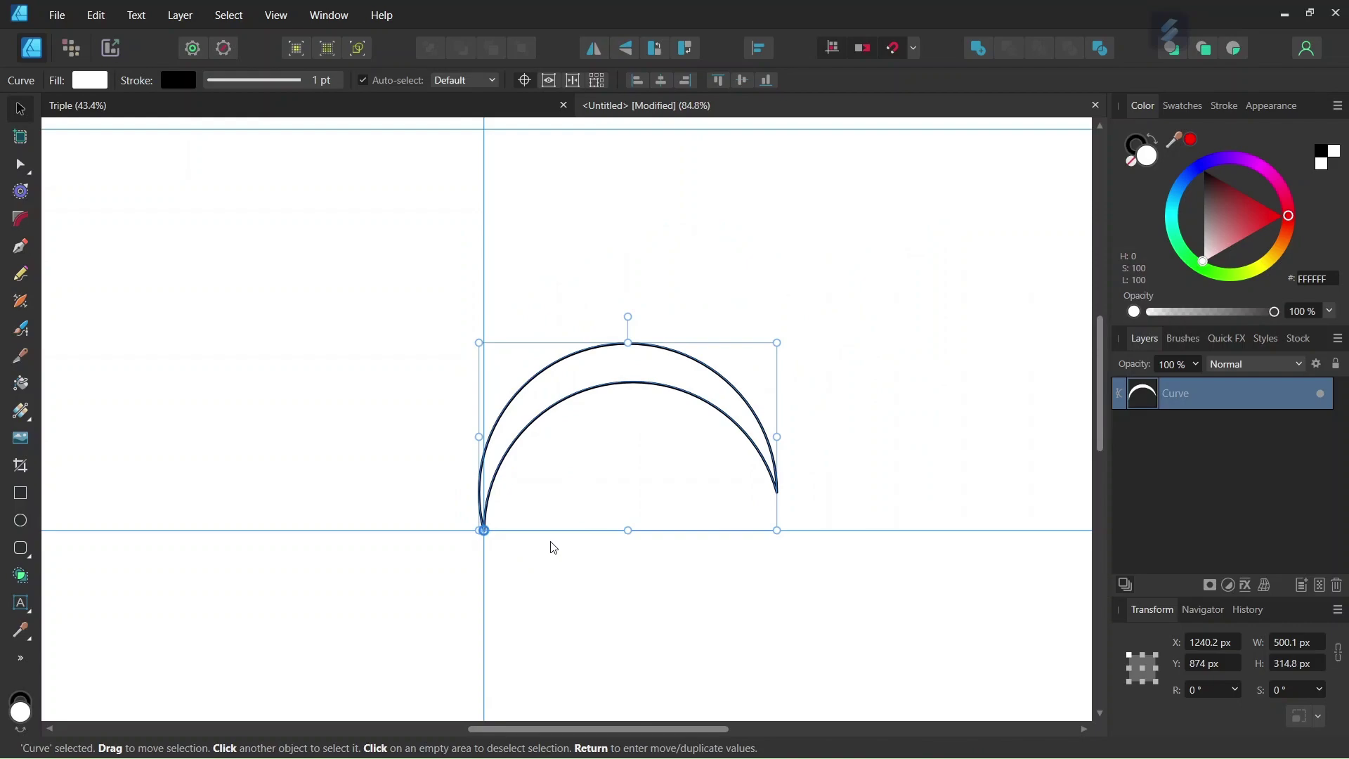
{"action": "key", "text": "ctrl+j"}
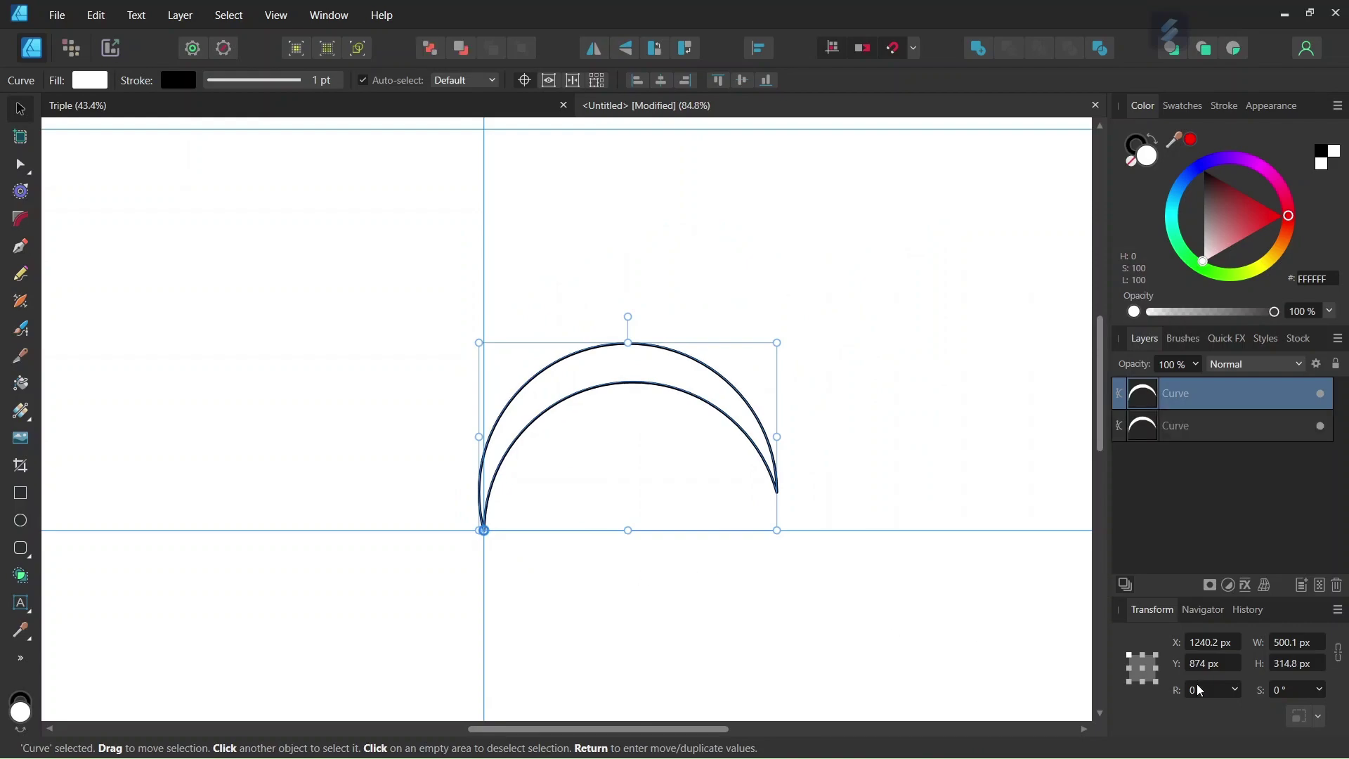
{"action": "type", "text": "15"}
{"action": "key", "text": "Return"}
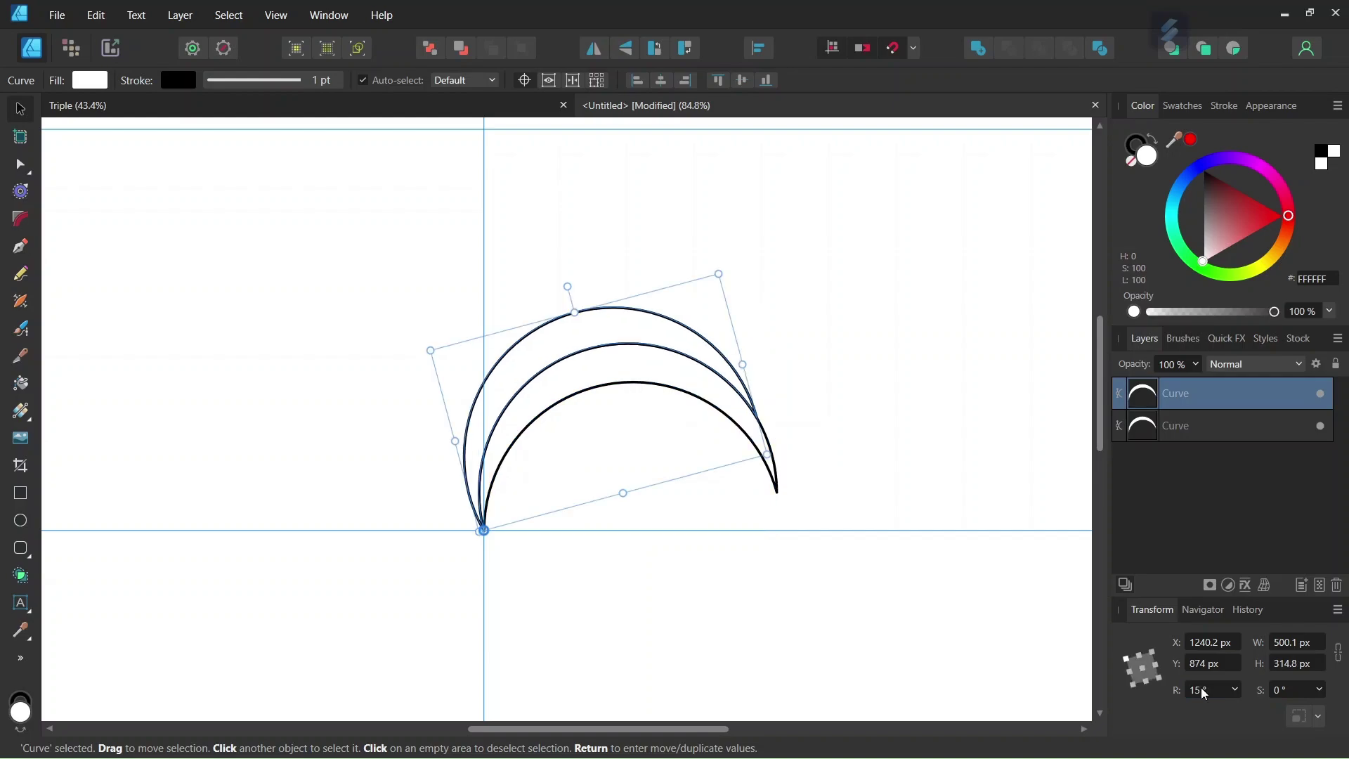
{"action": "left_click_drag", "start_coordinate": [1214, 207], "coordinate": [1203, 170]}
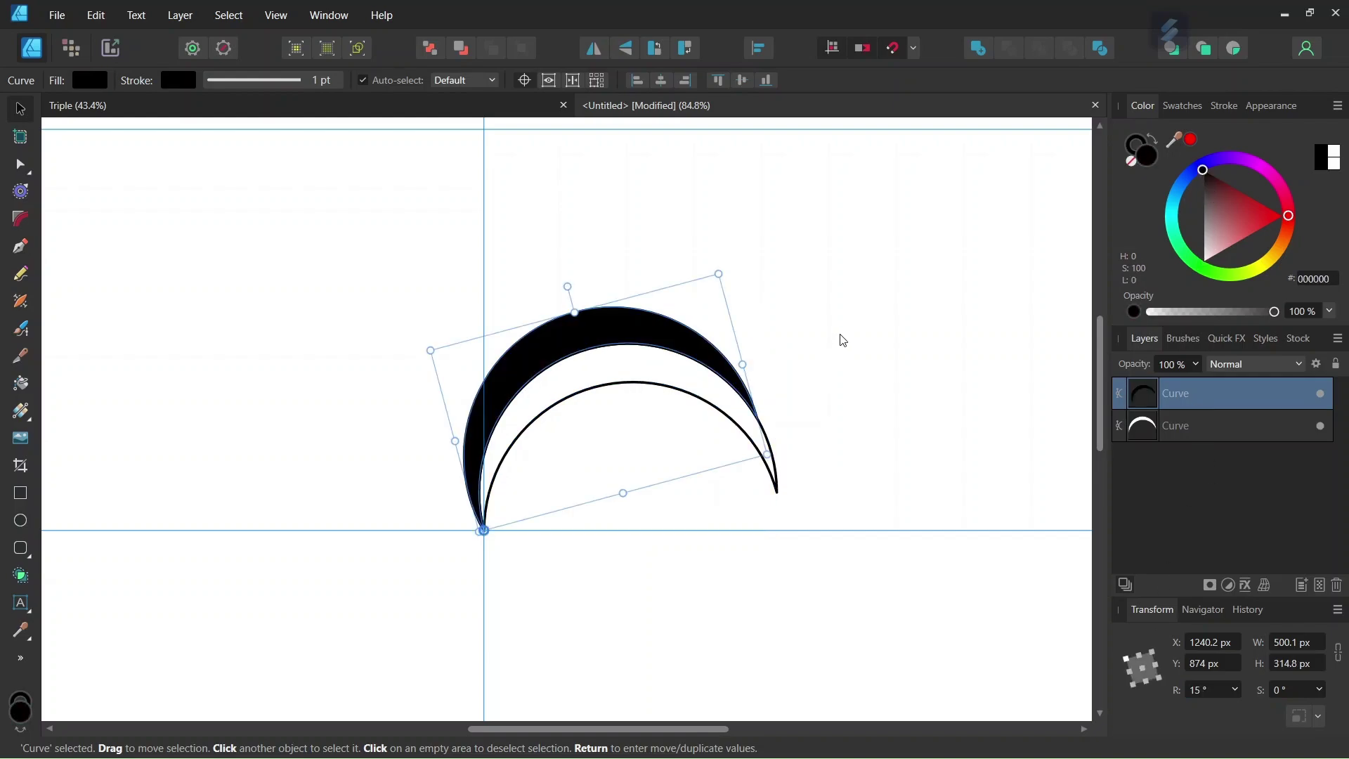
Select both crescents and set their pivot at the shared bottom-left tip
{"action": "left_click_drag", "start_coordinate": [941, 190], "coordinate": [327, 587]}
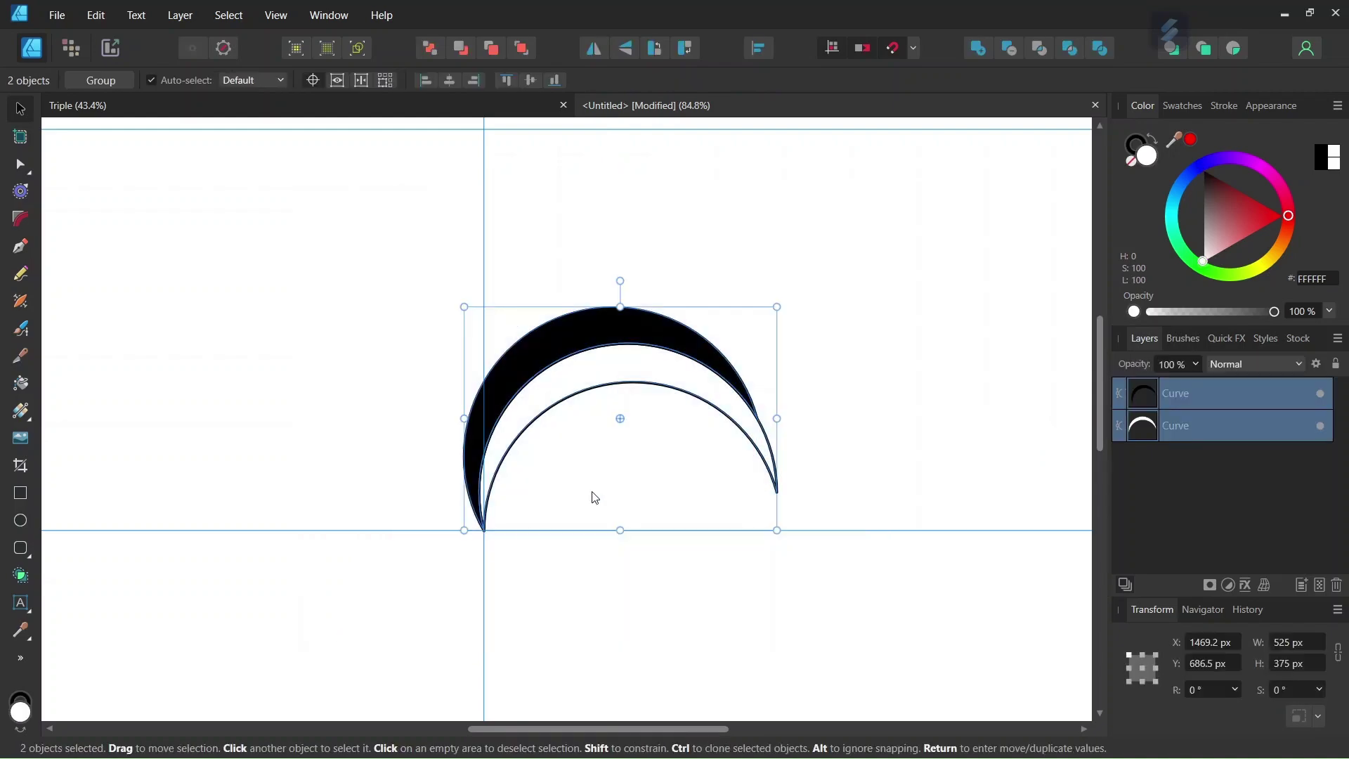
{"action": "scroll", "coordinate": [453, 539], "scroll_direction": "up", "scroll_amount": 2}
{"action": "left_click_drag", "start_coordinate": [663, 388], "coordinate": [493, 528]}
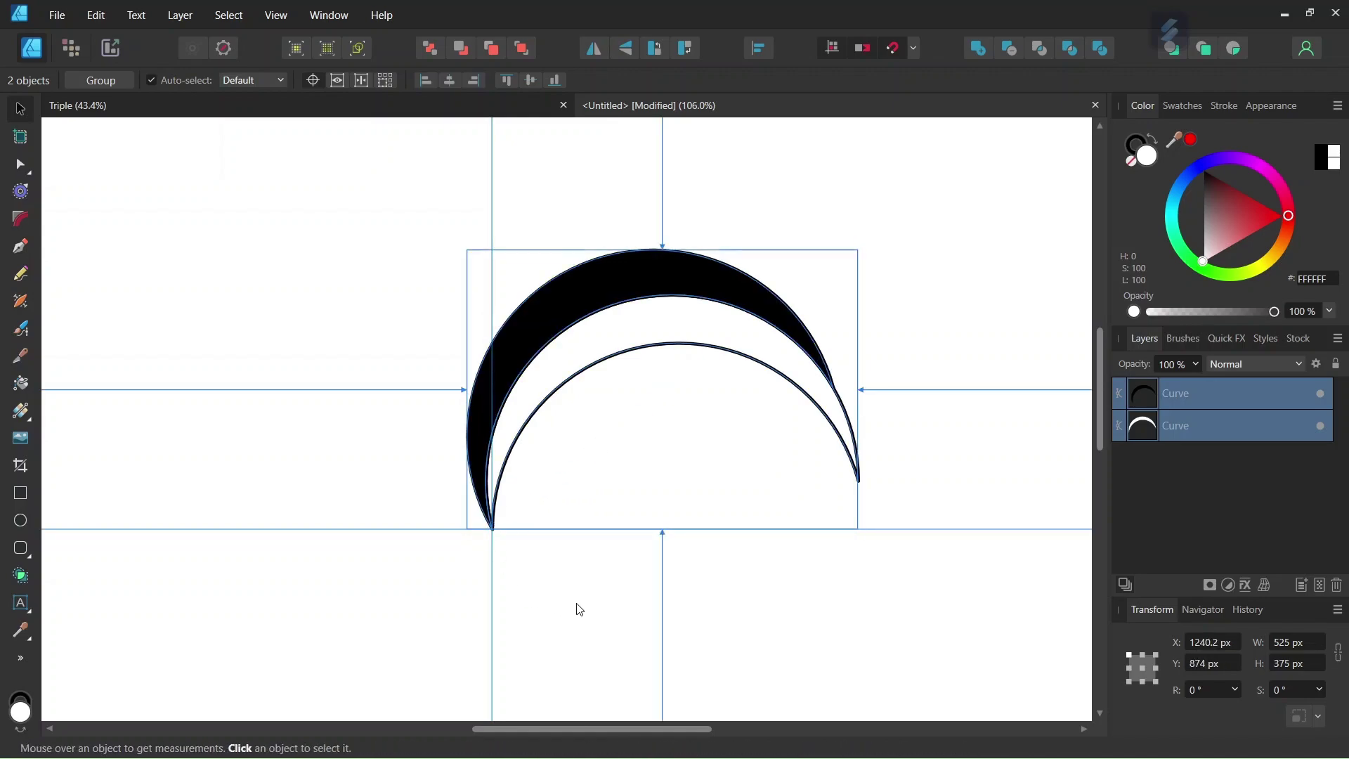
{"action": "scroll", "coordinate": [580, 609], "scroll_direction": "down", "scroll_amount": 2}
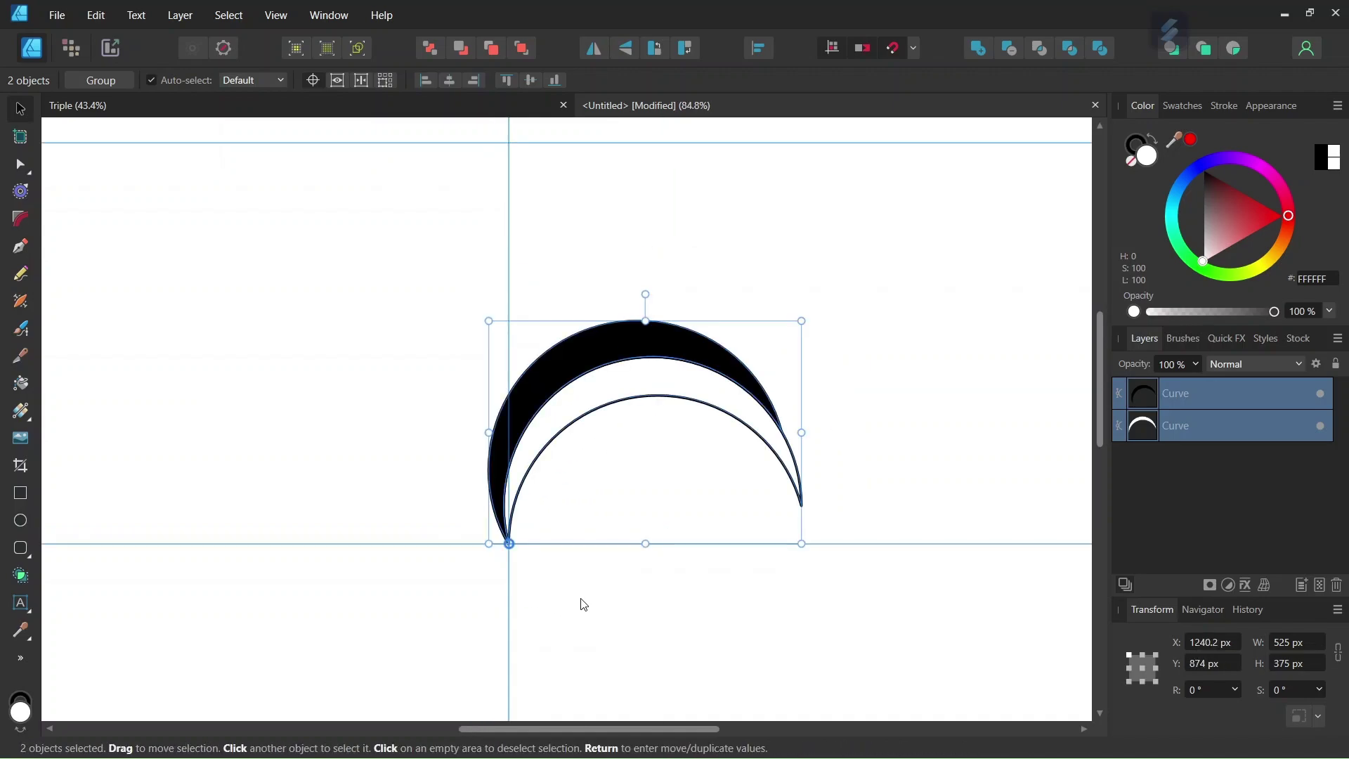
{"action": "key", "text": "Return"}
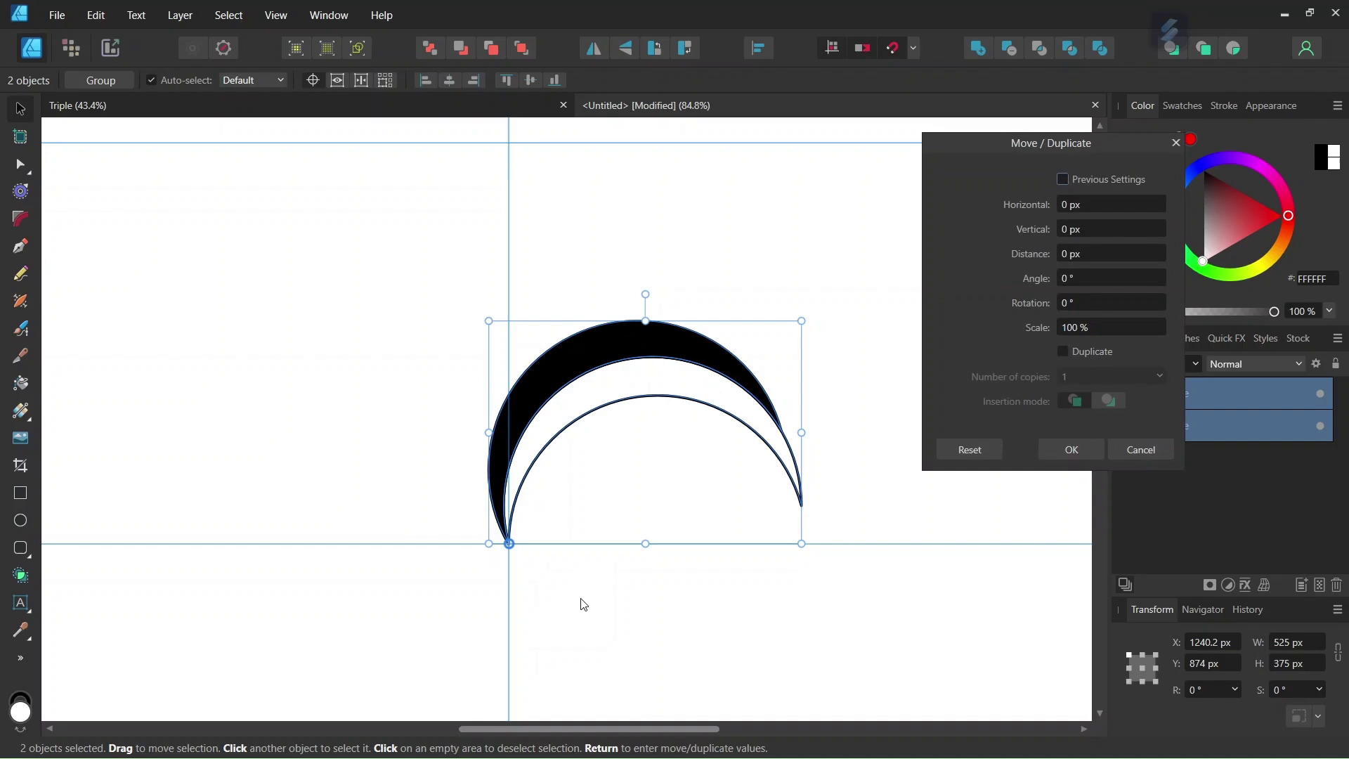
Make 11 duplicates of the crescent pair rotated 30° apart
{"action": "left_click", "coordinate": [1063, 351]}
{"action": "left_click", "coordinate": [1075, 377]}
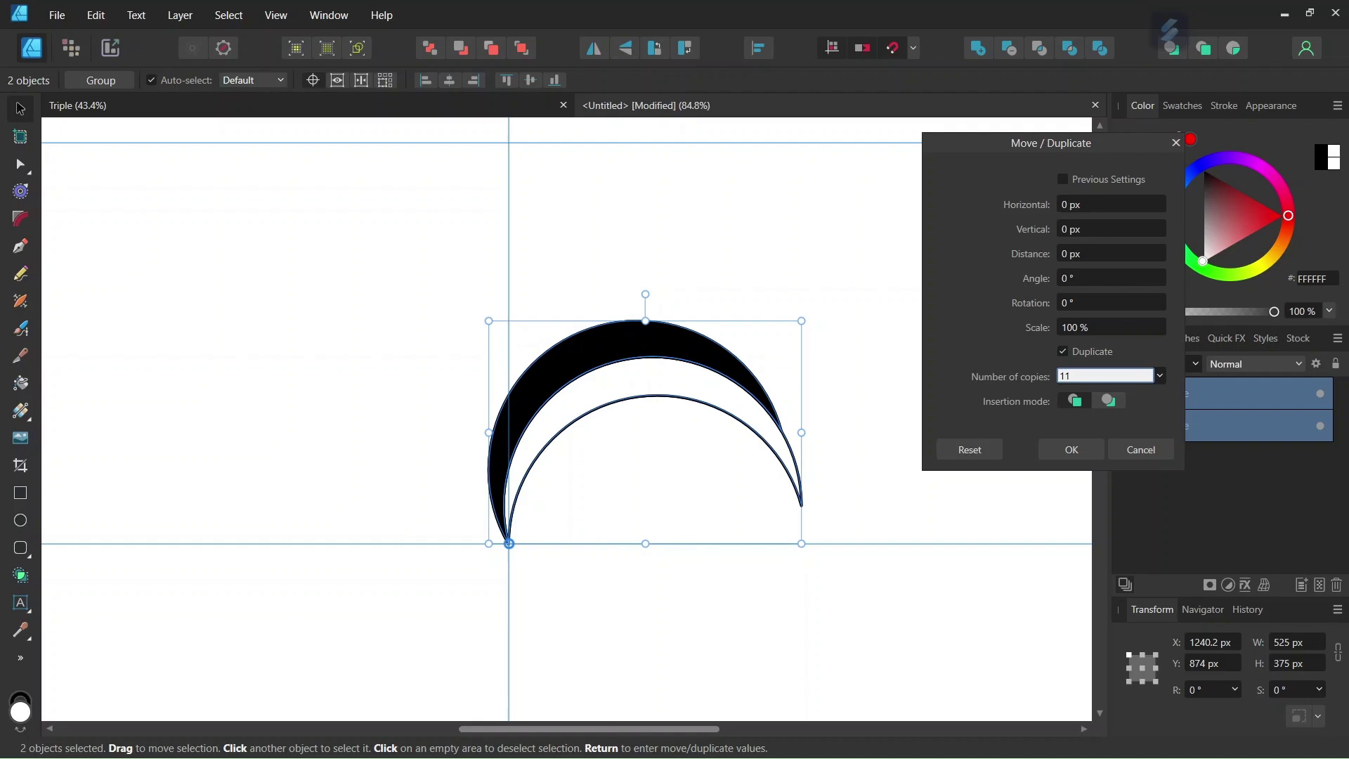
{"action": "key", "text": "Tab"}
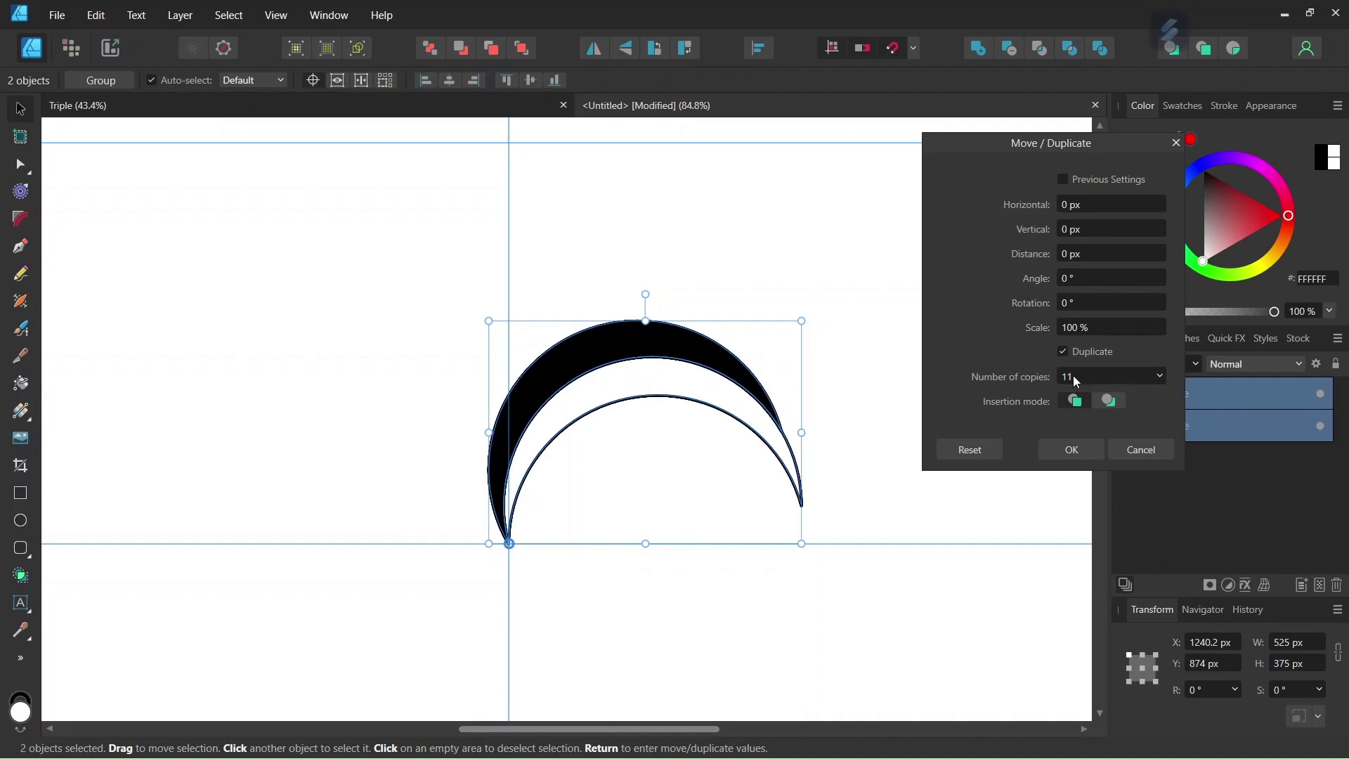
{"action": "left_click", "coordinate": [1086, 299]}
{"action": "type", "text": "30"}
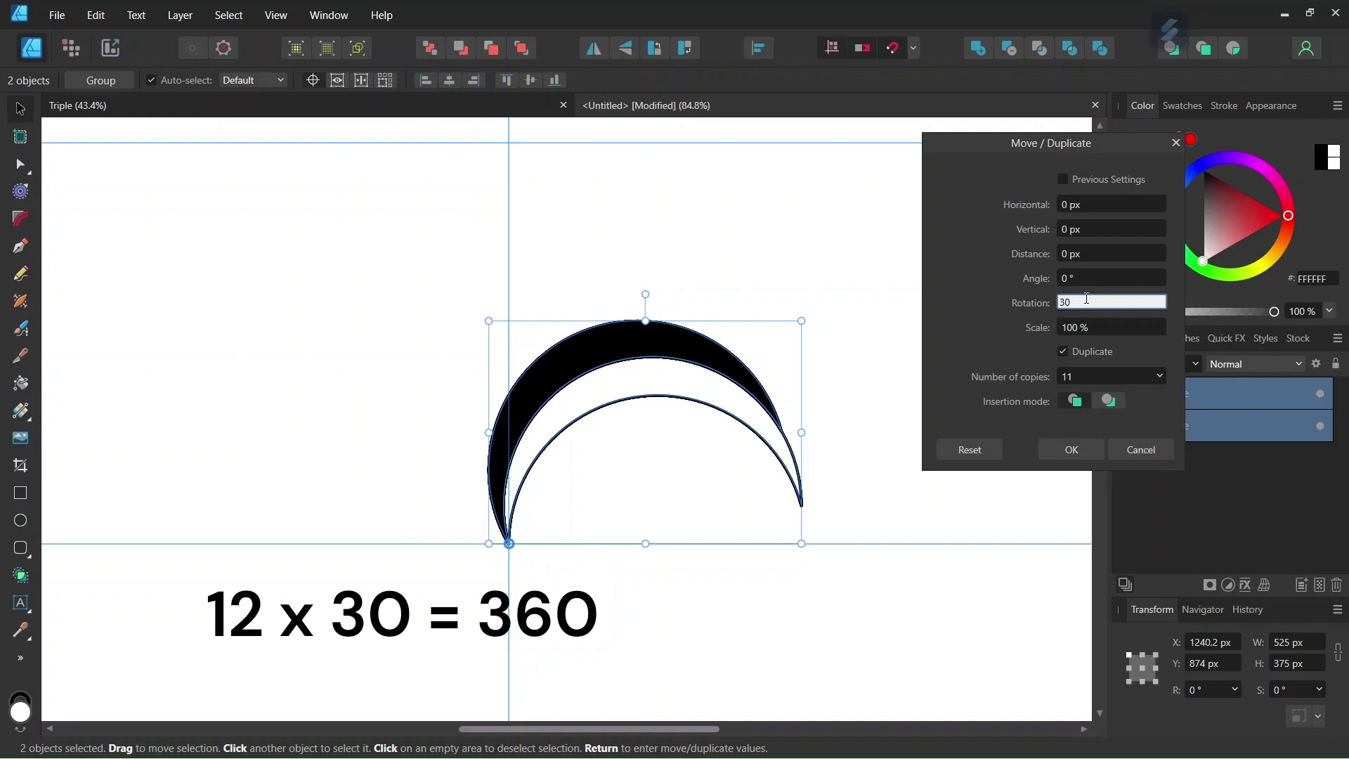
{"action": "key", "text": "Tab"}
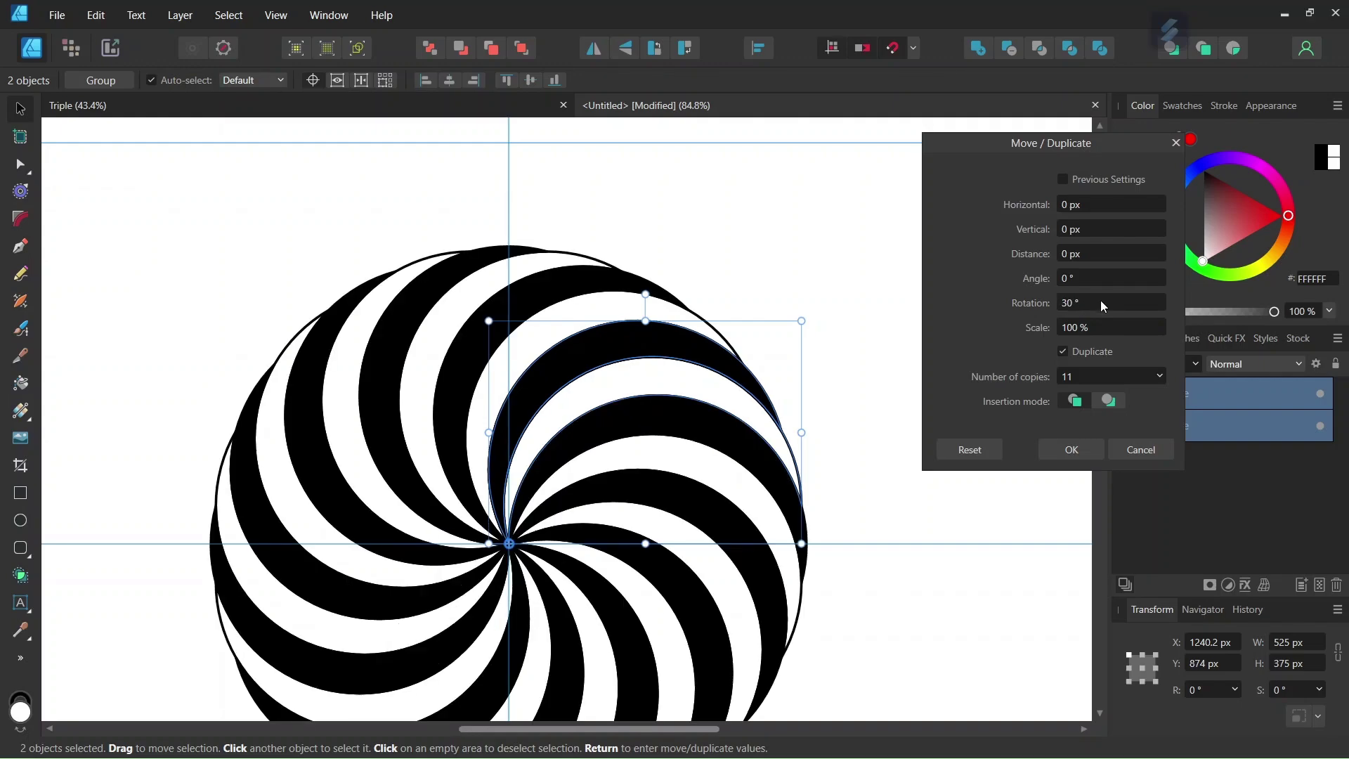
{"action": "left_click", "coordinate": [1067, 453]}
{"action": "scroll", "coordinate": [647, 469], "scroll_direction": "down", "scroll_amount": 2}
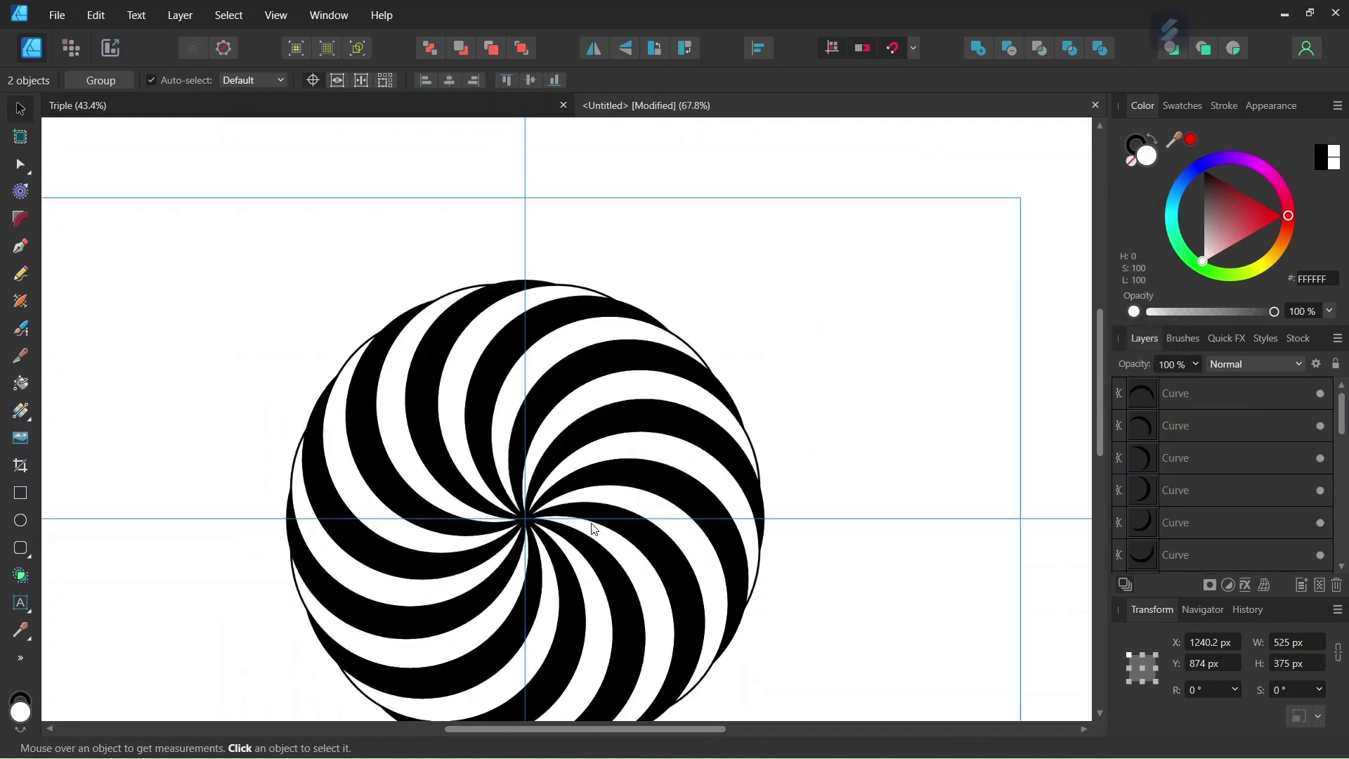
Group all 24 swirl curves, duplicate the group, and flip the copy horizontally
{"action": "scroll", "coordinate": [620, 594], "scroll_direction": "left", "scroll_amount": 2}
{"action": "scroll", "coordinate": [607, 580], "scroll_direction": "down", "scroll_amount": 1}
{"action": "key", "text": "alt"}
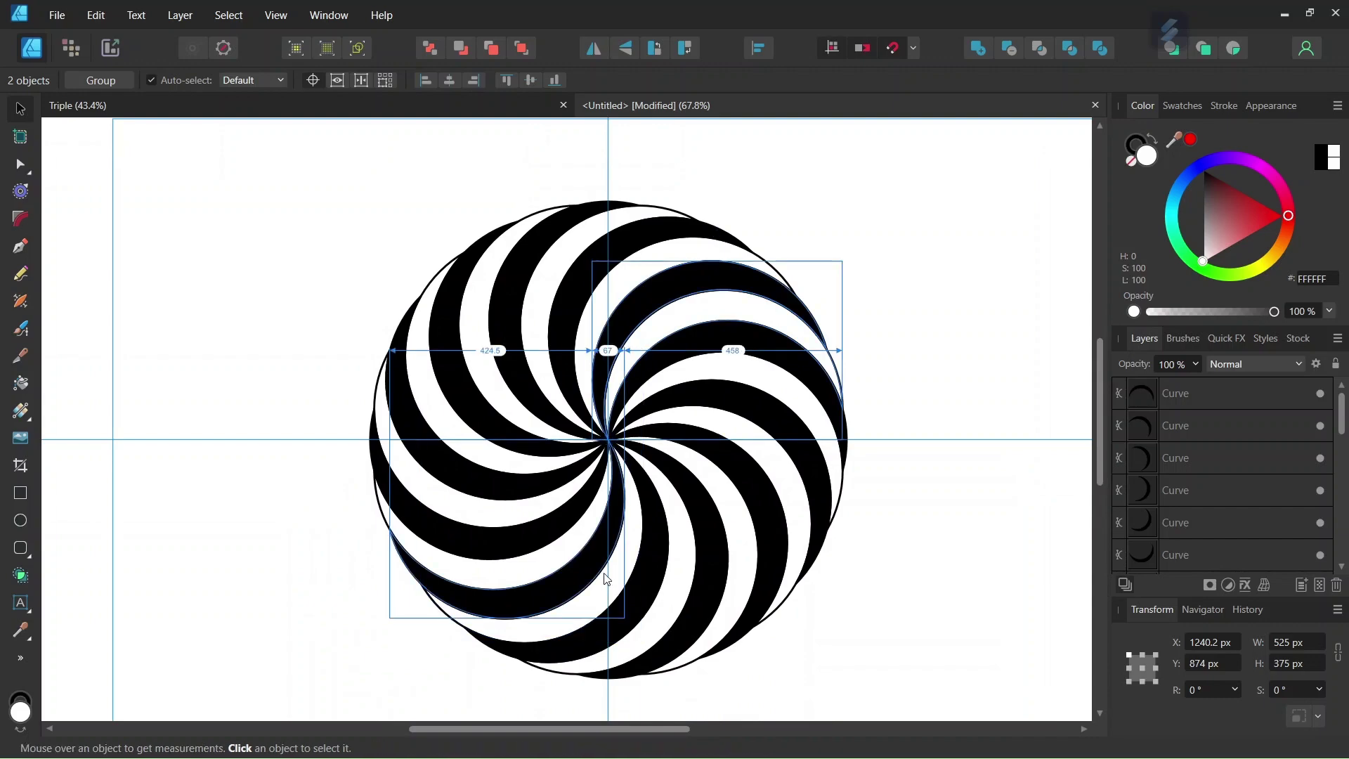
{"action": "key", "text": "ctrl+a"}
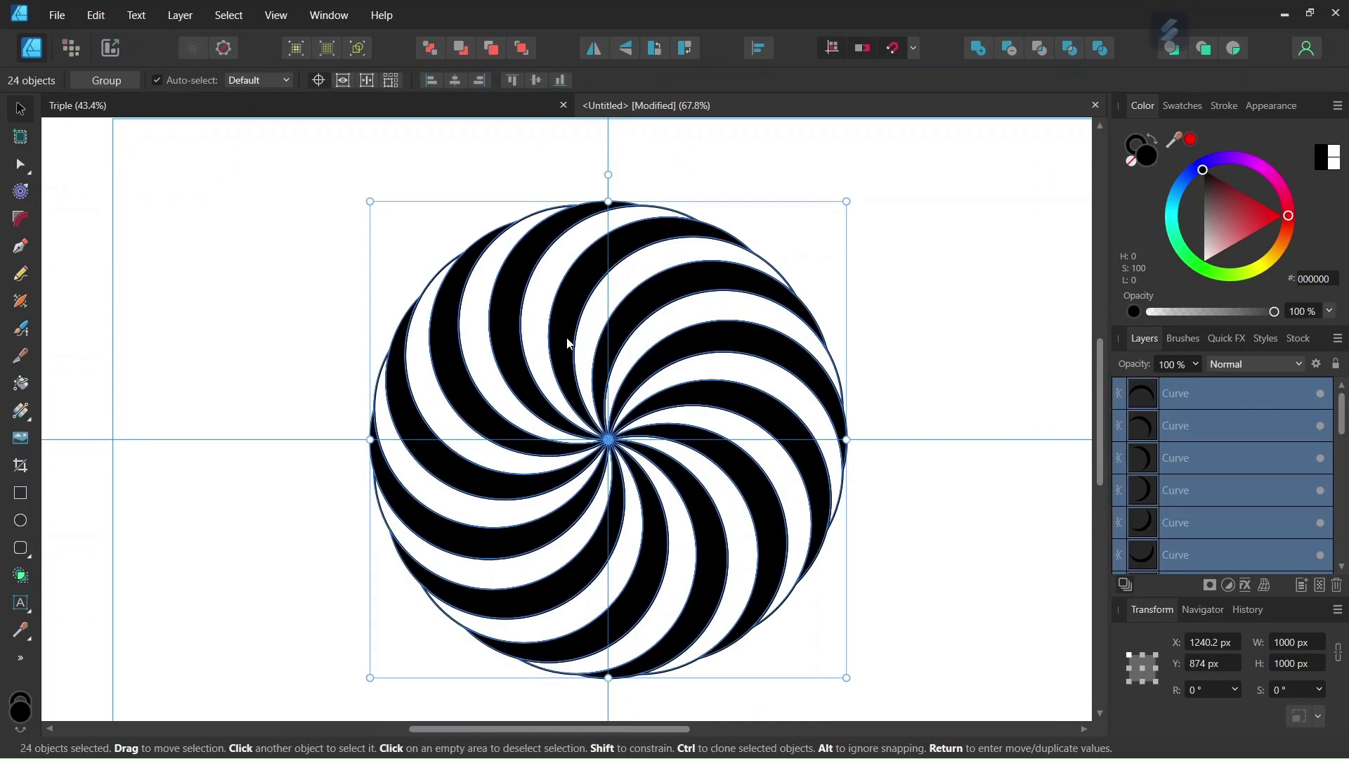
{"action": "scroll", "coordinate": [680, 507], "scroll_direction": "down", "scroll_amount": 1}
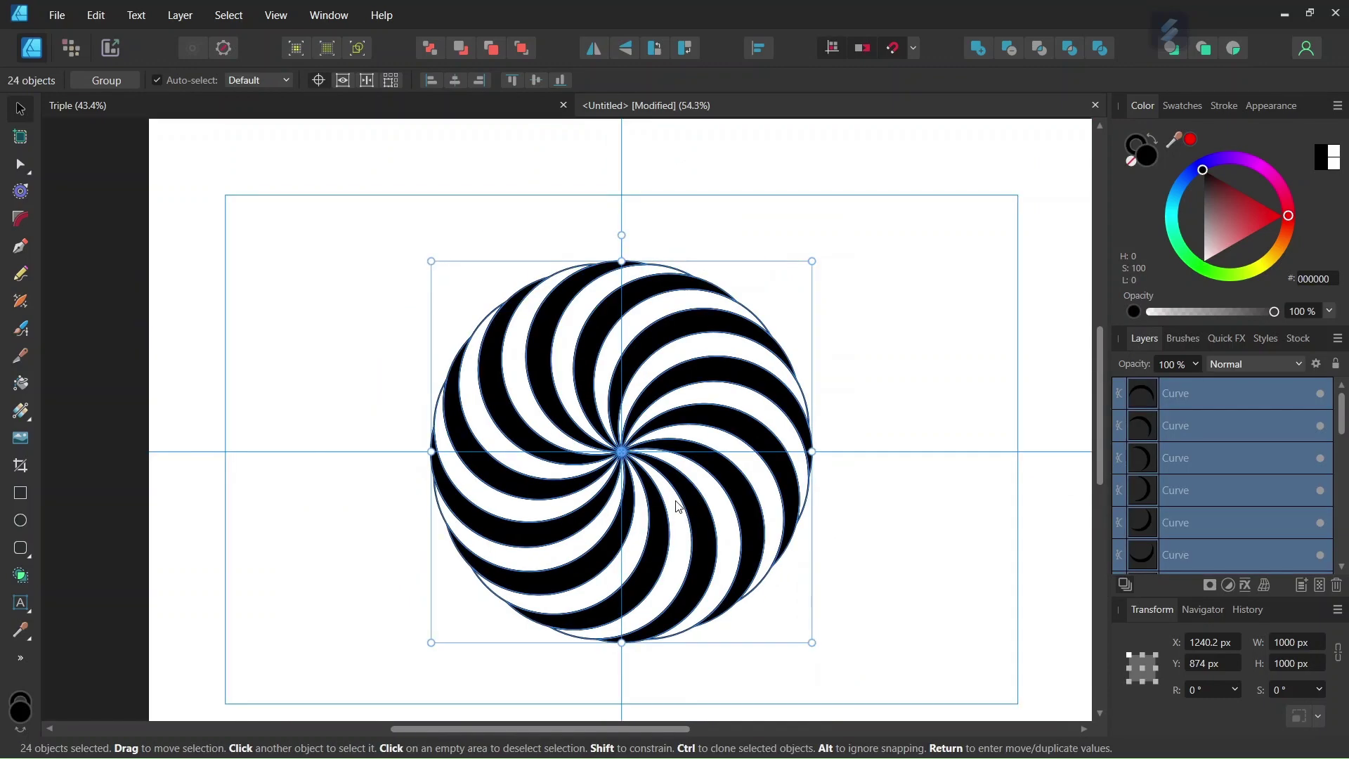
{"action": "key", "text": "ctrl+g"}
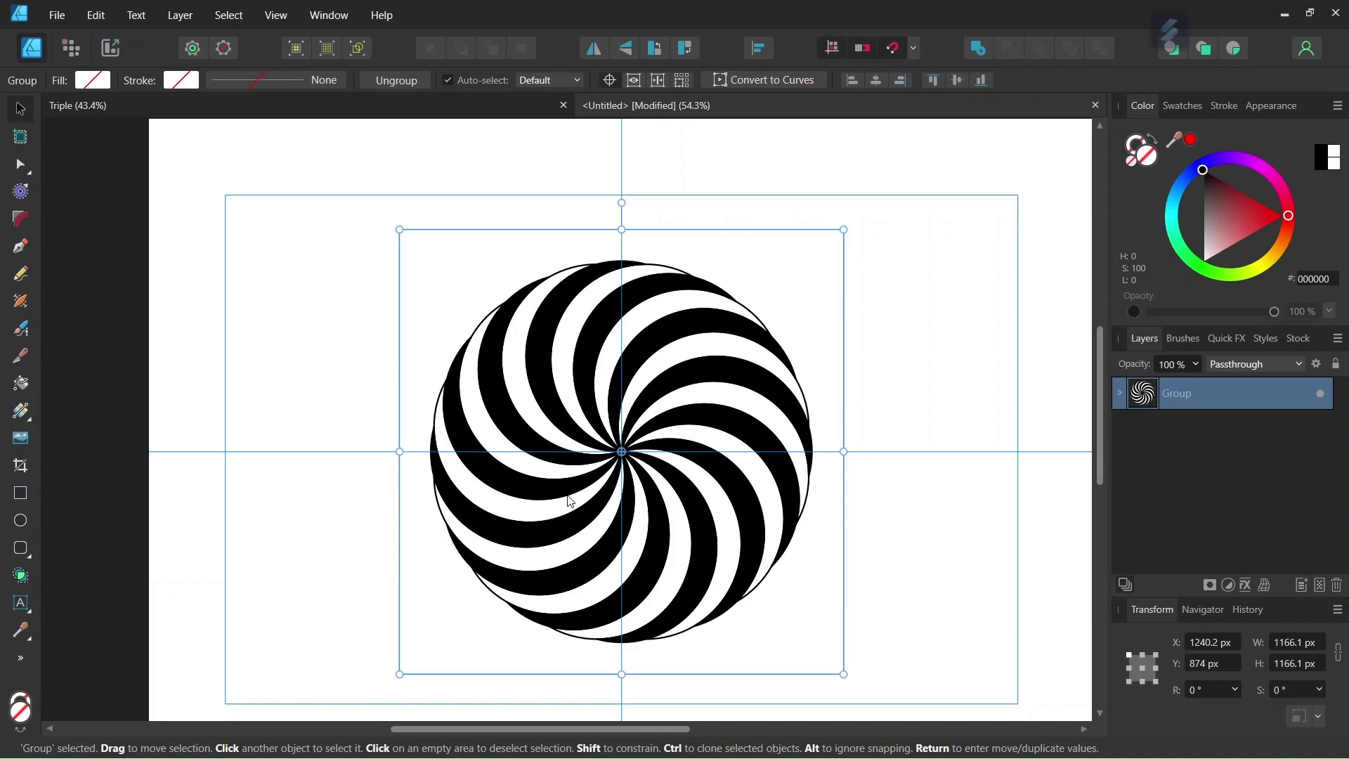
{"action": "key", "text": "ctrl+j"}
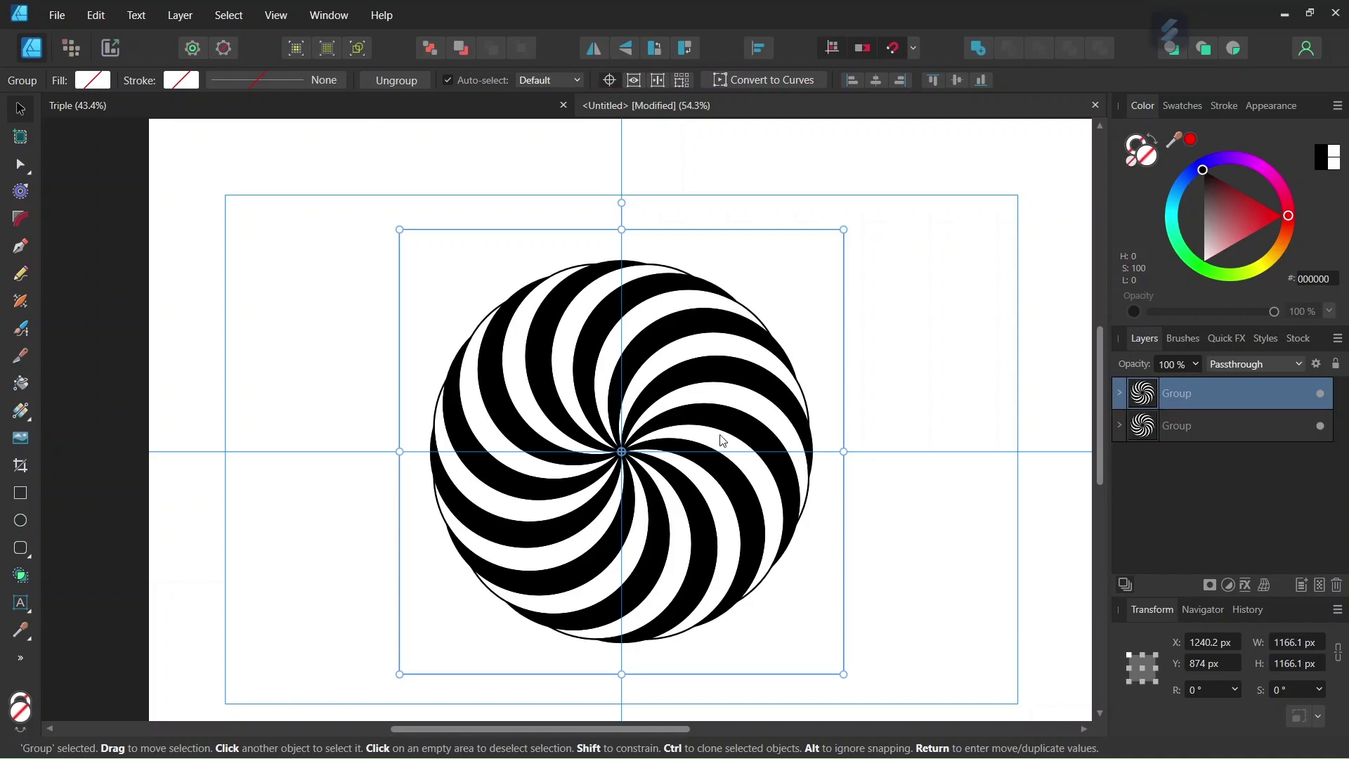
{"action": "left_click", "coordinate": [592, 46]}
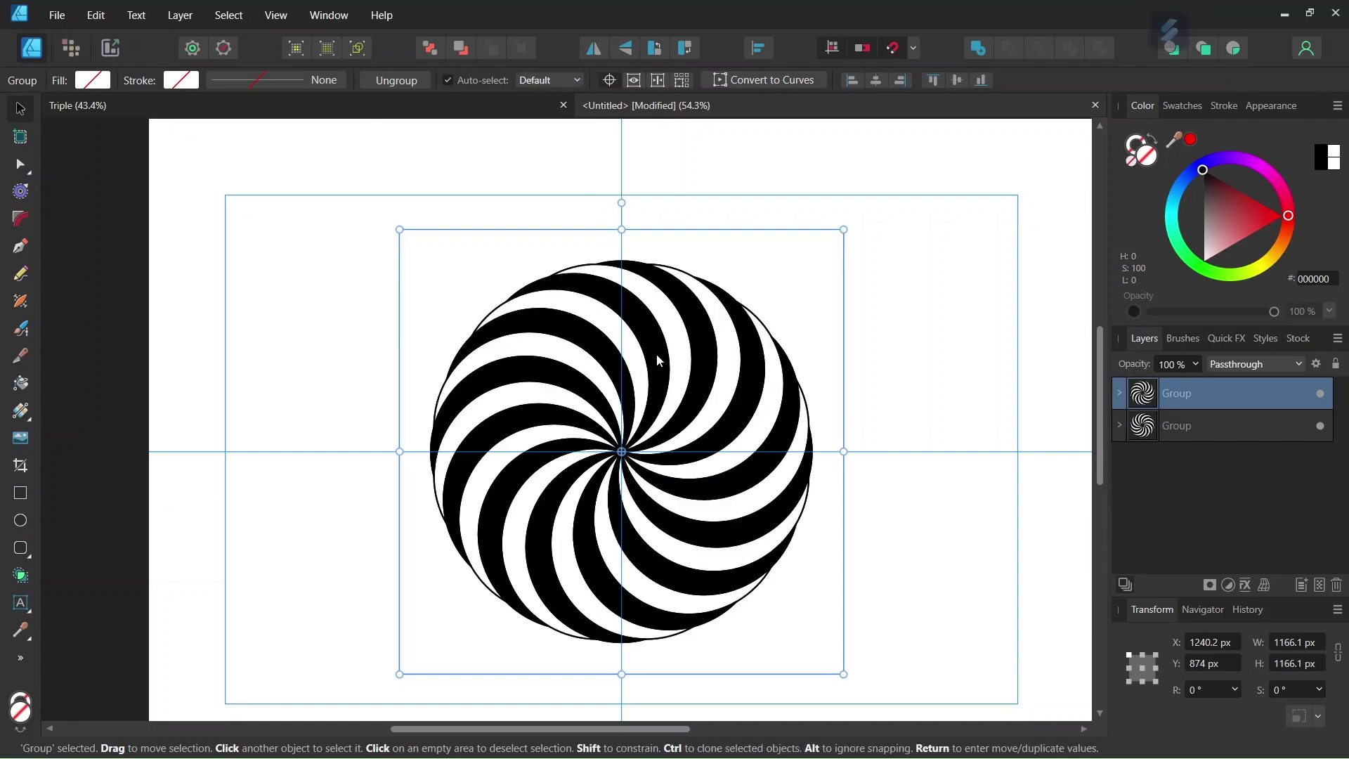
Move the flipped swirl 500 px right so it overlaps the original
{"action": "left_click_drag", "start_coordinate": [667, 374], "coordinate": [857, 403]}
{"action": "scroll", "coordinate": [900, 436], "scroll_direction": "up", "scroll_amount": 1}
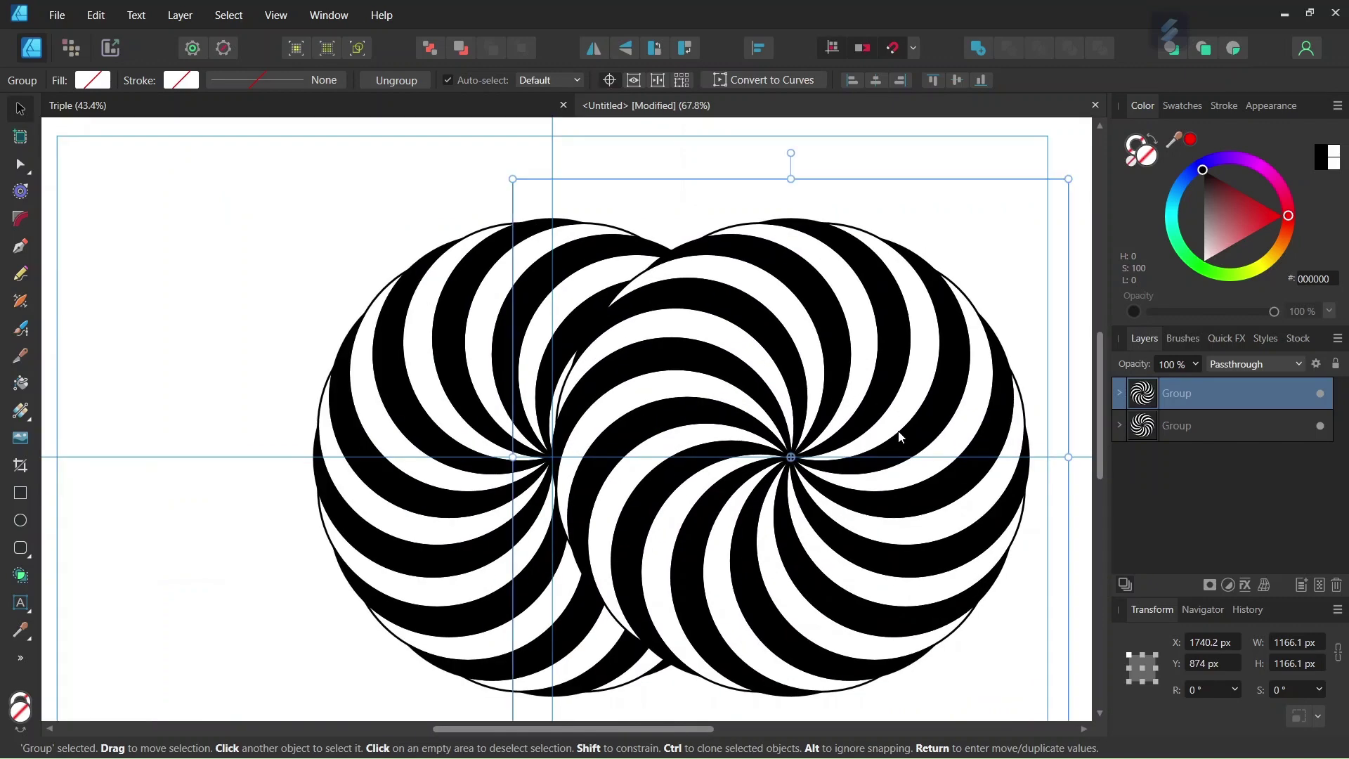
{"action": "scroll", "coordinate": [897, 440], "scroll_direction": "up", "scroll_amount": 1}
{"action": "scroll", "coordinate": [590, 457], "scroll_direction": "up", "scroll_amount": 2}
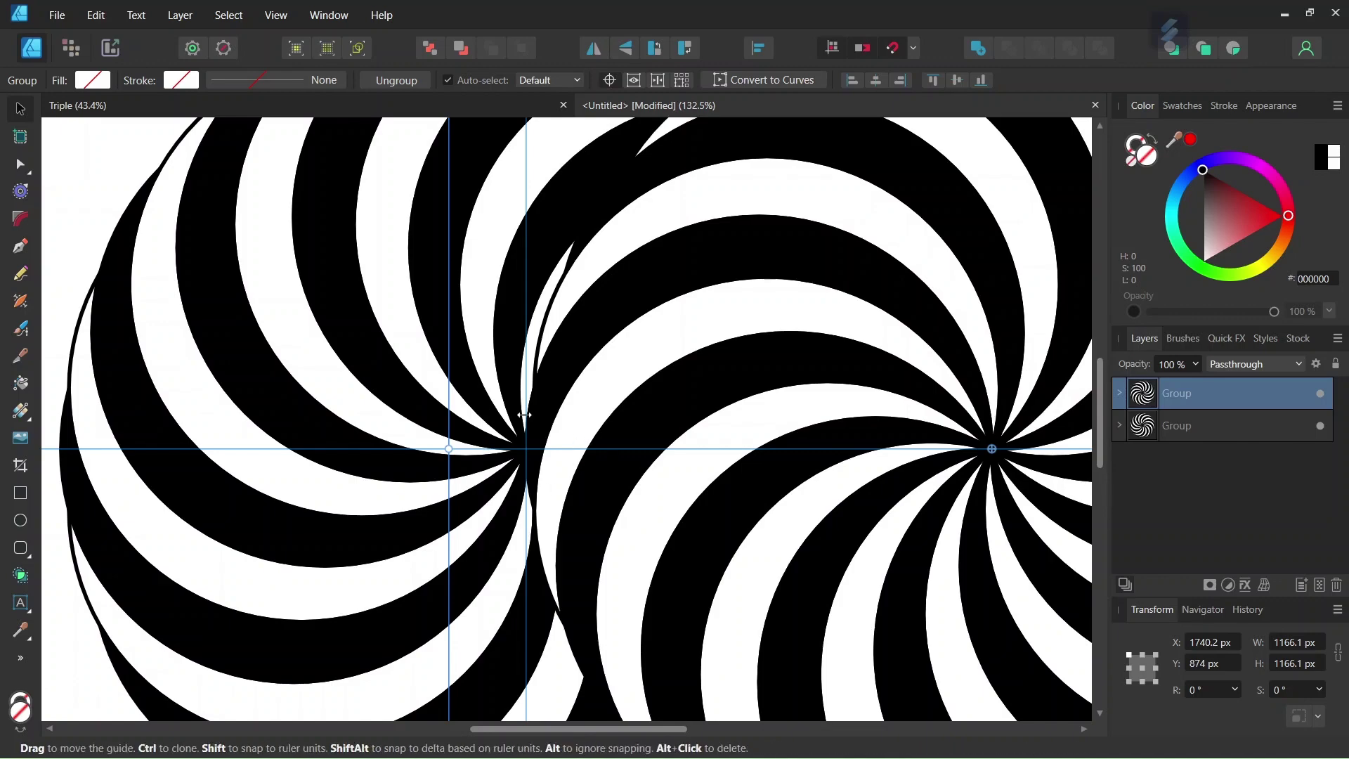
{"action": "left_click", "coordinate": [343, 383]}
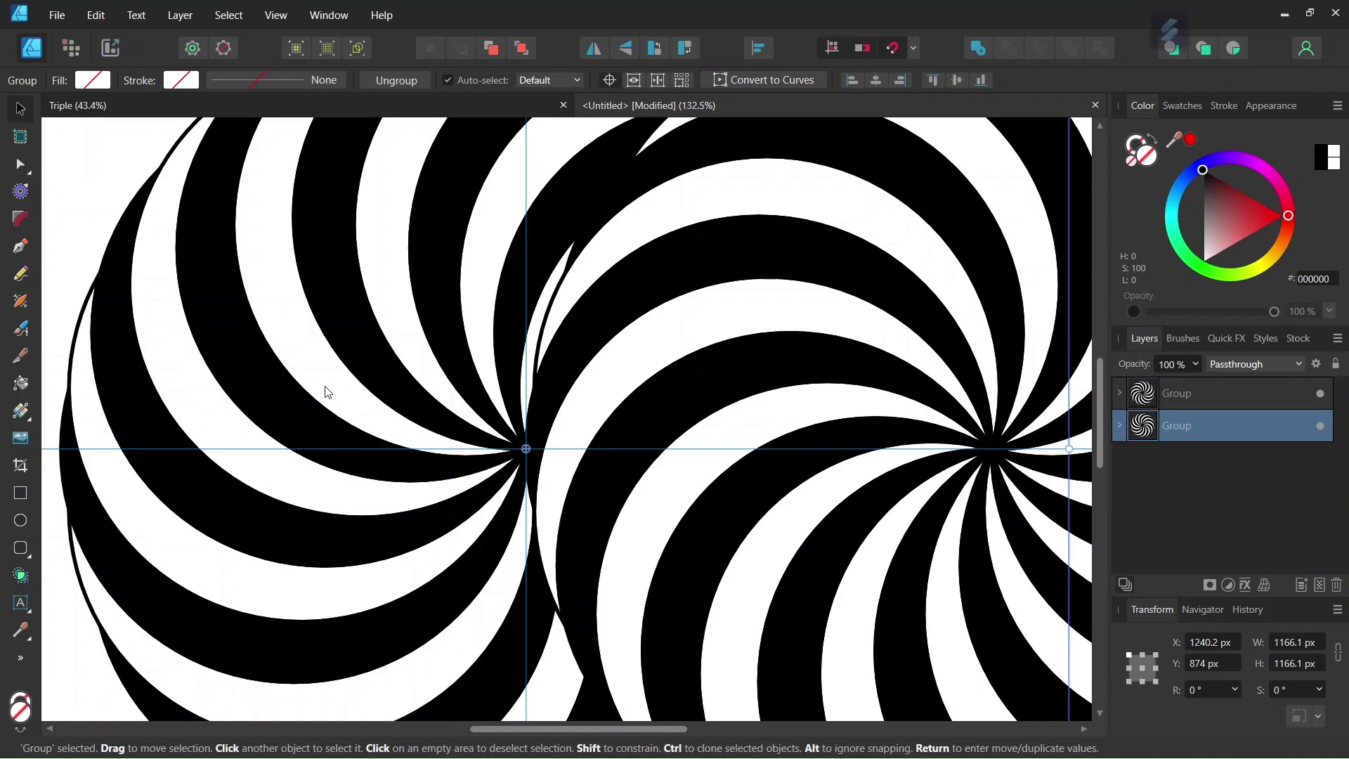
{"action": "scroll", "coordinate": [333, 423], "scroll_direction": "down", "scroll_amount": 3}
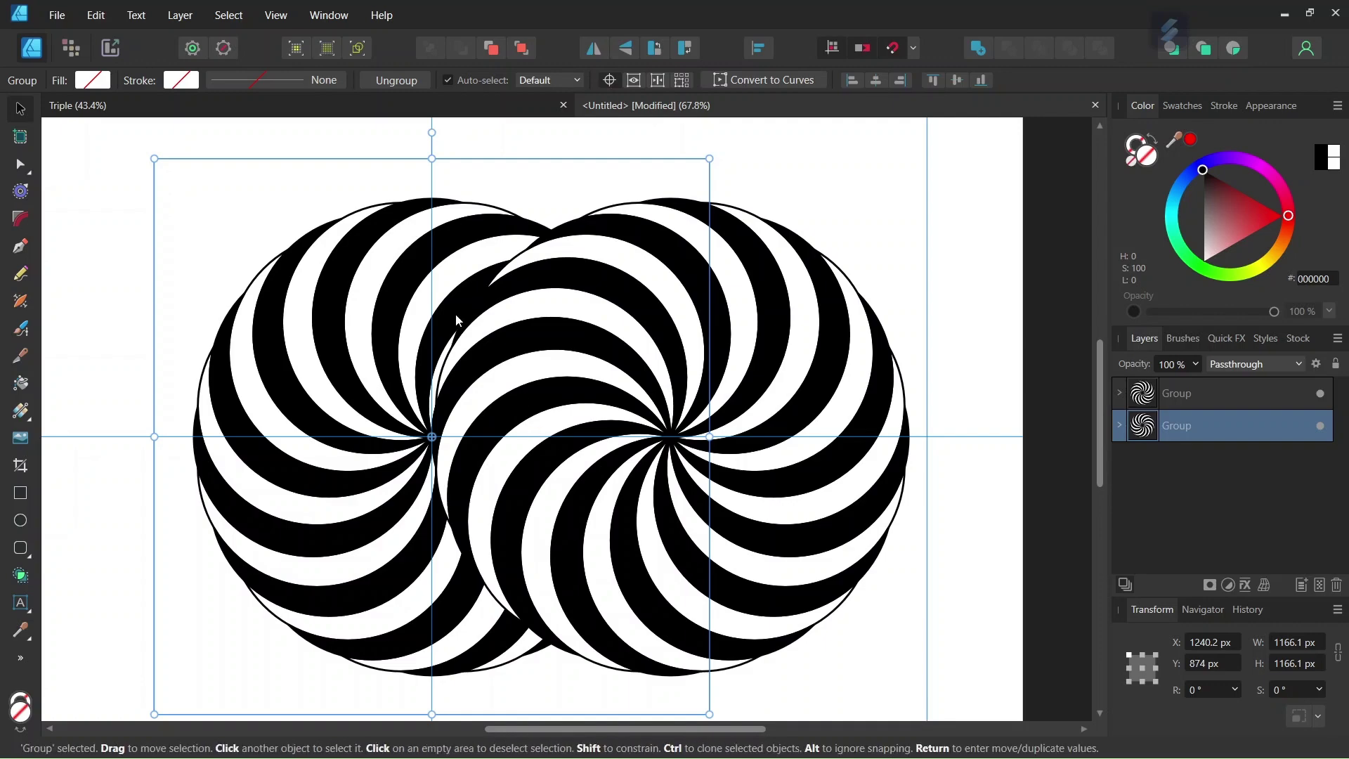
Hide the right swirl group in Layers and clear the selection
{"action": "left_click", "coordinate": [1242, 392]}
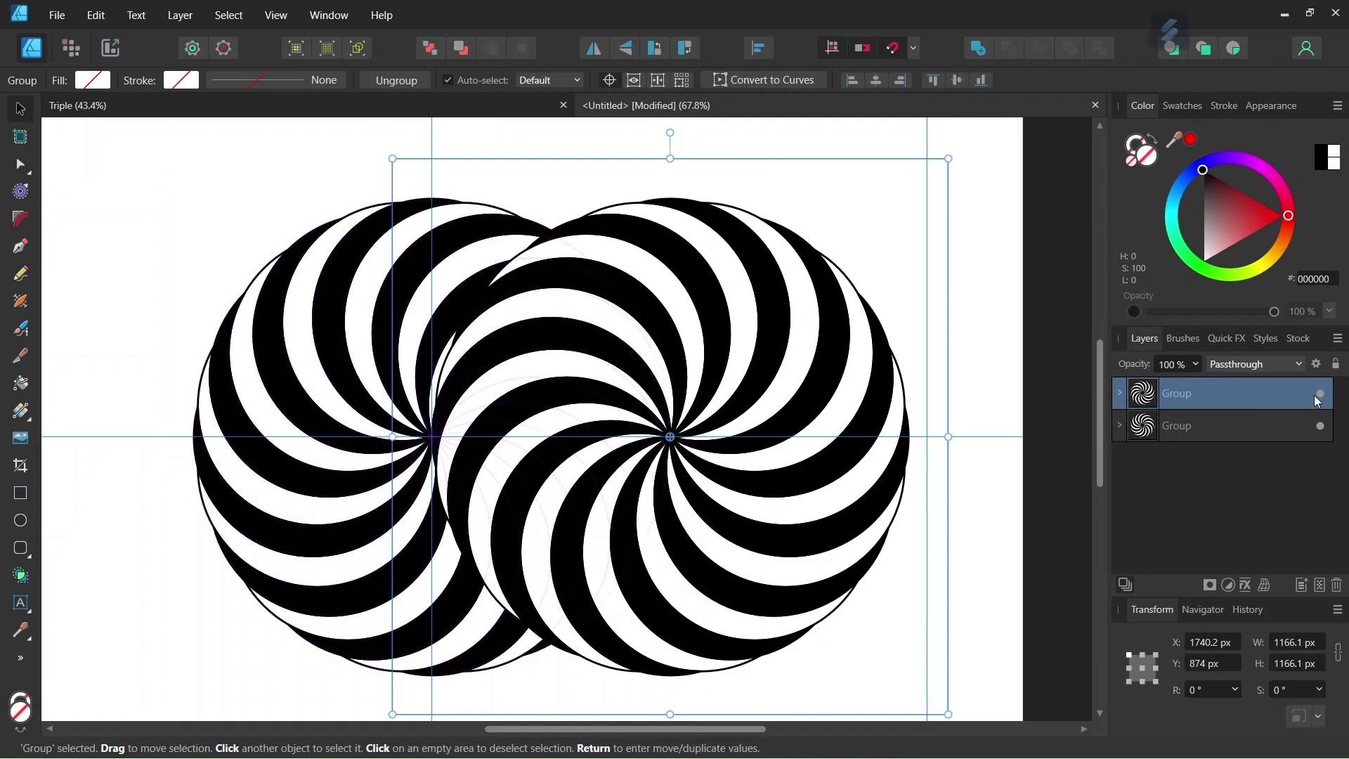
{"action": "left_click", "coordinate": [1311, 396]}
{"action": "scroll", "coordinate": [617, 420], "scroll_direction": "up", "scroll_amount": 4}
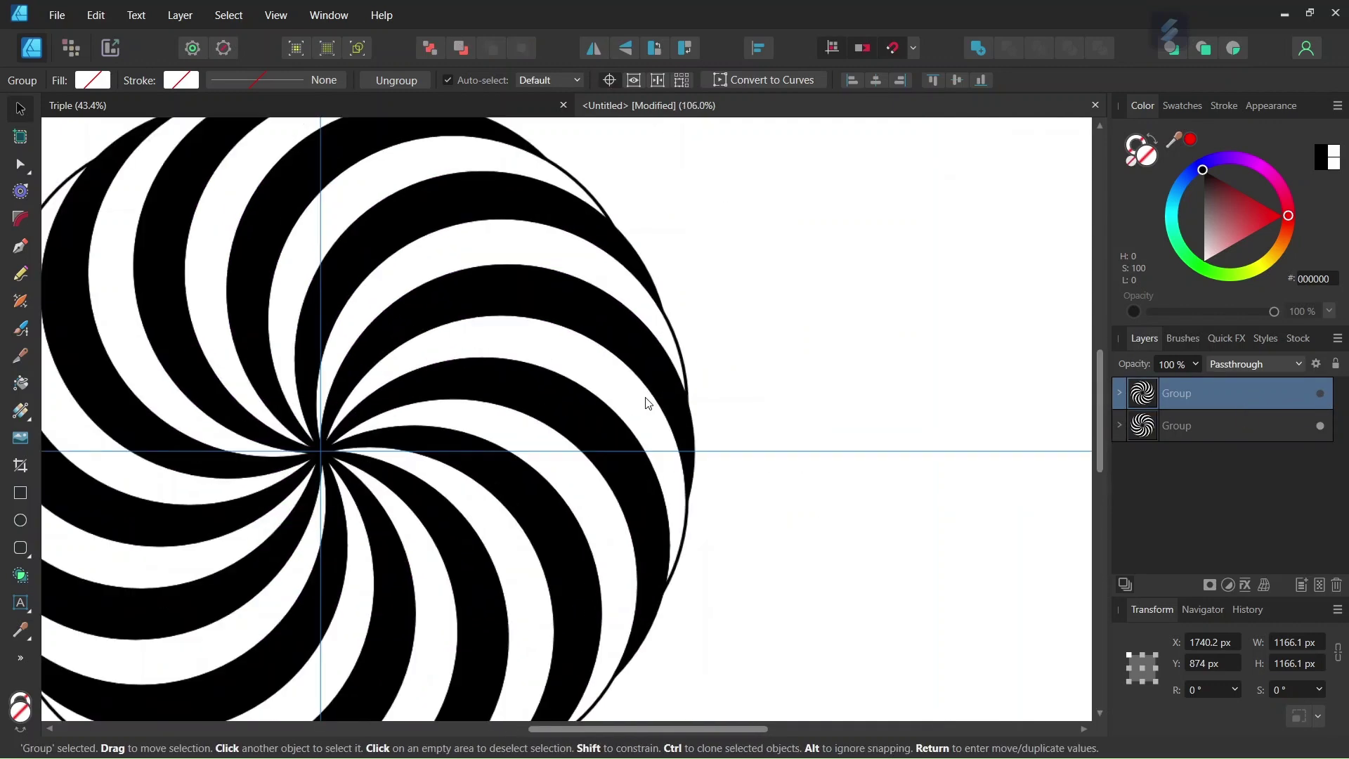
{"action": "left_click", "coordinate": [718, 343]}
{"action": "scroll", "coordinate": [552, 295], "scroll_direction": "up", "scroll_amount": 2}
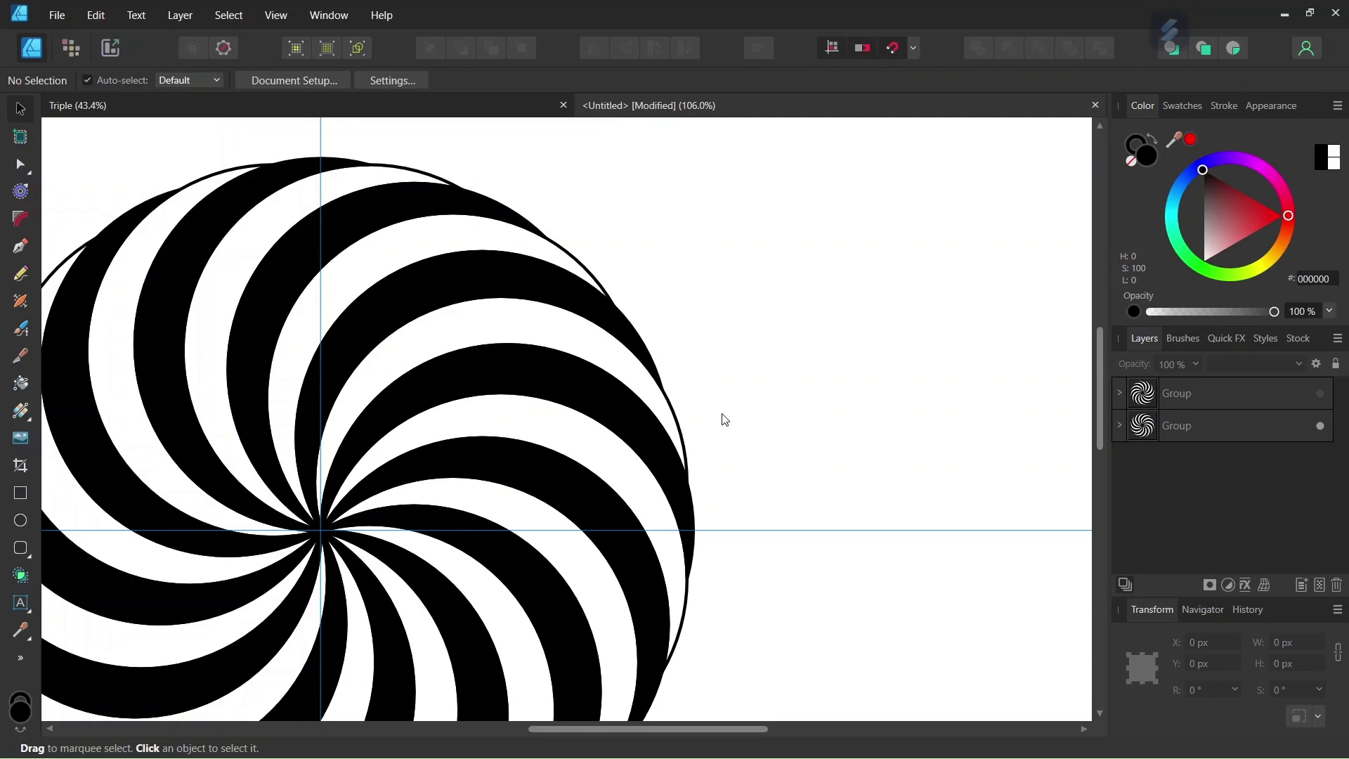
Select four upper curves of the left swirl and bring them to the front
{"action": "scroll", "coordinate": [724, 414], "scroll_direction": "up", "scroll_amount": 1}
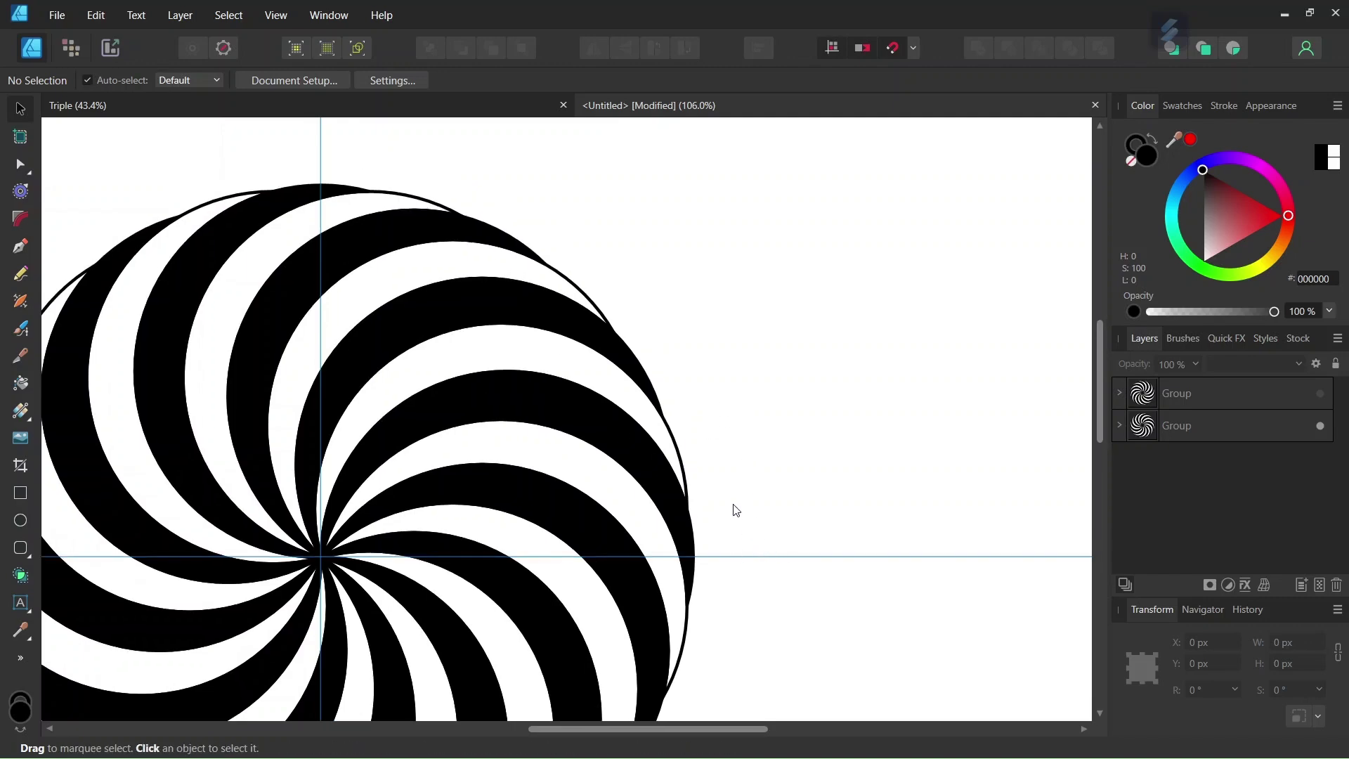
{"action": "left_click", "coordinate": [636, 401]}
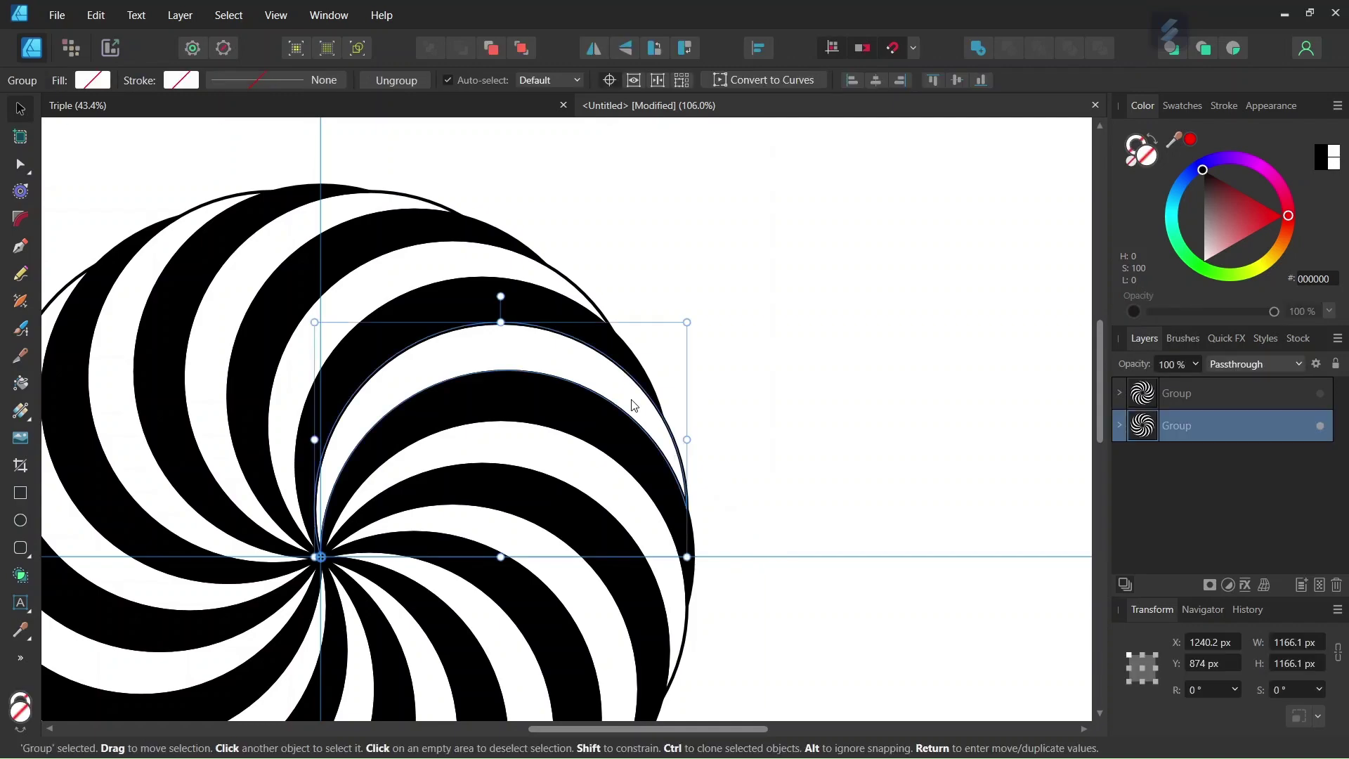
{"action": "left_click", "coordinate": [546, 306], "text": "shift"}
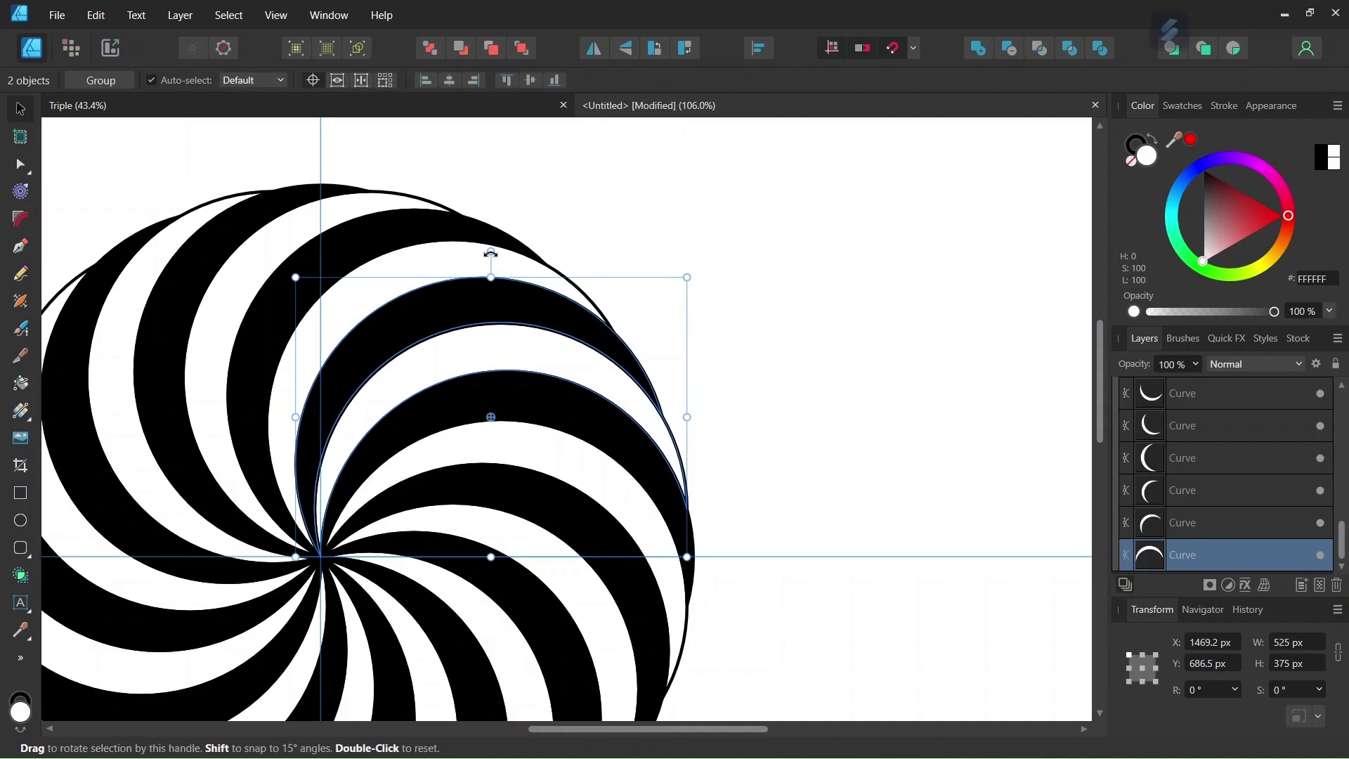
{"action": "left_click", "coordinate": [456, 263], "text": "shift"}
{"action": "left_click", "coordinate": [431, 225], "text": "shift"}
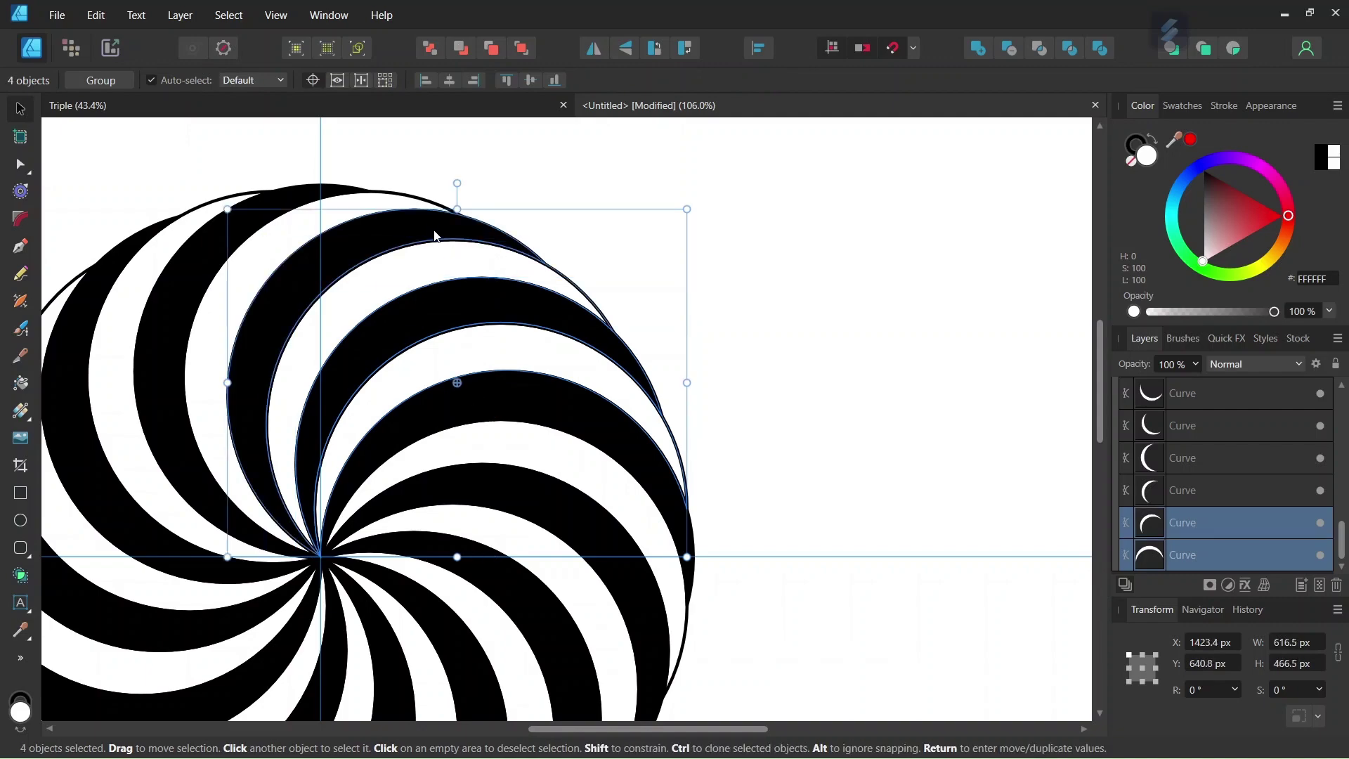
{"action": "left_click", "coordinate": [512, 51]}
Move the four Curve layers above both swirl Groups in the Layers panel
{"action": "scroll", "coordinate": [1232, 454], "scroll_direction": "up", "scroll_amount": 3}
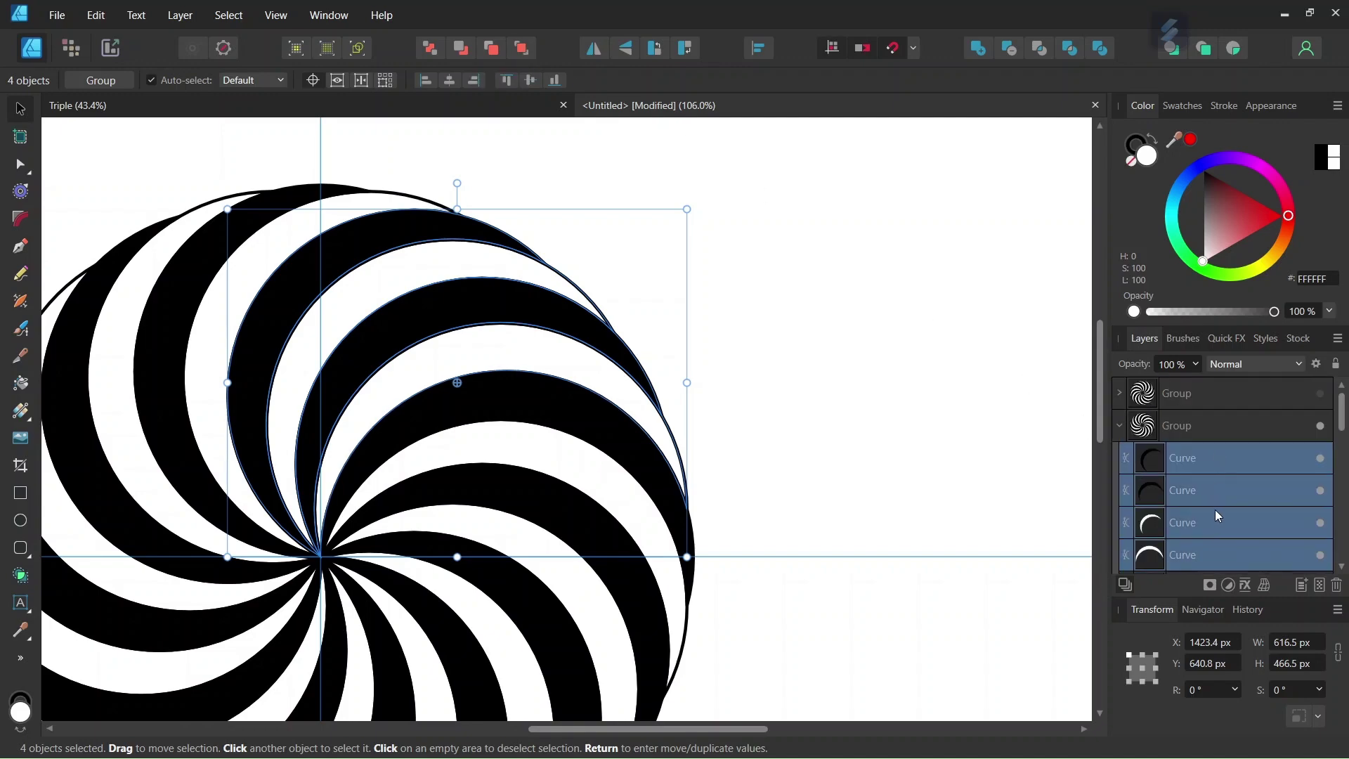
{"action": "left_click_drag", "start_coordinate": [1215, 504], "coordinate": [1199, 381]}
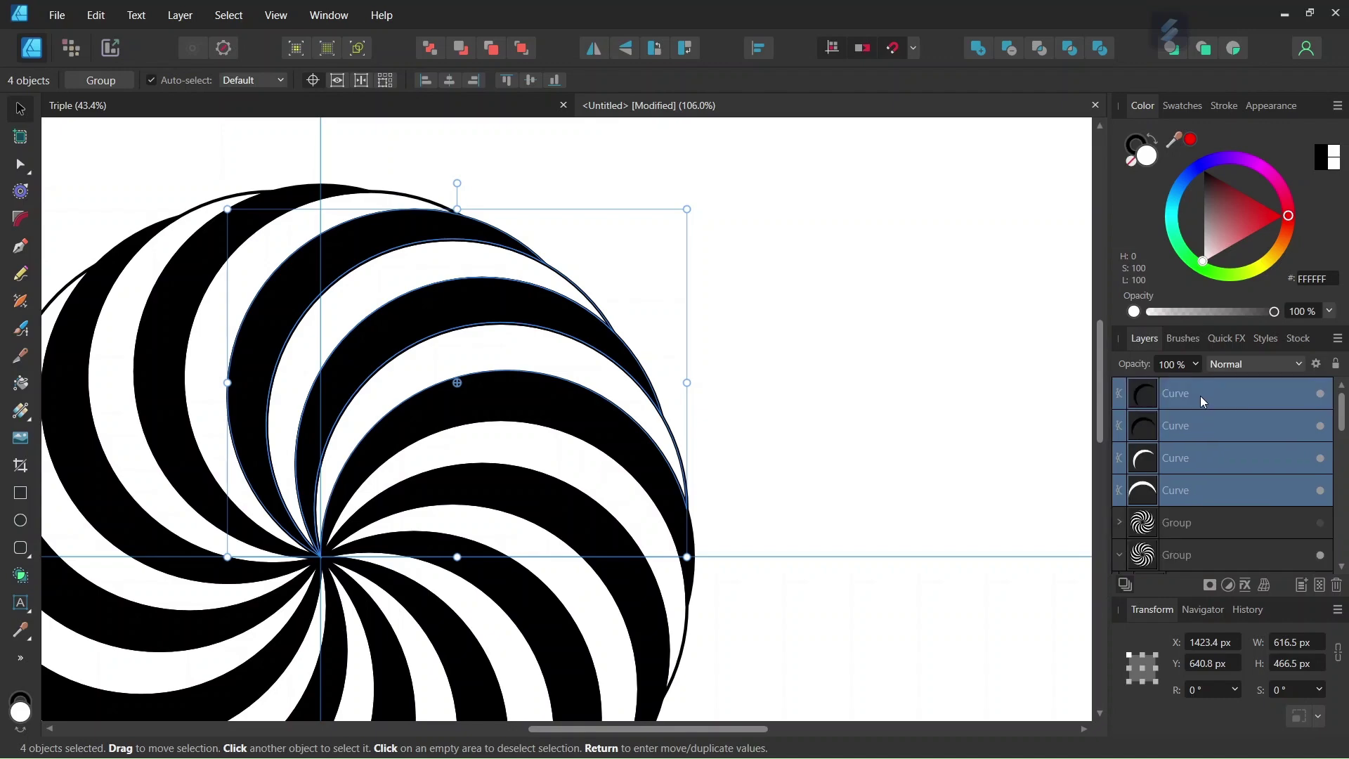
{"action": "scroll", "coordinate": [849, 503], "scroll_direction": "down", "scroll_amount": 2}
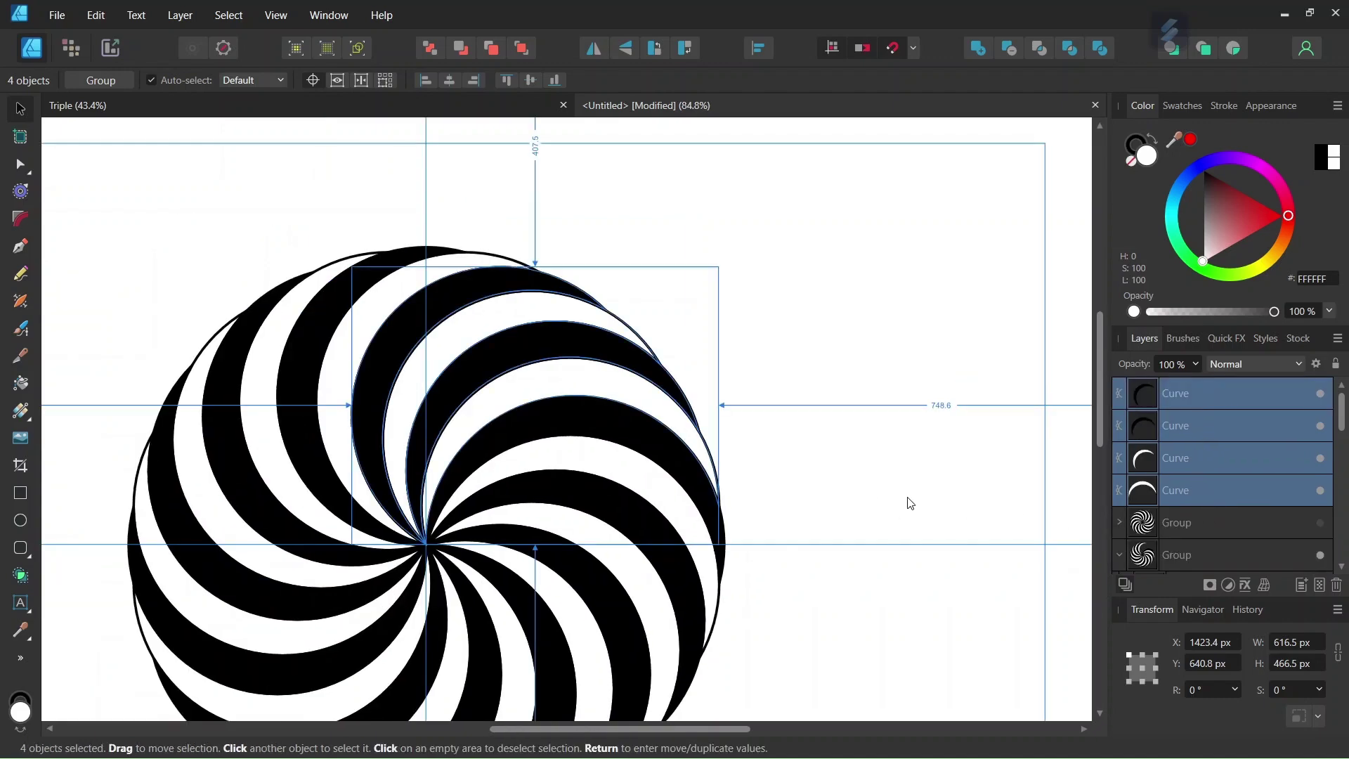
{"action": "left_click", "coordinate": [1322, 524]}
{"action": "scroll", "coordinate": [835, 470], "scroll_direction": "down", "scroll_amount": 3}
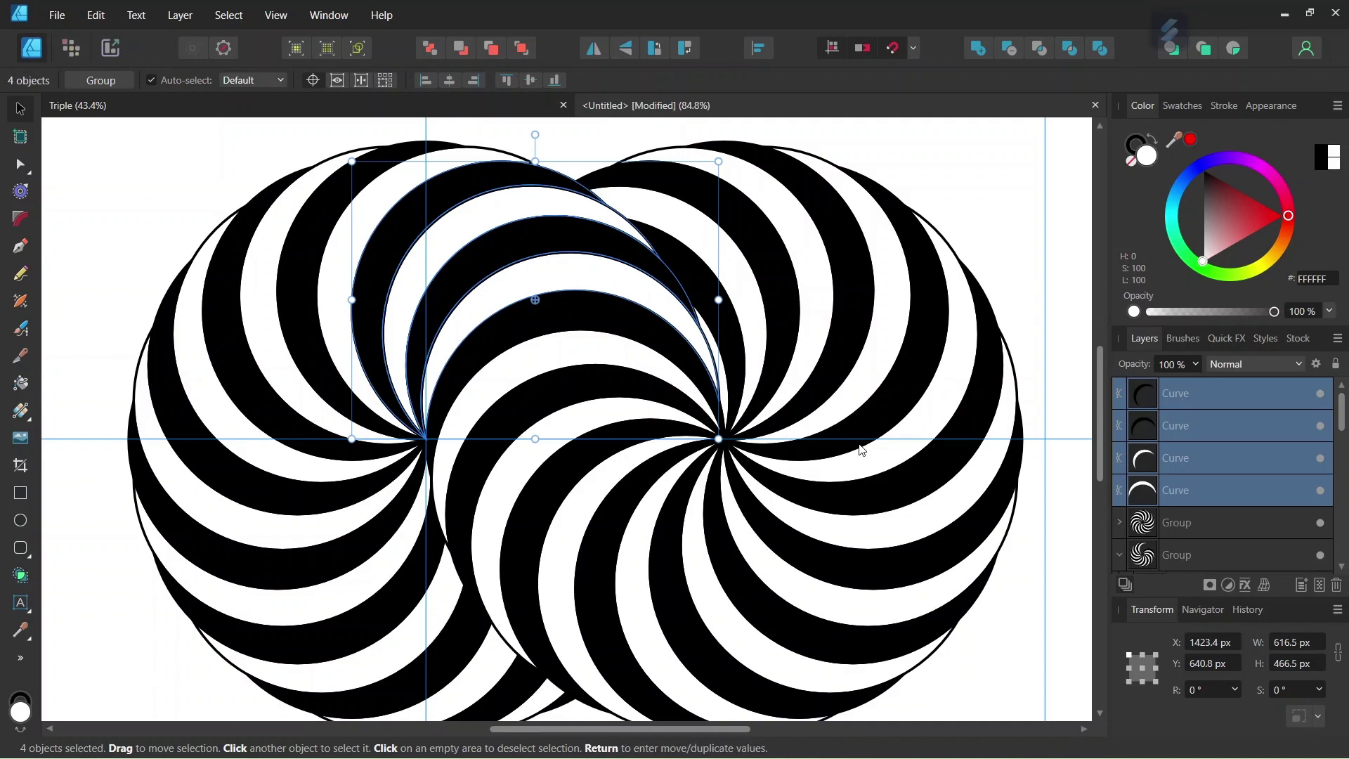
{"action": "scroll", "coordinate": [860, 482], "scroll_direction": "down", "scroll_amount": 2}
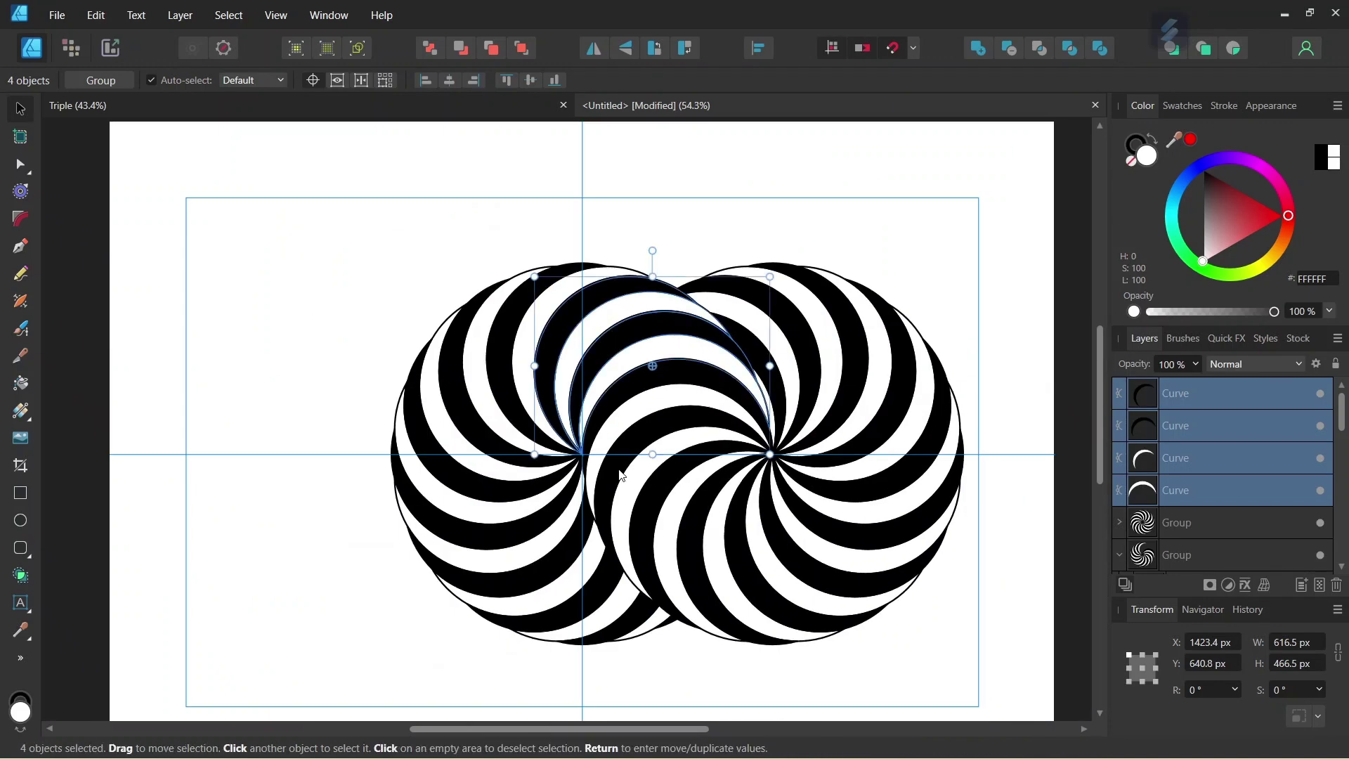
{"action": "left_click", "coordinate": [987, 277]}
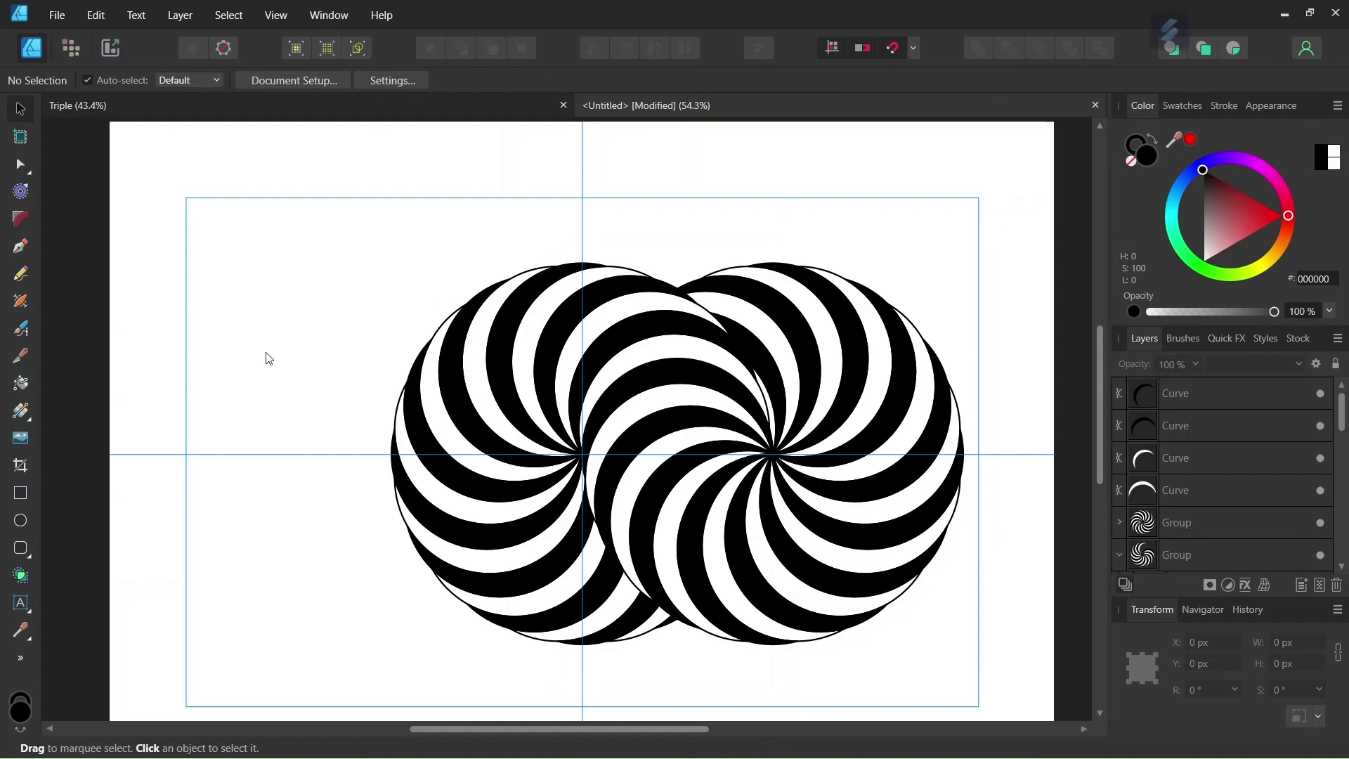
{"action": "left_click", "coordinate": [1225, 524]}
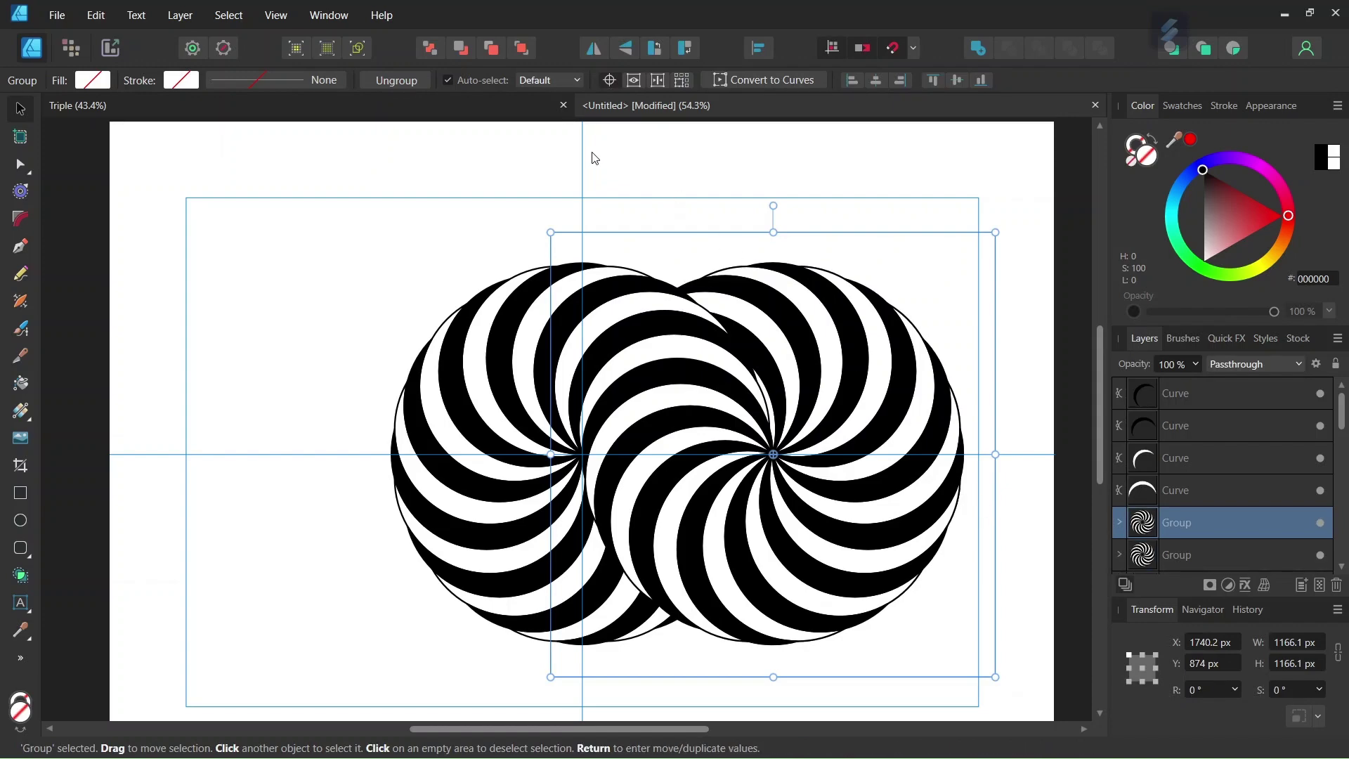
Bring the front swirl disc forward and move it left to X 740.2 px
{"action": "left_click", "coordinate": [523, 49]}
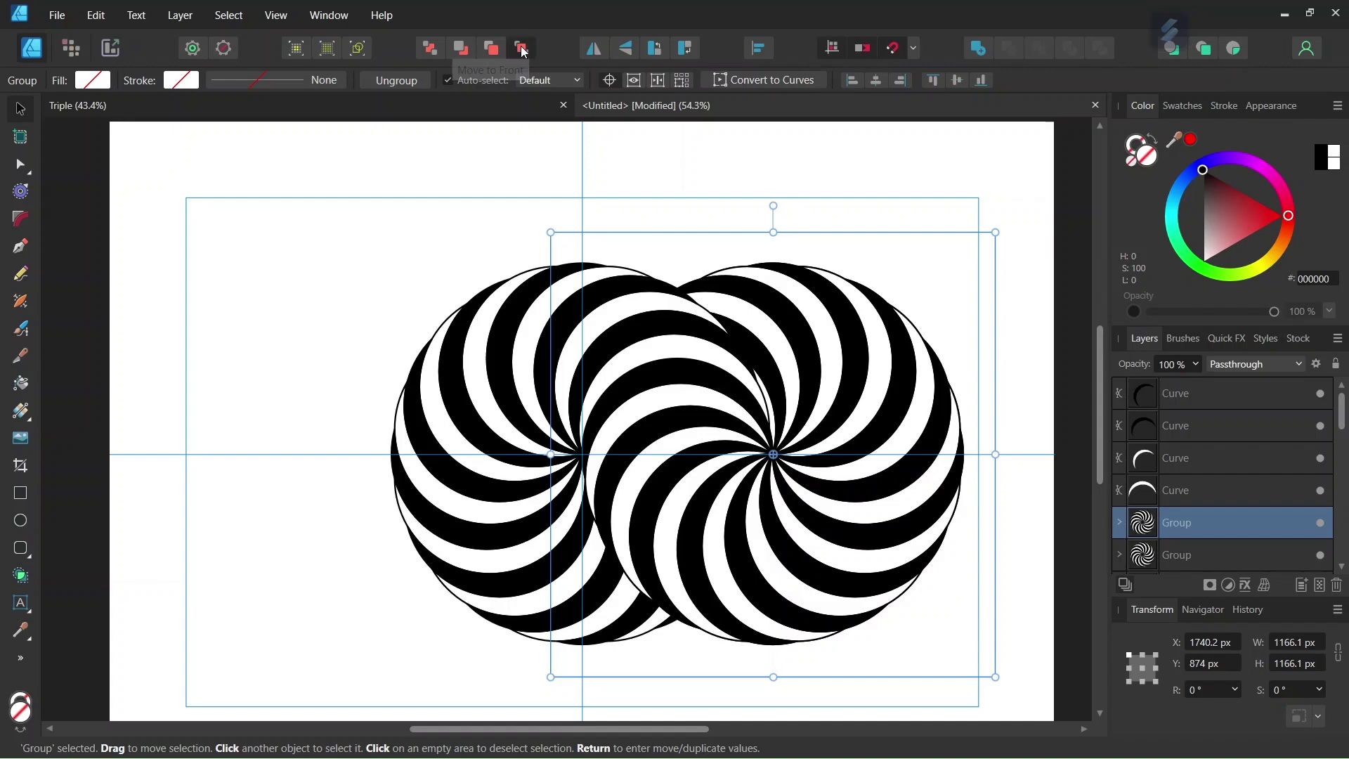
{"action": "left_click_drag", "start_coordinate": [788, 377], "coordinate": [399, 379]}
{"action": "scroll", "coordinate": [601, 439], "scroll_direction": "up", "scroll_amount": 5}
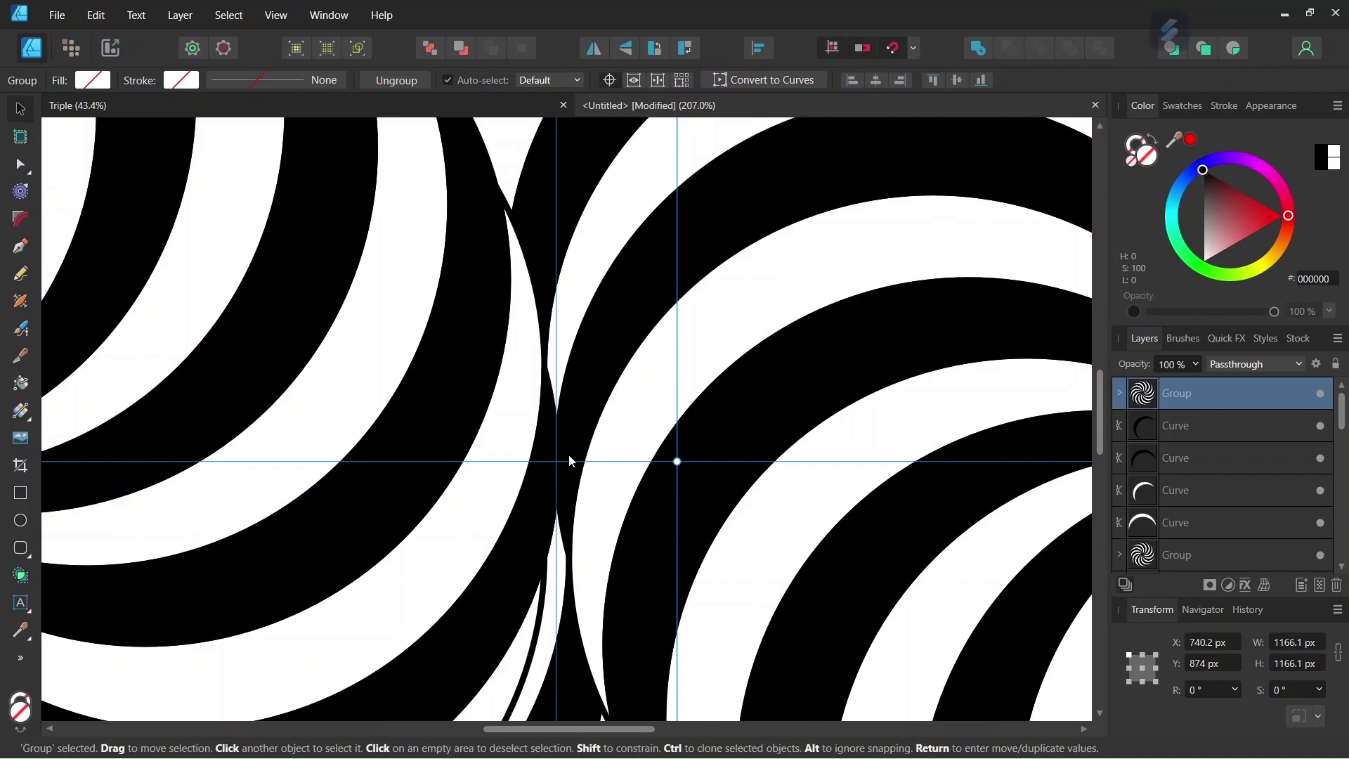
{"action": "scroll", "coordinate": [568, 454], "scroll_direction": "down", "scroll_amount": 4}
Hide the left swirl disc's Group in the Layers panel and clear the selection
{"action": "left_click", "coordinate": [519, 199]}
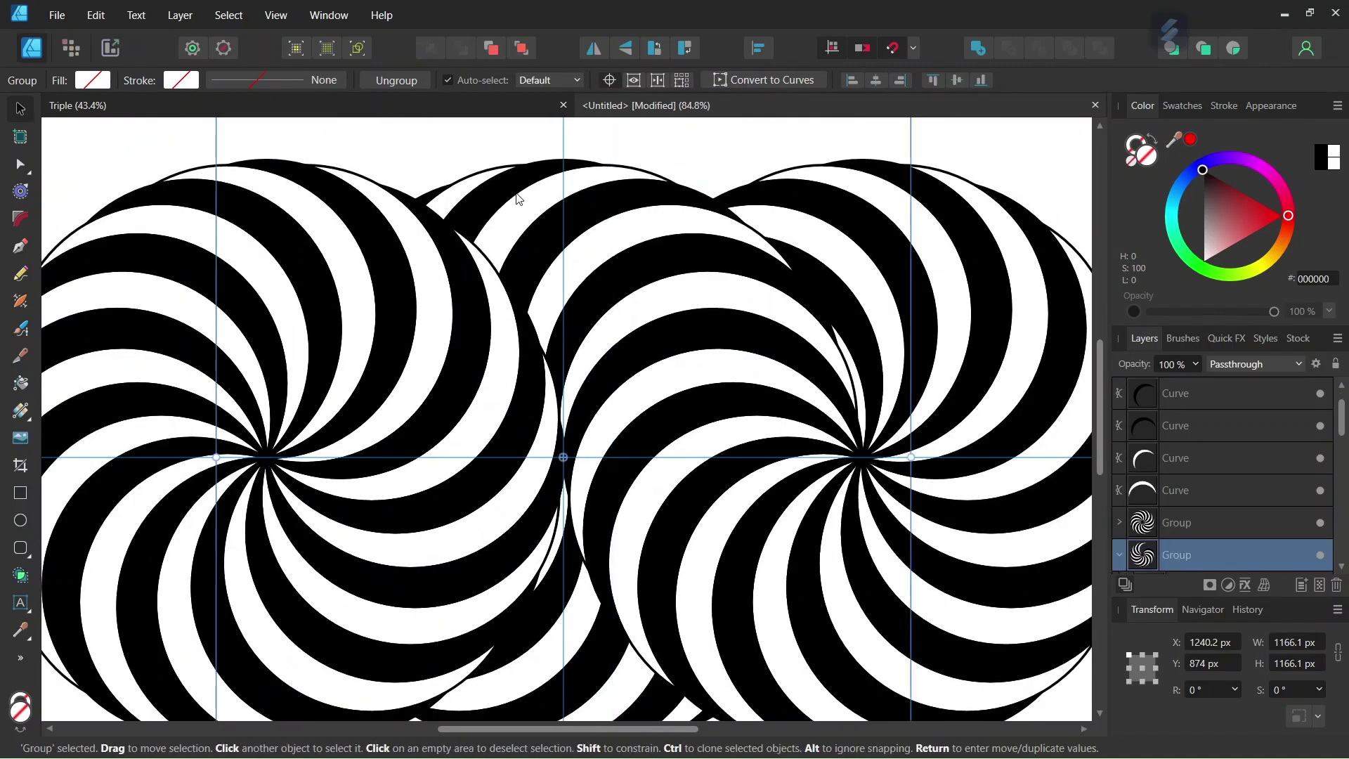
{"action": "scroll", "coordinate": [459, 433], "scroll_direction": "down", "scroll_amount": 3}
{"action": "scroll", "coordinate": [460, 433], "scroll_direction": "up", "scroll_amount": 1}
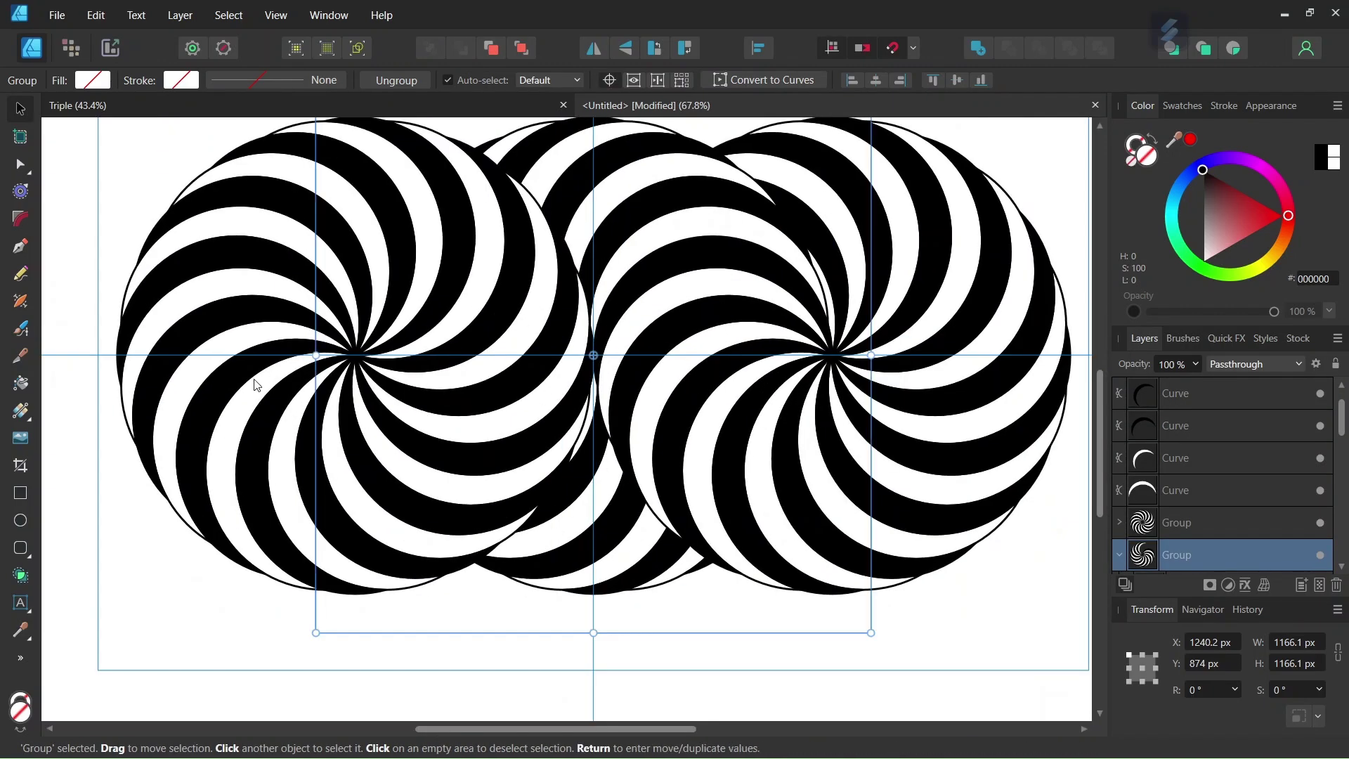
{"action": "scroll", "coordinate": [251, 390], "scroll_direction": "up", "scroll_amount": 3}
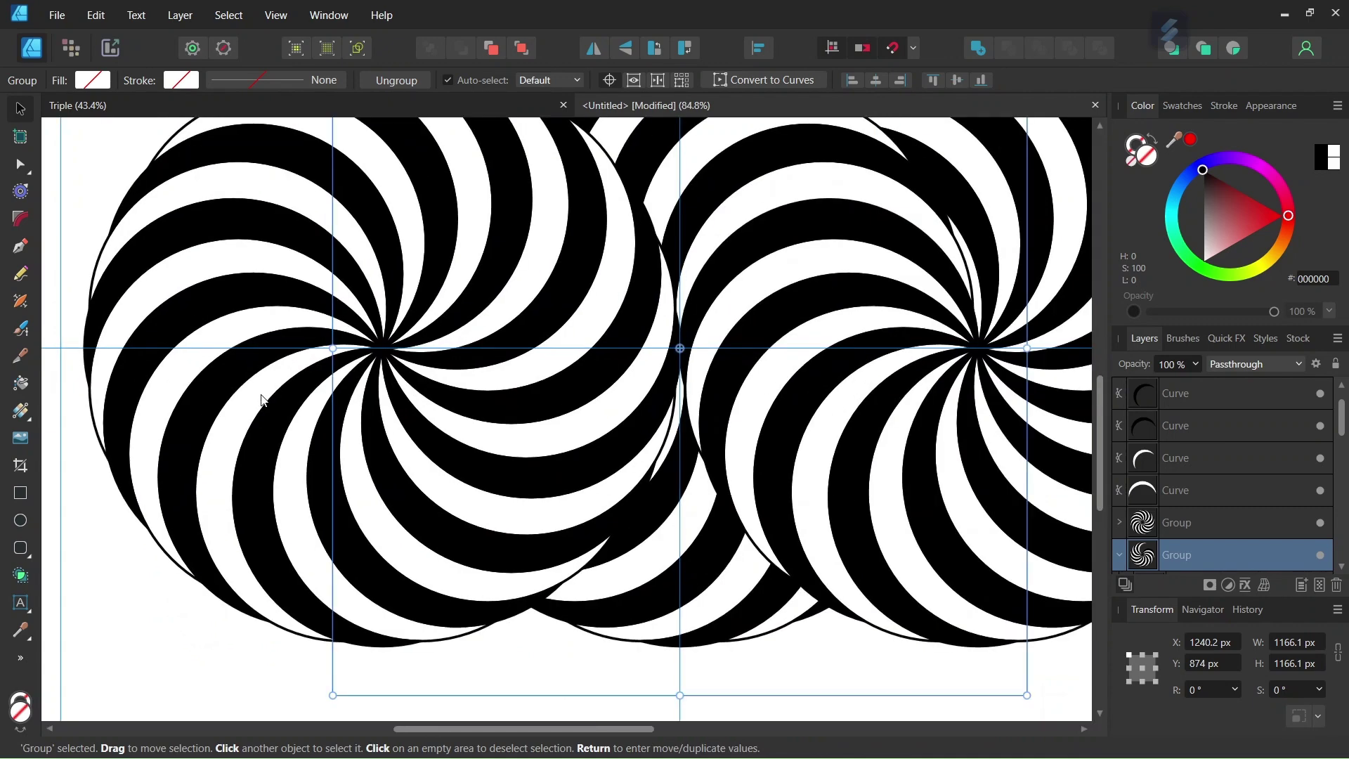
{"action": "left_click", "coordinate": [257, 416]}
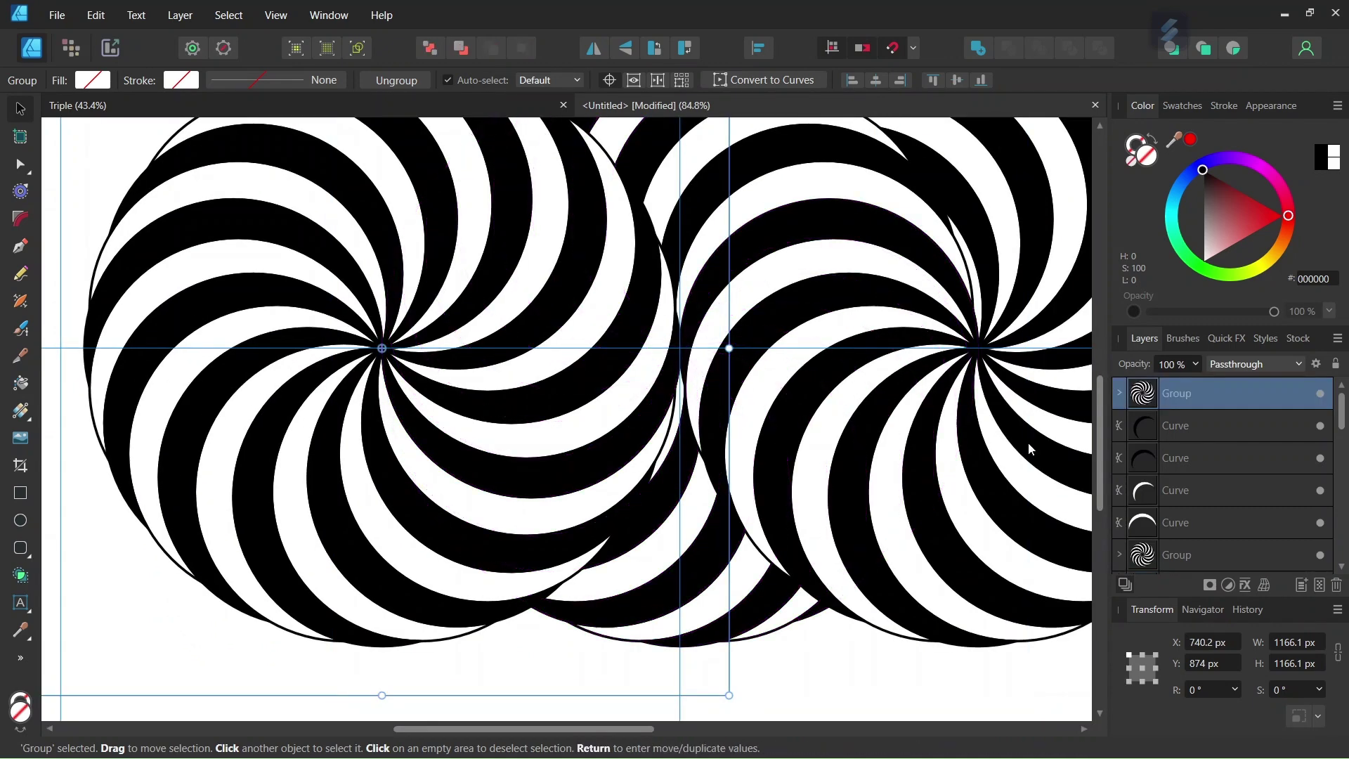
{"action": "left_click", "coordinate": [1318, 394]}
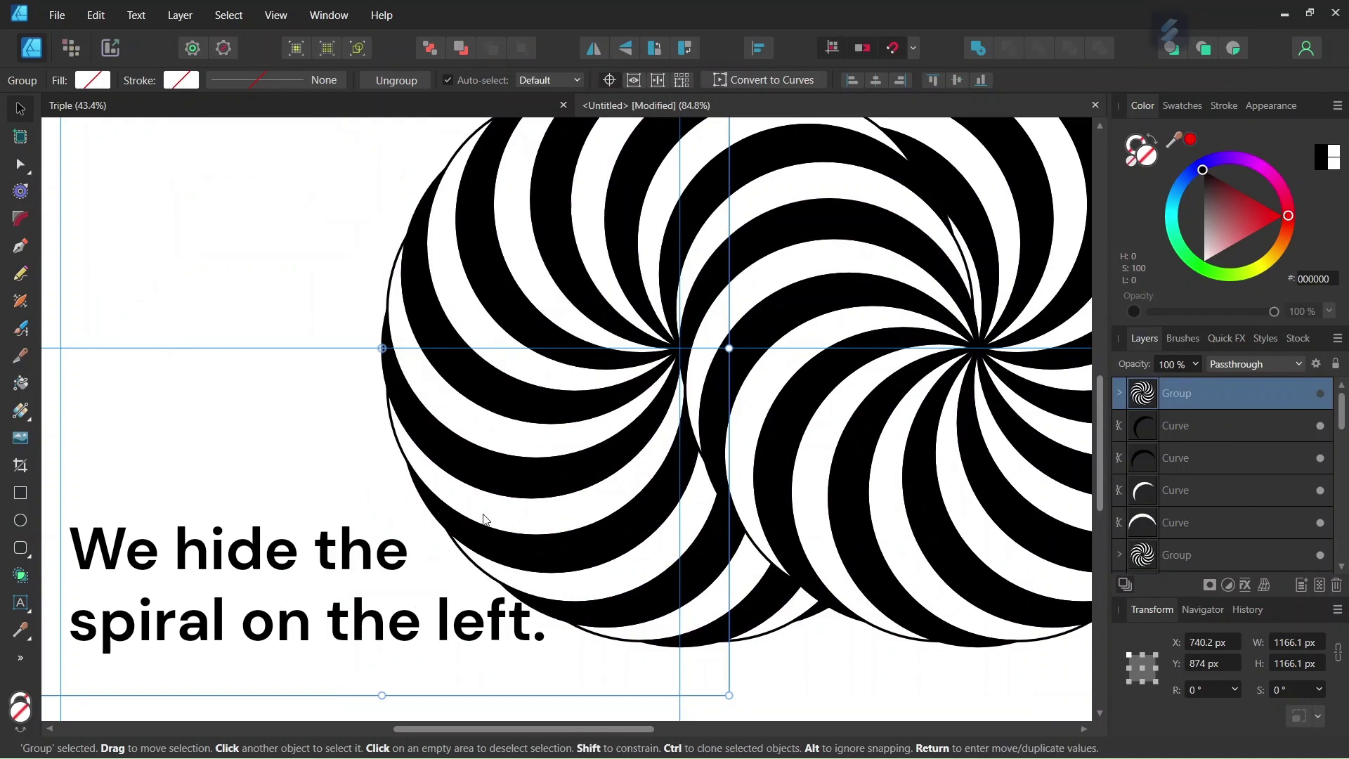
{"action": "left_click", "coordinate": [234, 536]}
{"action": "scroll", "coordinate": [467, 532], "scroll_direction": "up", "scroll_amount": 3}
{"action": "scroll", "coordinate": [549, 511], "scroll_direction": "down", "scroll_amount": 3}
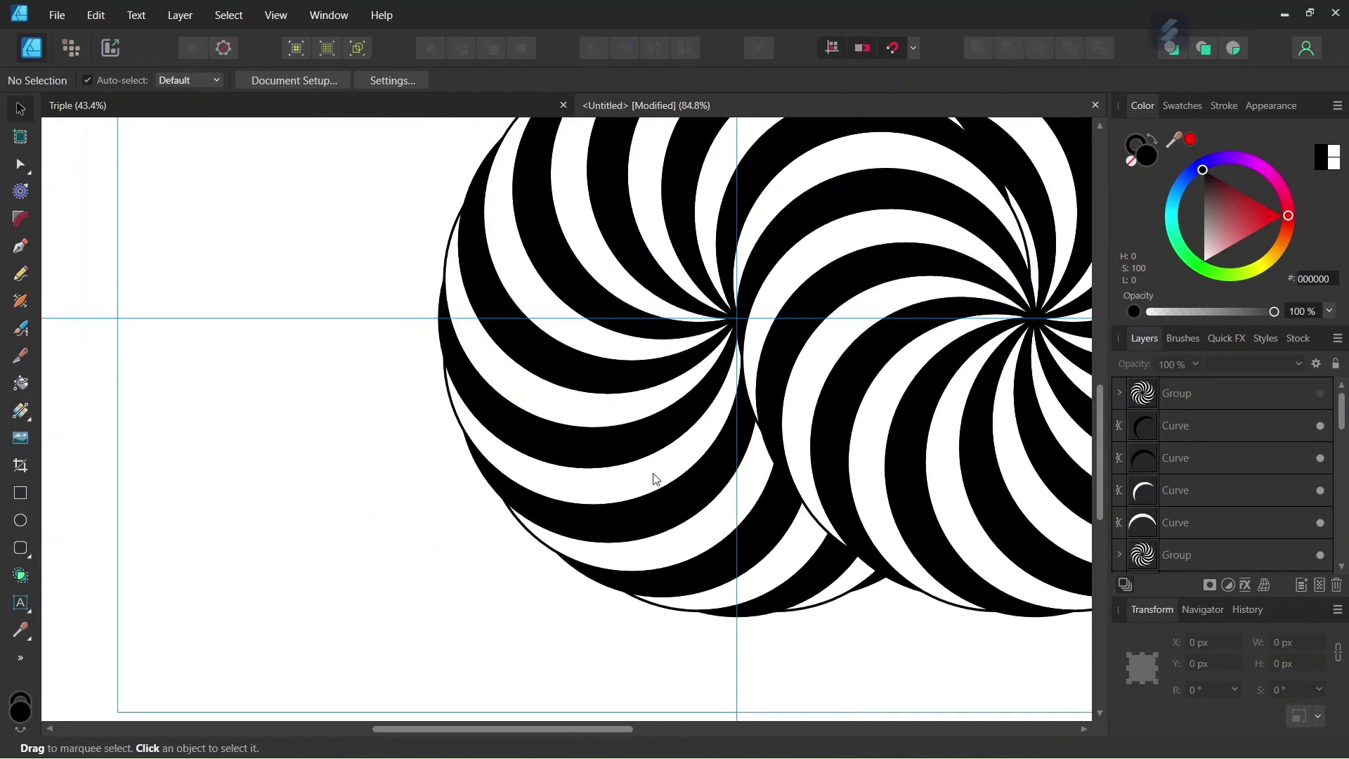
Select four arcs inside the middle swirl disc
{"action": "scroll", "coordinate": [503, 566], "scroll_direction": "up", "scroll_amount": 1}
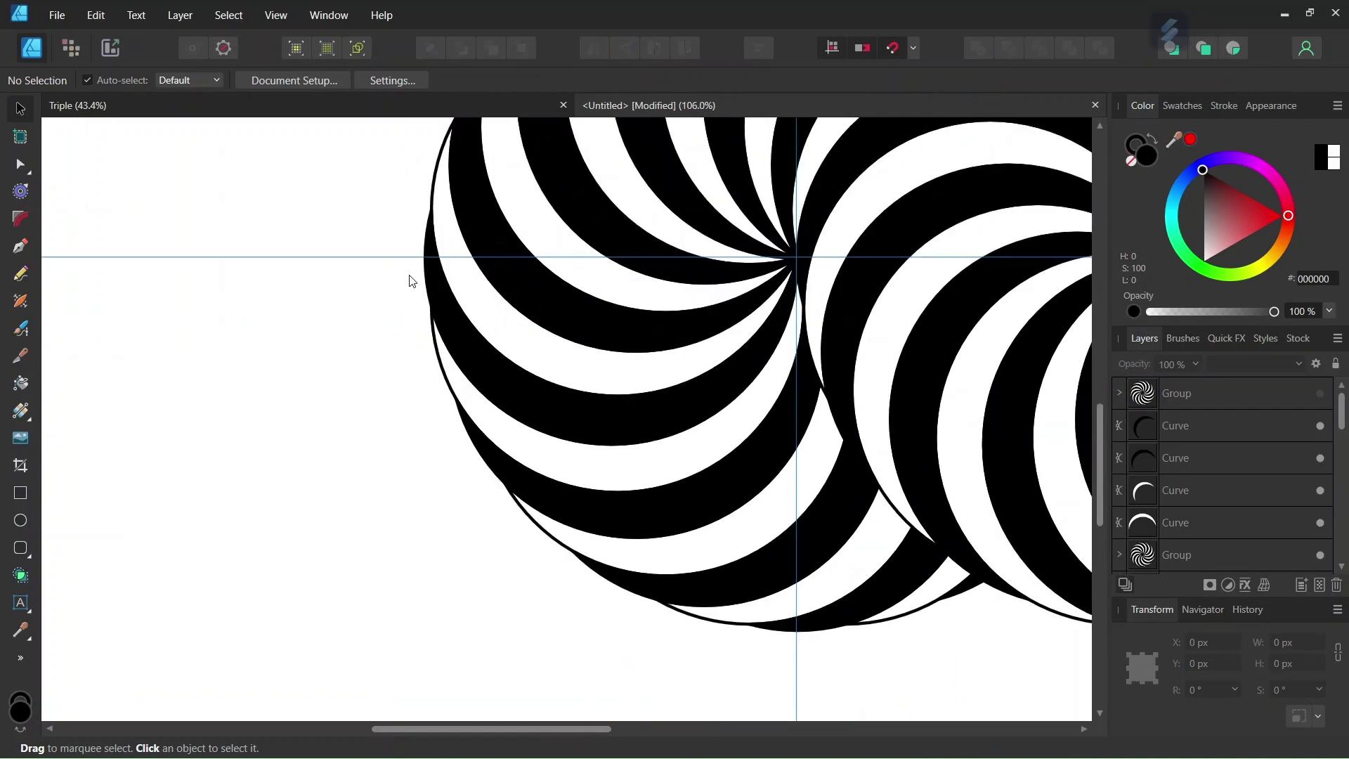
{"action": "scroll", "coordinate": [482, 473], "scroll_direction": "up", "scroll_amount": 1}
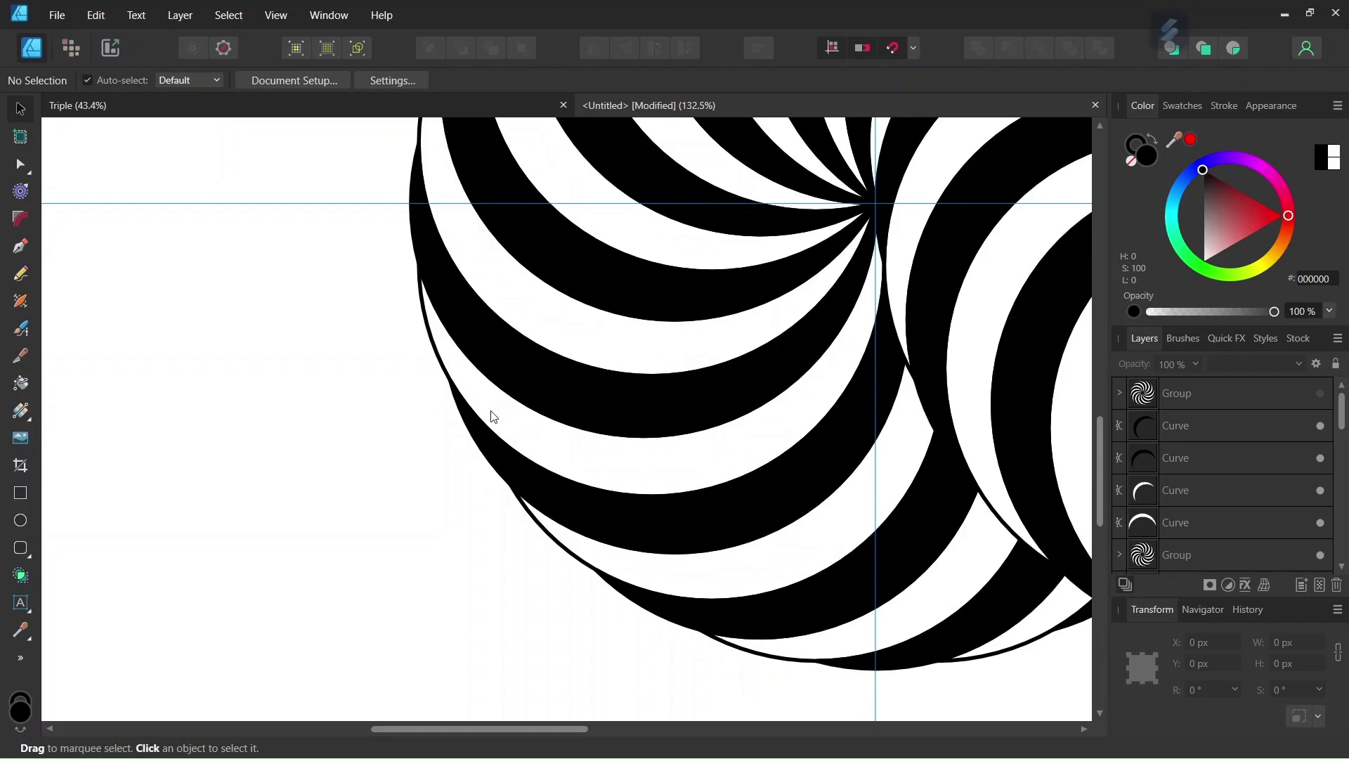
{"action": "left_click", "coordinate": [493, 417]}
{"action": "double_click", "coordinate": [494, 416]}
{"action": "left_click", "coordinate": [490, 458], "text": "shift"}
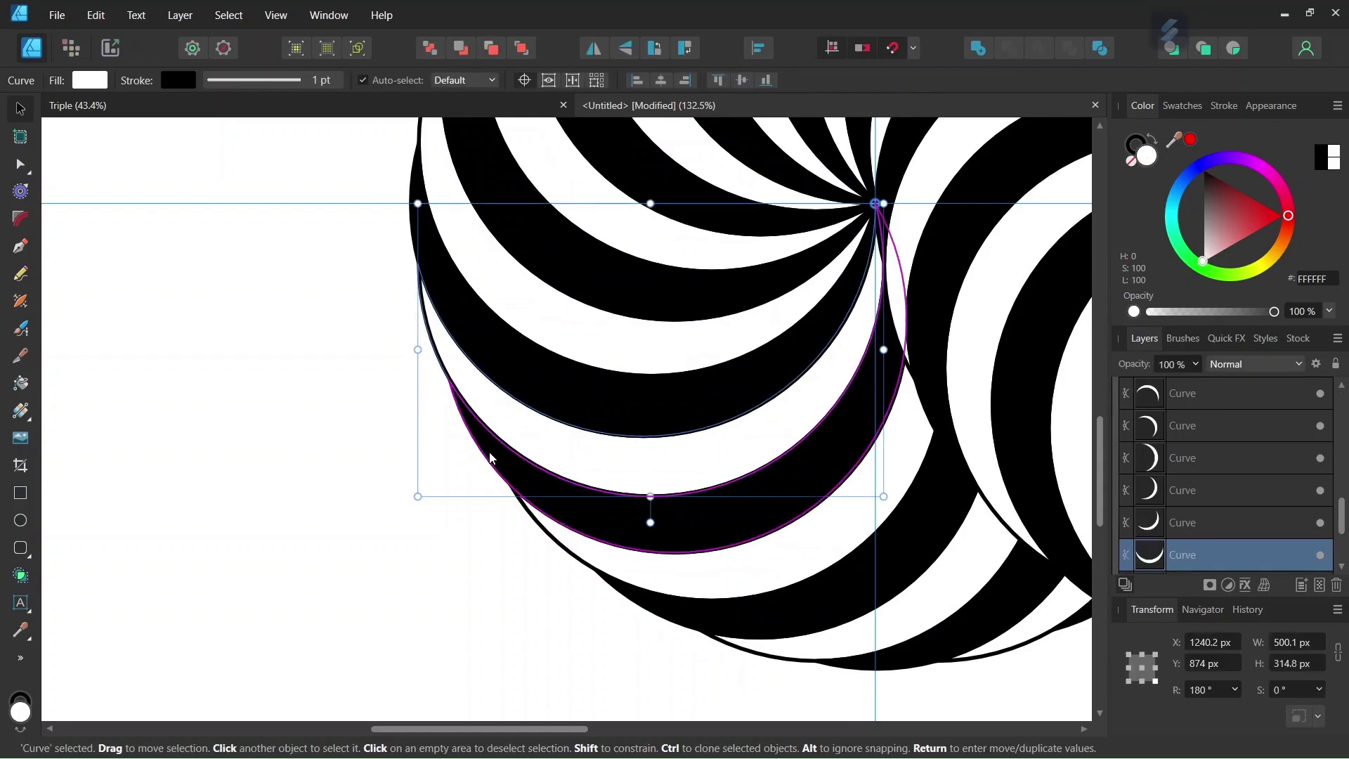
{"action": "left_click", "coordinate": [615, 578], "text": "shift"}
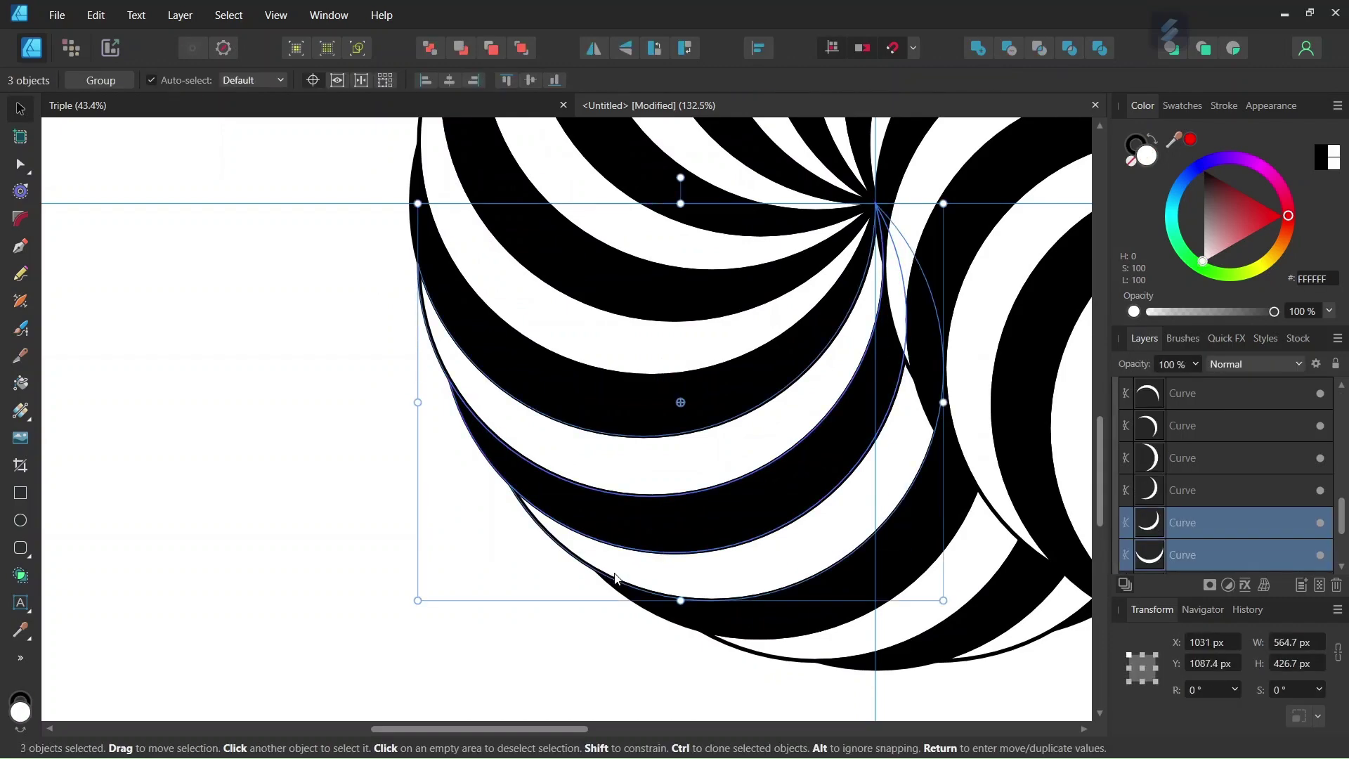
{"action": "left_click", "coordinate": [676, 622], "text": "shift"}
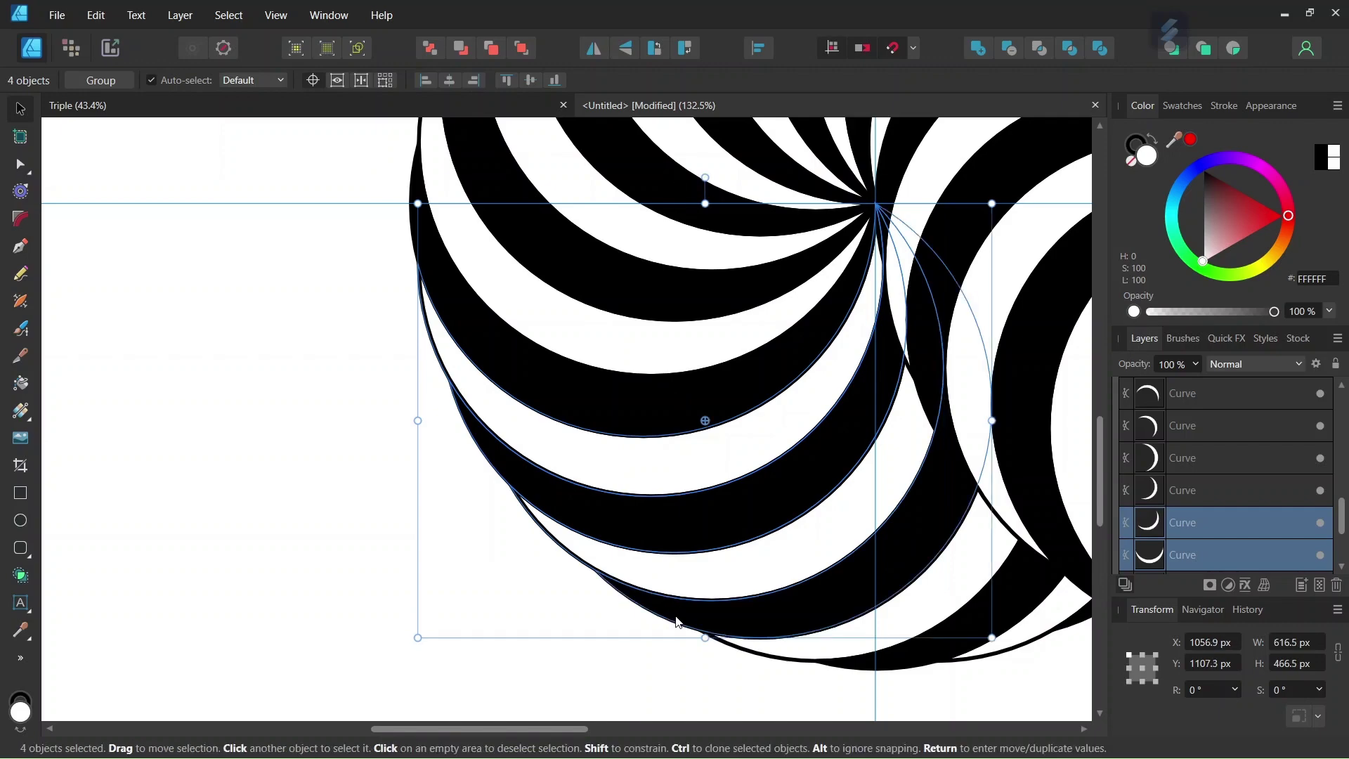
Bring the four arcs to the front and place their Curve layers above the left swirl Group
{"action": "left_click", "coordinate": [522, 50]}
{"action": "scroll", "coordinate": [1207, 415], "scroll_direction": "up", "scroll_amount": 5}
{"action": "left_click_drag", "start_coordinate": [1205, 511], "coordinate": [1195, 374]}
{"action": "scroll", "coordinate": [597, 398], "scroll_direction": "down", "scroll_amount": 3}
{"action": "left_click", "coordinate": [597, 398]}
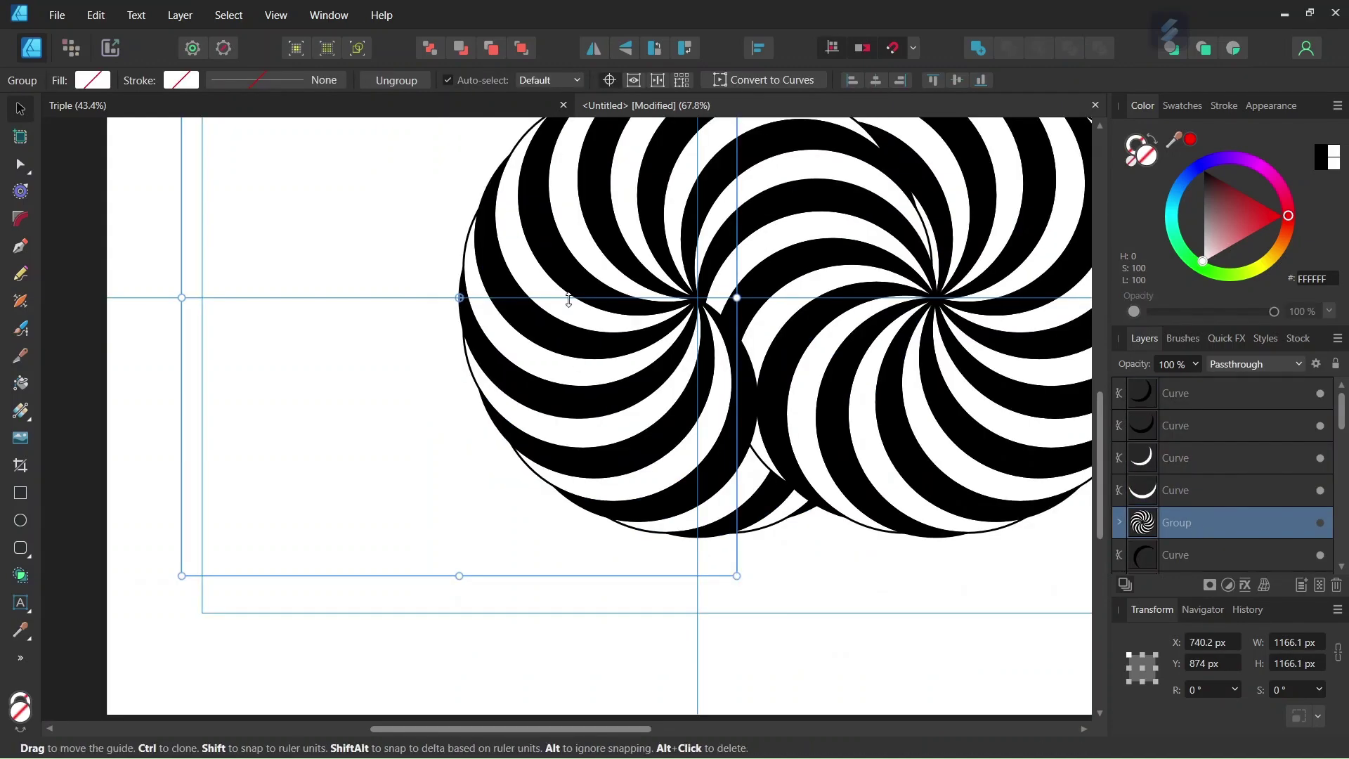
Unhide the left swirl Group, deselect, and inspect the middle disc's arcs overlapping it
{"action": "left_click", "coordinate": [1321, 522]}
{"action": "scroll", "coordinate": [786, 560], "scroll_direction": "up", "scroll_amount": 1}
{"action": "key", "text": "ctrl+d"}
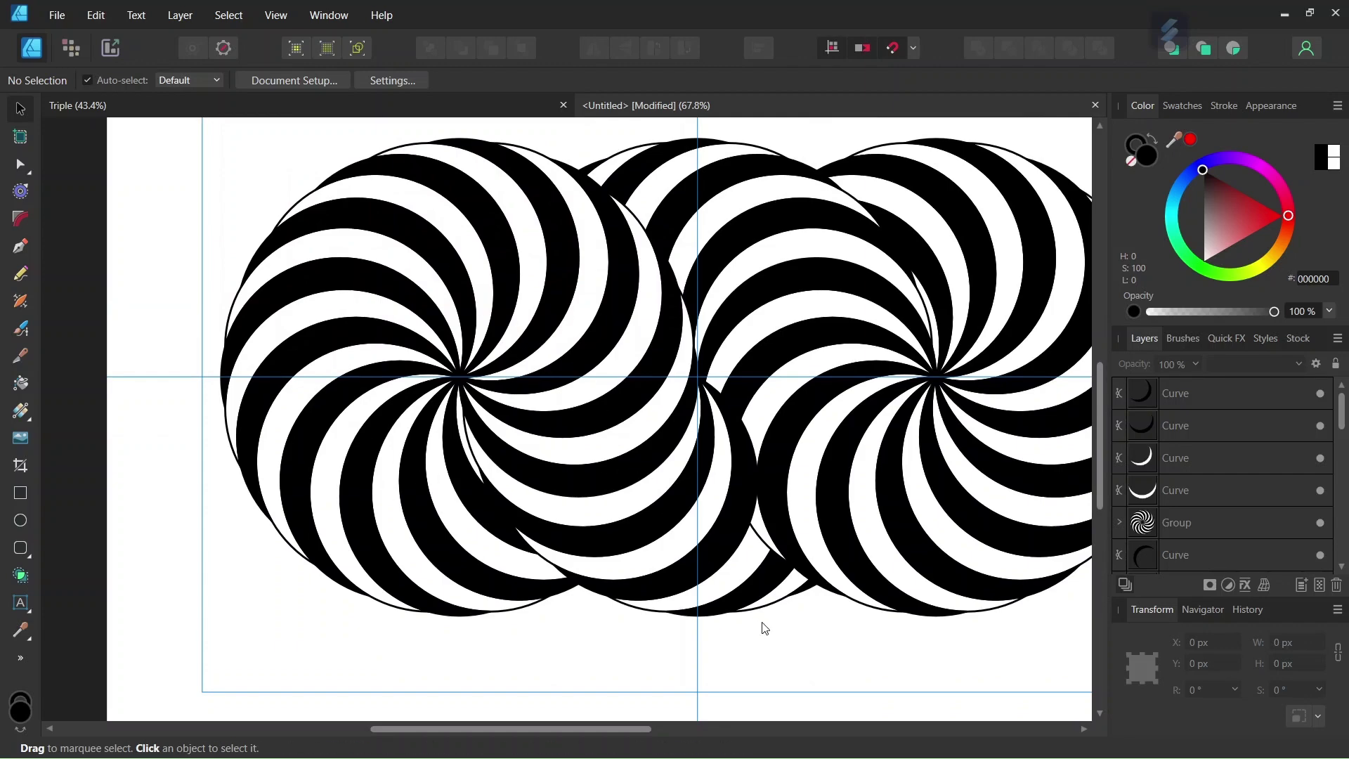
{"action": "scroll", "coordinate": [779, 647], "scroll_direction": "down", "scroll_amount": 2}
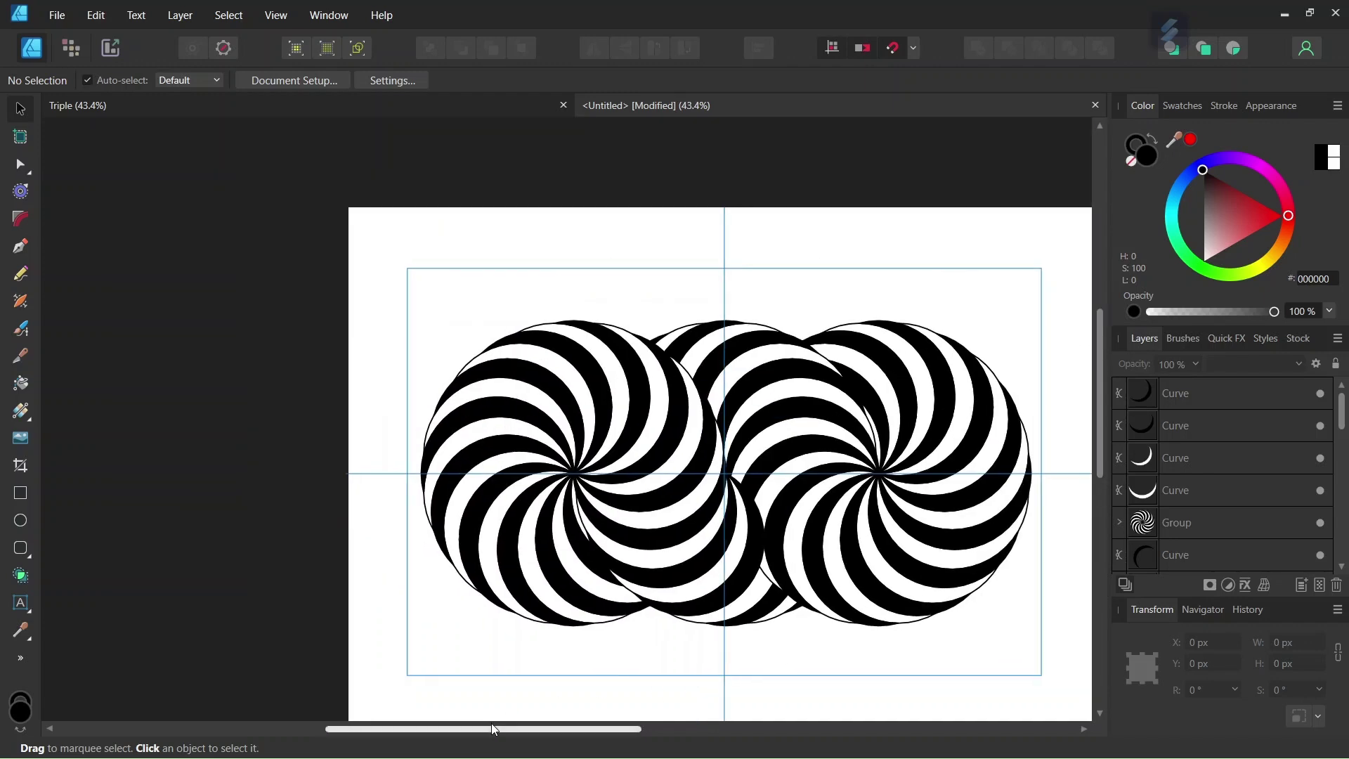
{"action": "left_click_drag", "start_coordinate": [491, 725], "coordinate": [569, 727]}
{"action": "scroll", "coordinate": [608, 657], "scroll_direction": "up", "scroll_amount": 2}
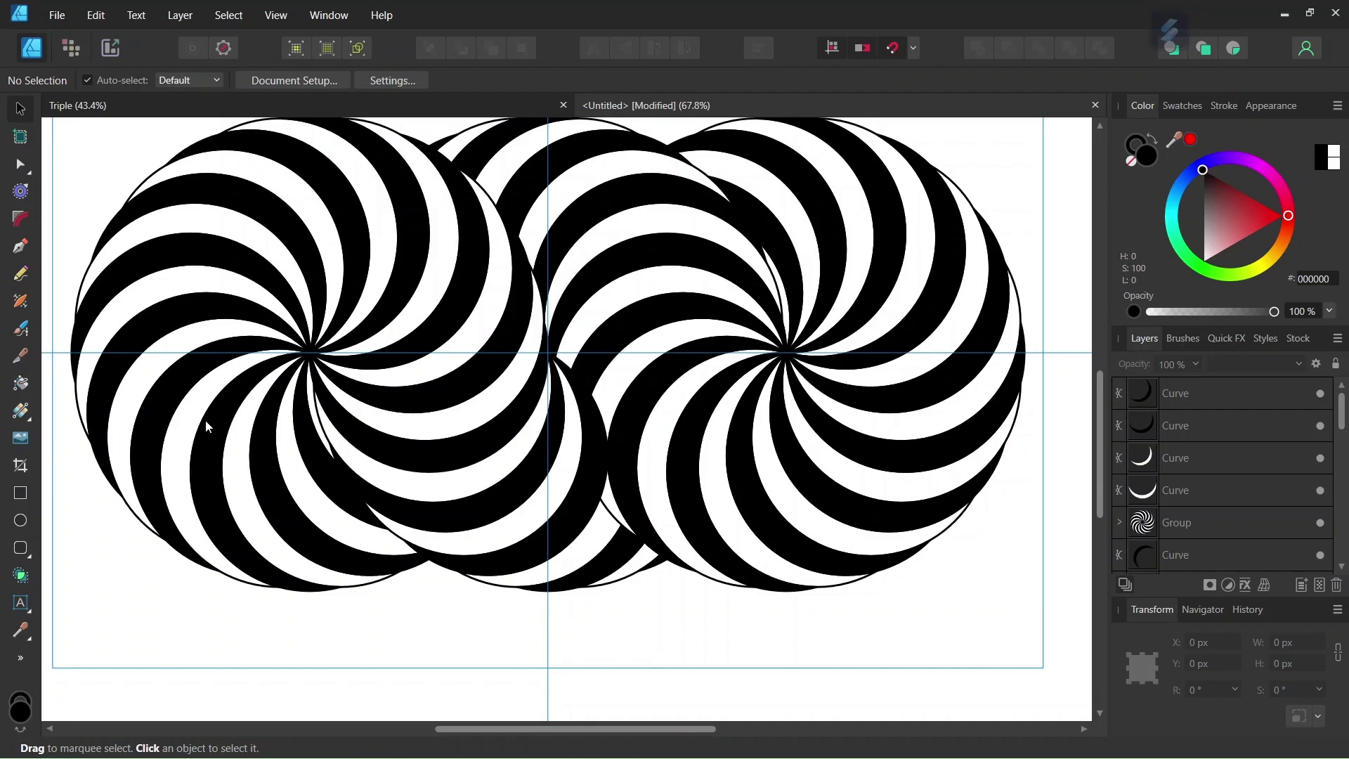
{"action": "scroll", "coordinate": [468, 381], "scroll_direction": "up", "scroll_amount": 1}
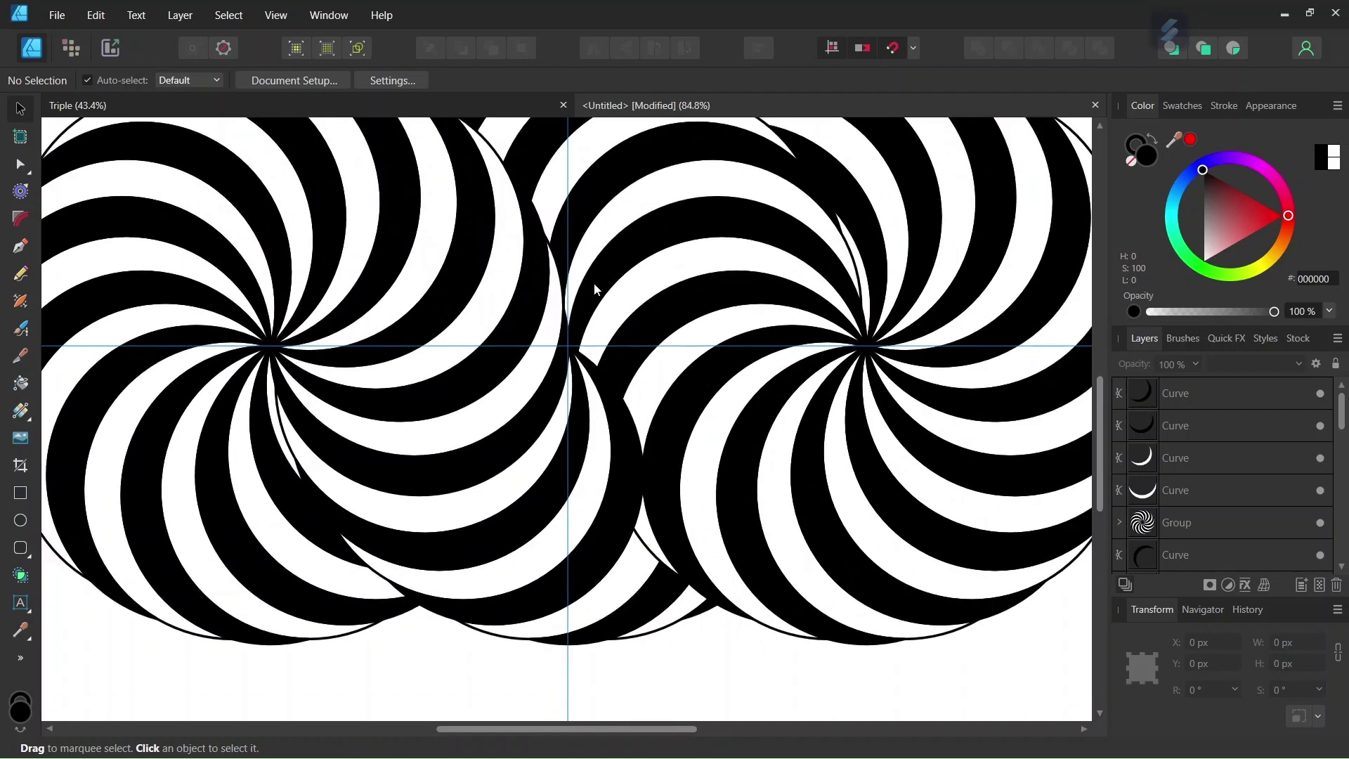
Select four arcs of the right swirl disc
{"action": "double_click", "coordinate": [653, 391]}
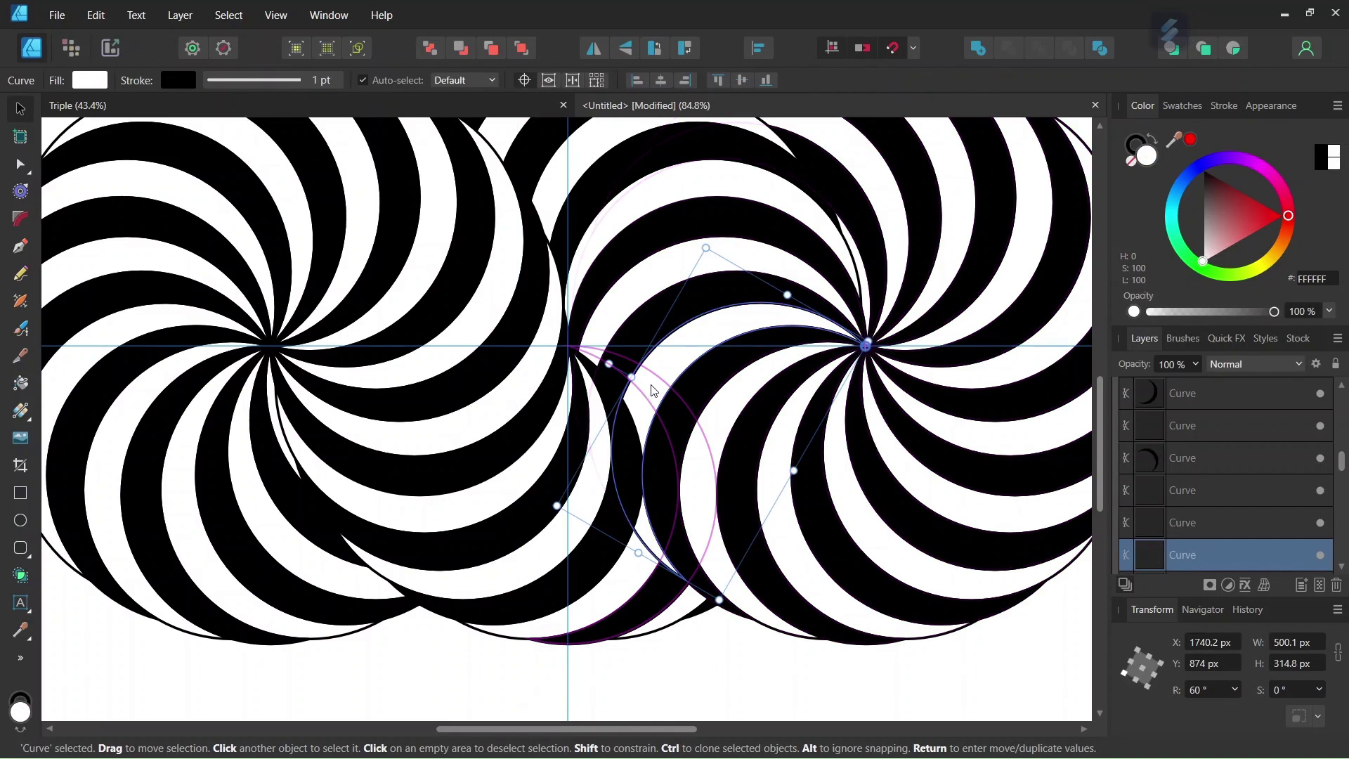
{"action": "left_click", "coordinate": [634, 330], "text": "shift"}
{"action": "left_click", "coordinate": [616, 311], "text": "shift"}
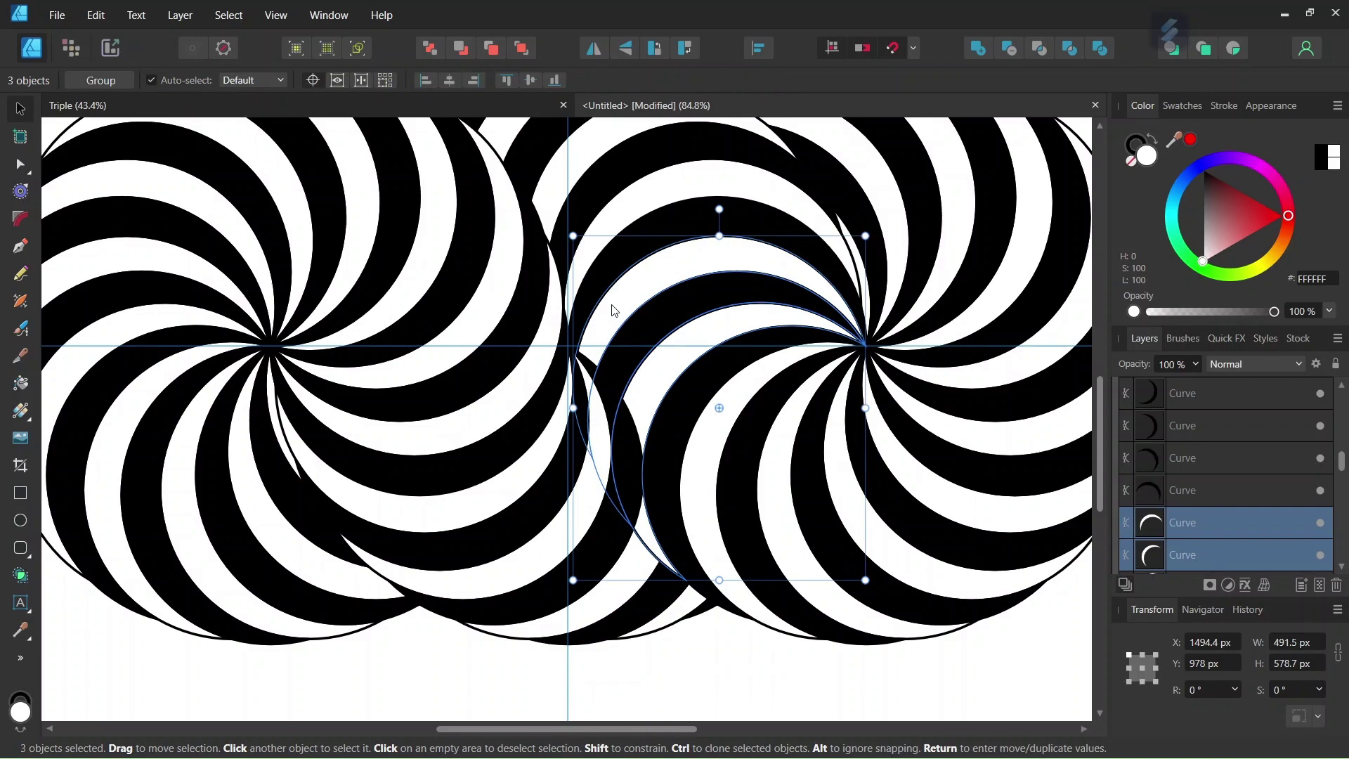
{"action": "left_click", "coordinate": [604, 298], "text": "shift"}
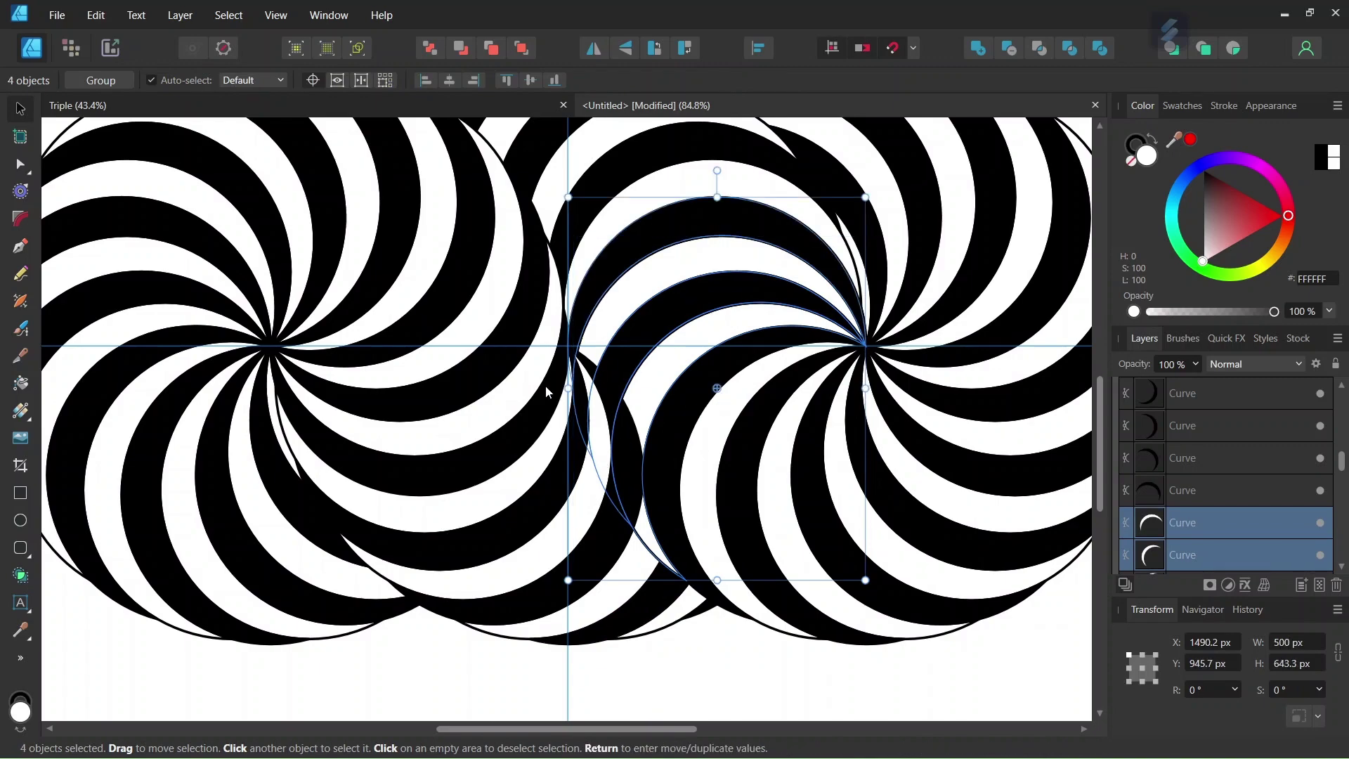
Move the four arc Curve layers to the top of the layer stack and deselect
{"action": "left_click_drag", "start_coordinate": [1201, 525], "coordinate": [1187, 385]}
{"action": "left_click", "coordinate": [722, 691]}
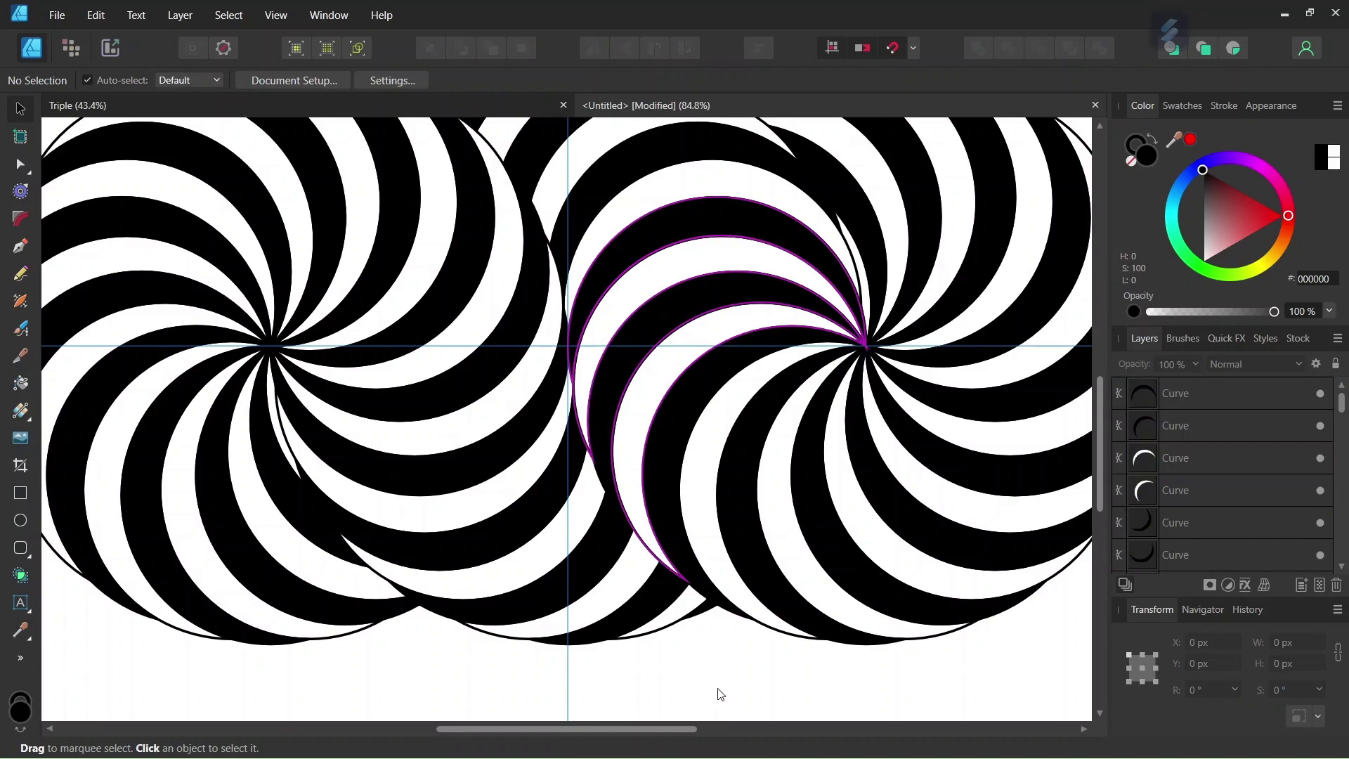
{"action": "key", "text": "ctrl+0"}
{"action": "scroll", "coordinate": [680, 621], "scroll_direction": "up", "scroll_amount": 1}
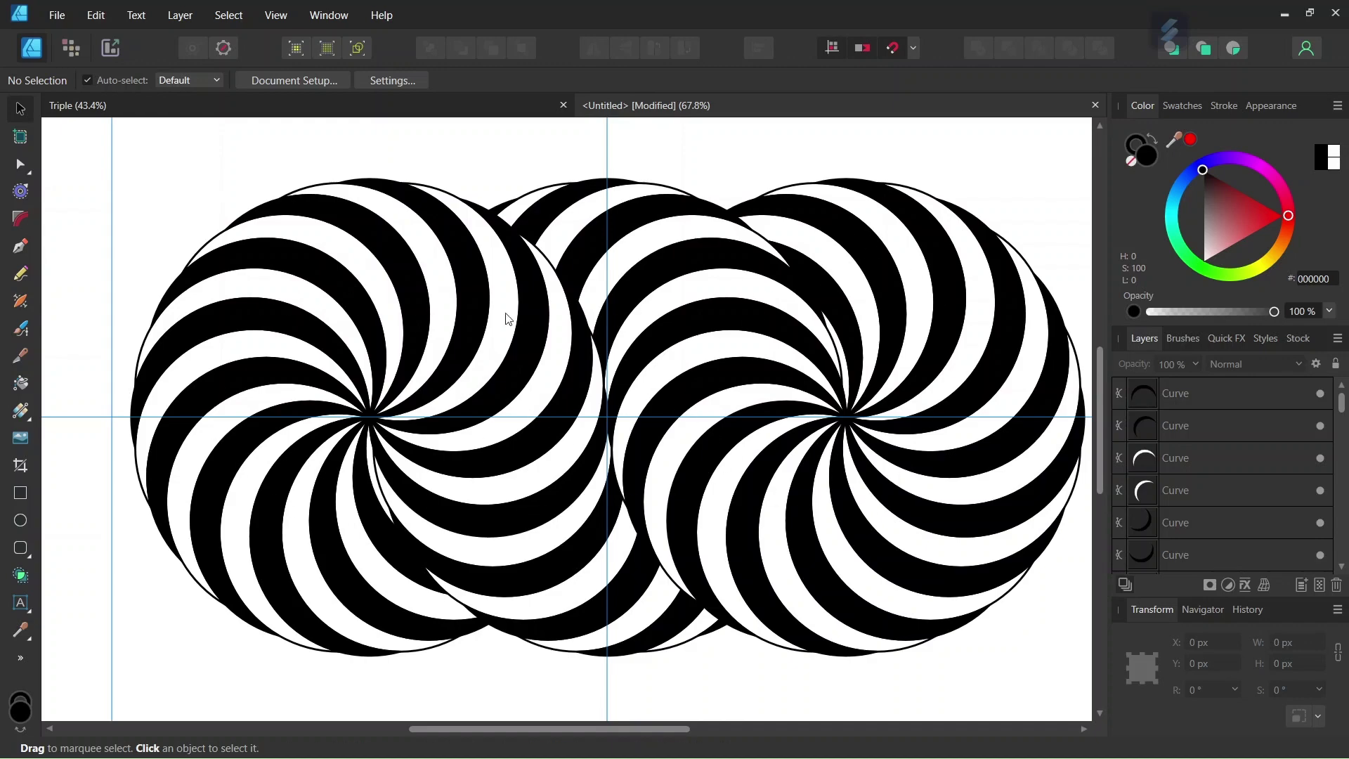
{"action": "scroll", "coordinate": [319, 443], "scroll_direction": "down", "scroll_amount": 1}
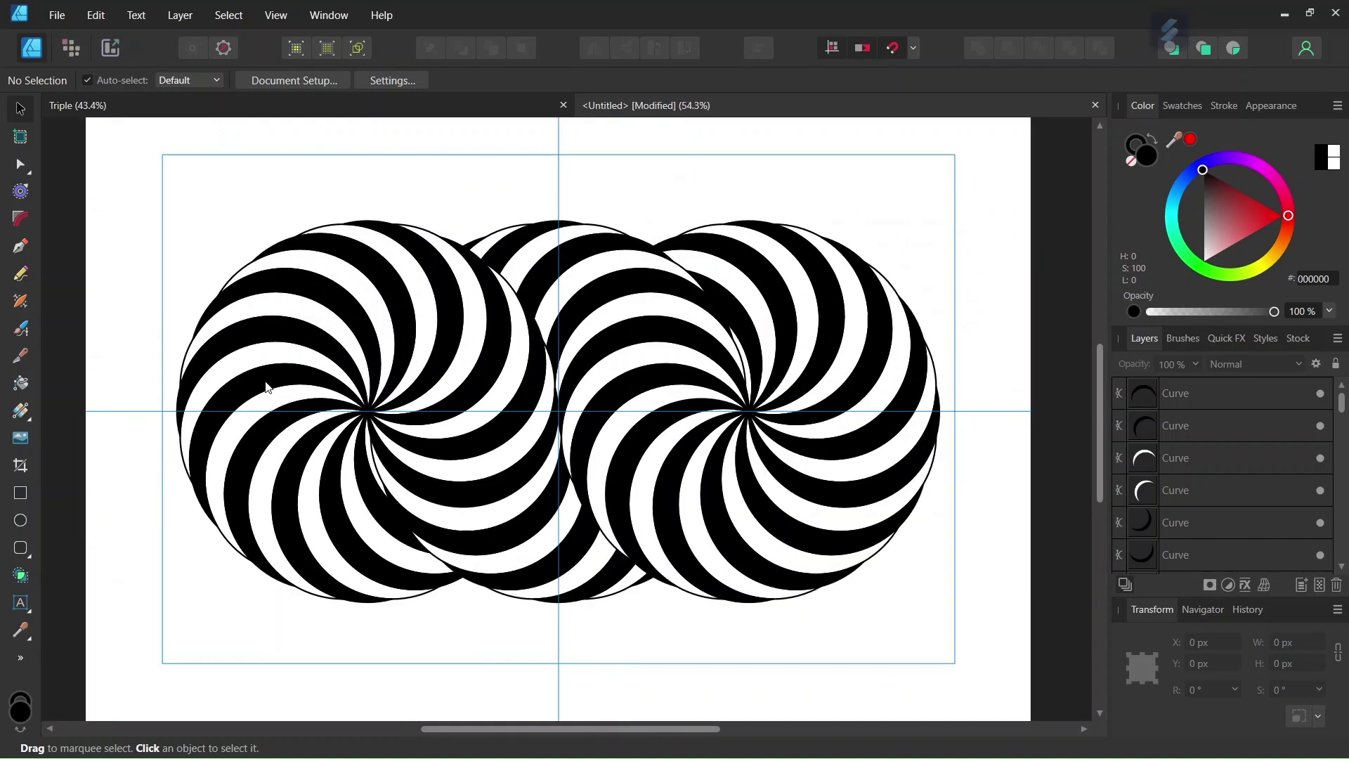